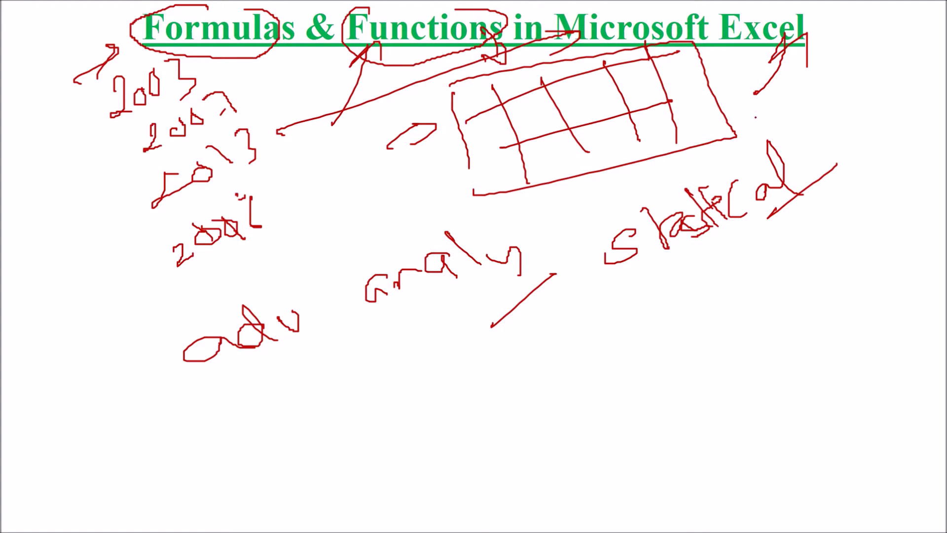
# Sketch a red hooked mark near the word Excel on the slide
pyautogui.moveTo(740, 84); pyautogui.dragTo(777, 64)
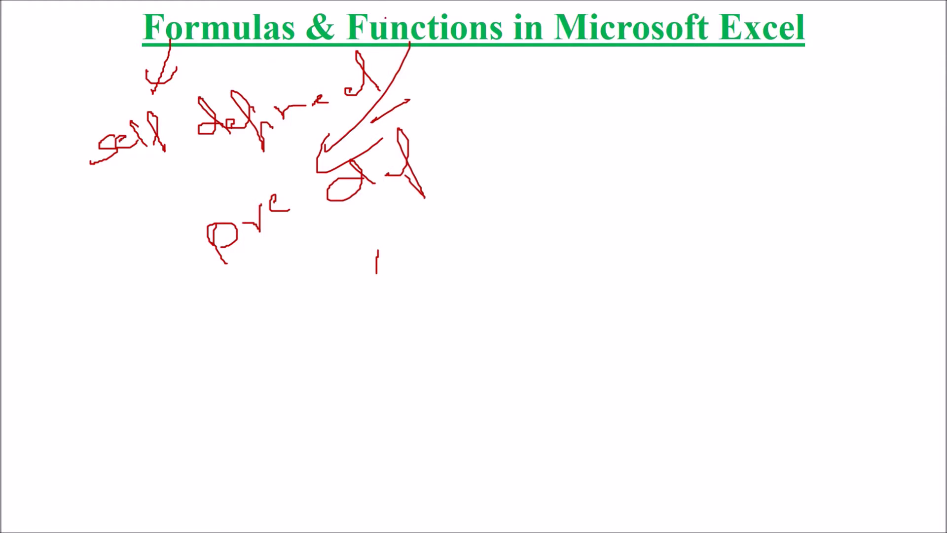
# Draw a red equals sign in the handwritten notes and add another red stroke beside them
pyautogui.moveTo(537, 133); pyautogui.dragTo(563, 127)
pyautogui.moveTo(542, 149); pyautogui.dragTo(568, 143)
pyautogui.moveTo(824, 148); pyautogui.dragTo(897, 127)
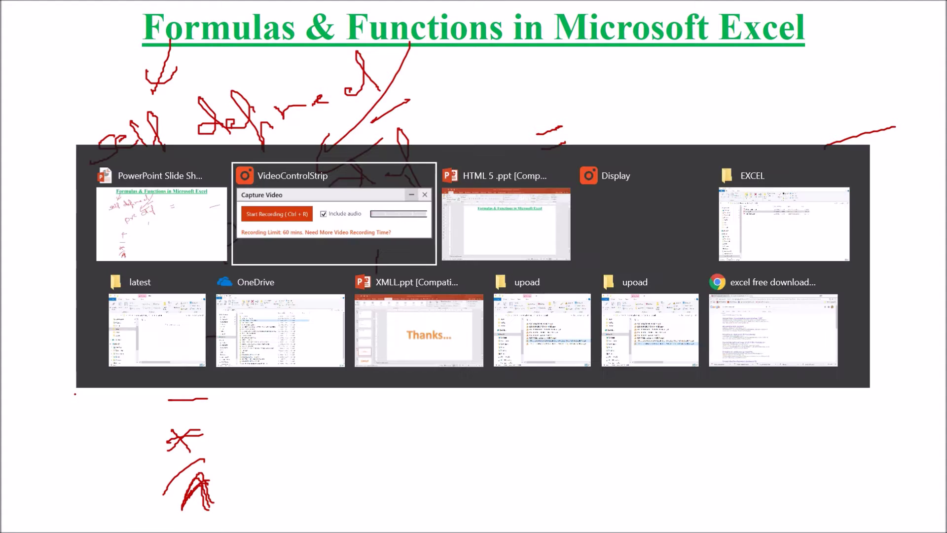
# Switch to the EXCEL folder window and launch Excel 2016 by searching for 'EXCE'
pyautogui.press('Tab')
pyautogui.press('Tab')
pyautogui.press('Tab')
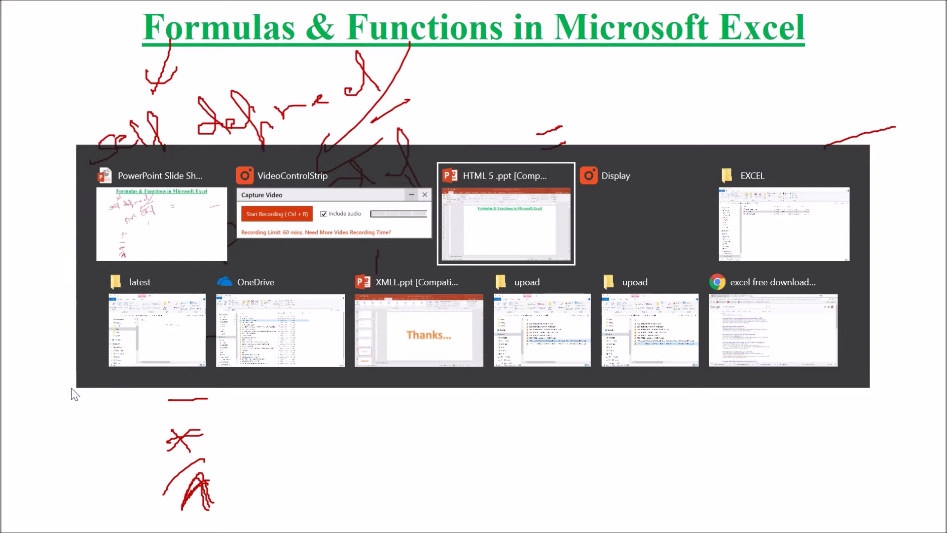
pyautogui.moveTo(25, 523)
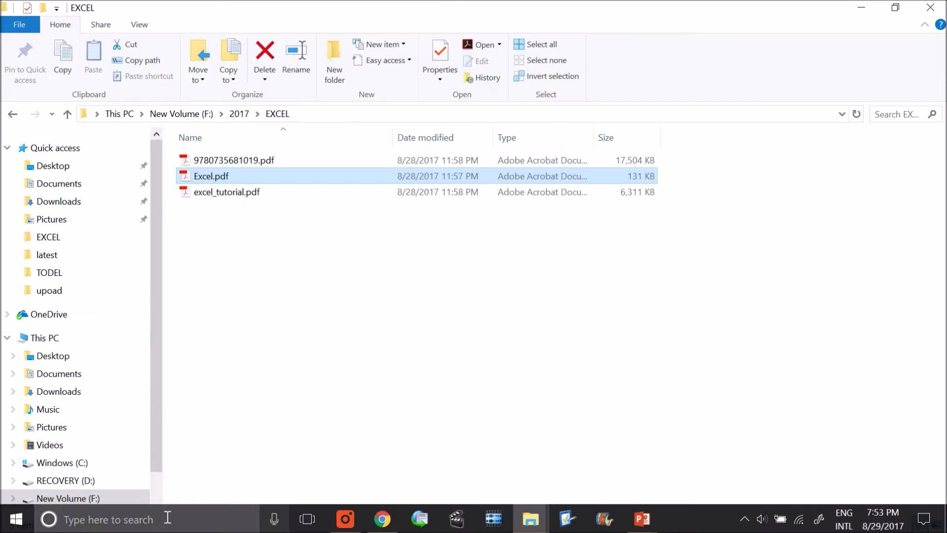
pyautogui.click(158, 518)
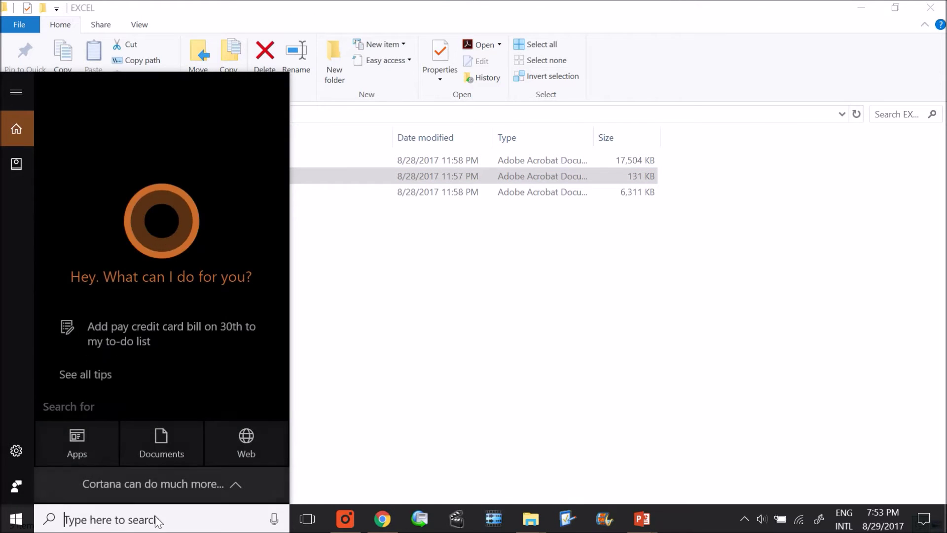
pyautogui.write('MIC')
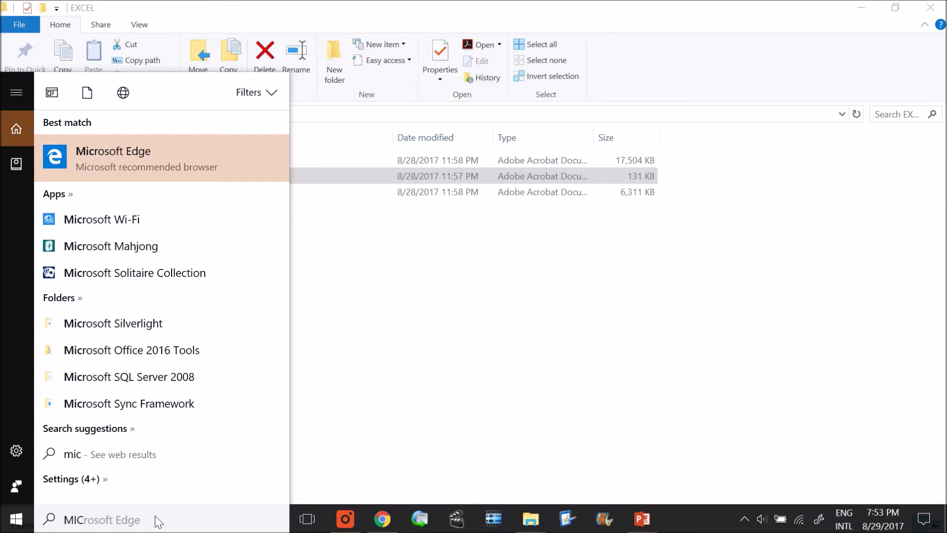
pyautogui.write('ROSOFT')
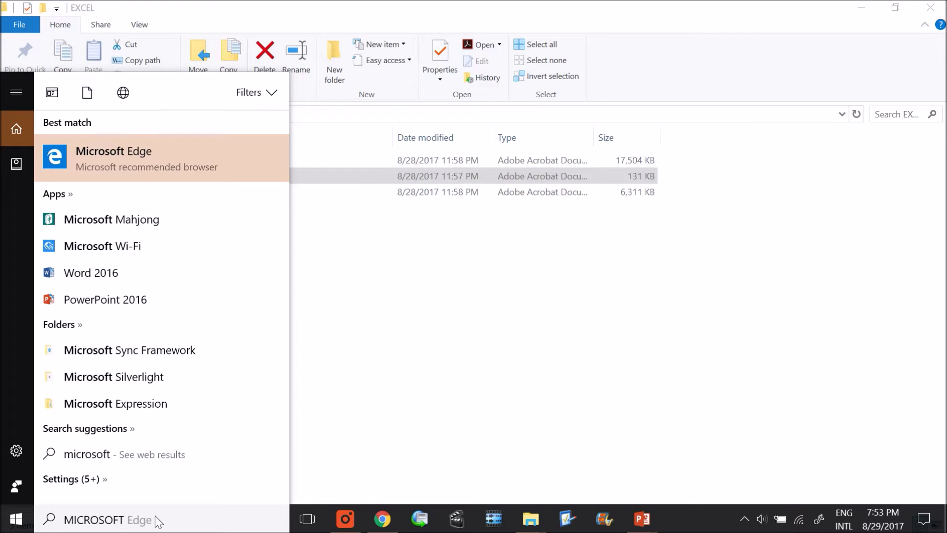
pyautogui.press('BackSpace')
pyautogui.press('BackSpace')
pyautogui.press('BackSpace')
pyautogui.press('BackSpace')
pyautogui.press('BackSpace')
pyautogui.press('BackSpace')
pyautogui.press('BackSpace')
pyautogui.press('BackSpace')
pyautogui.press('BackSpace')
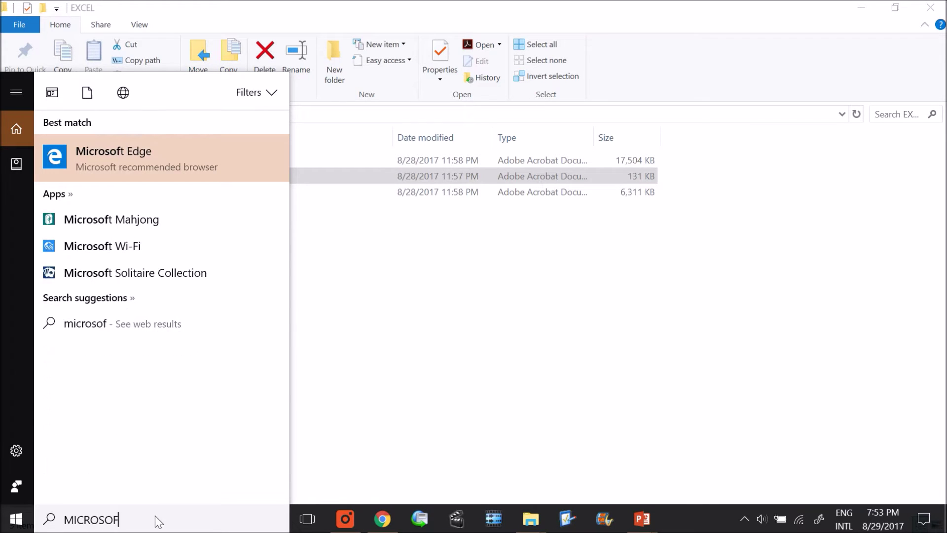
pyautogui.write('EXCE')
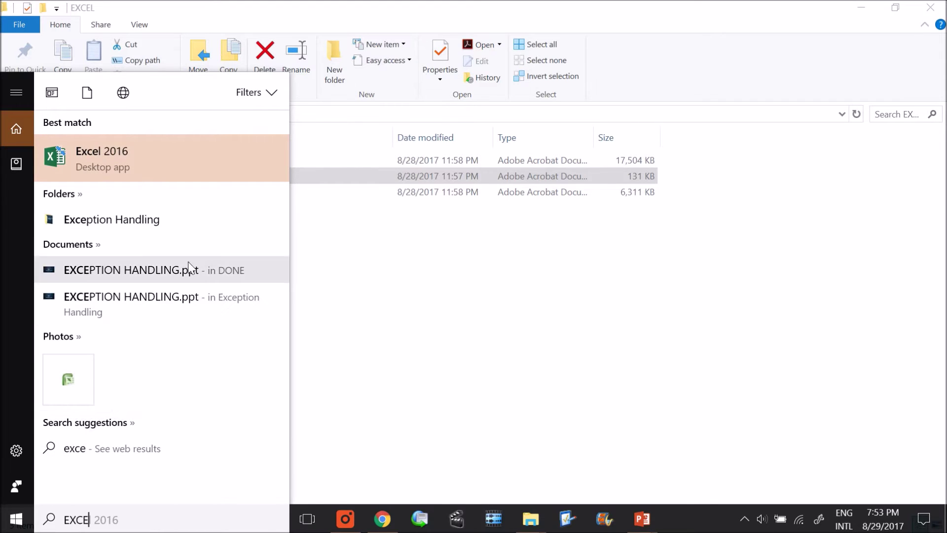
pyautogui.click(143, 175)
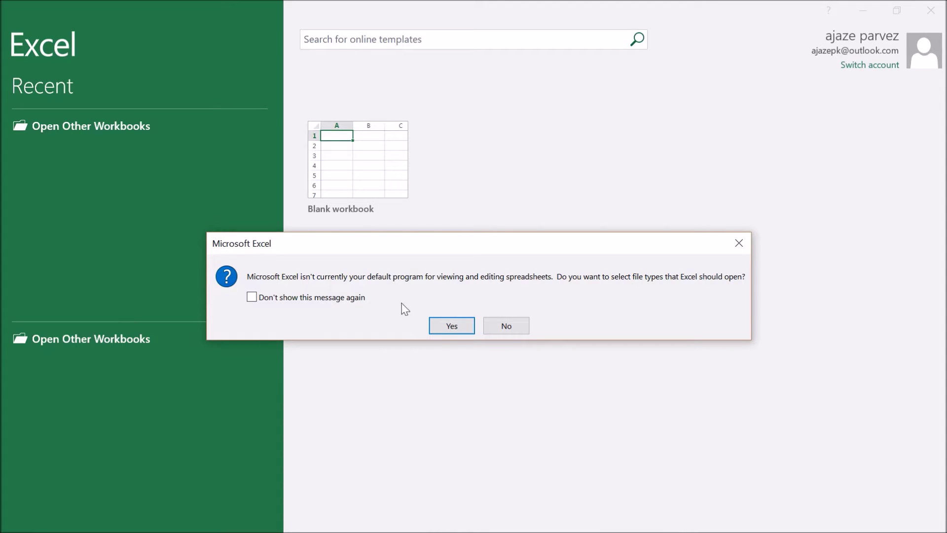
# Make Excel the default for its file types, dismiss the notice, and create a blank workbook
pyautogui.click(451, 325)
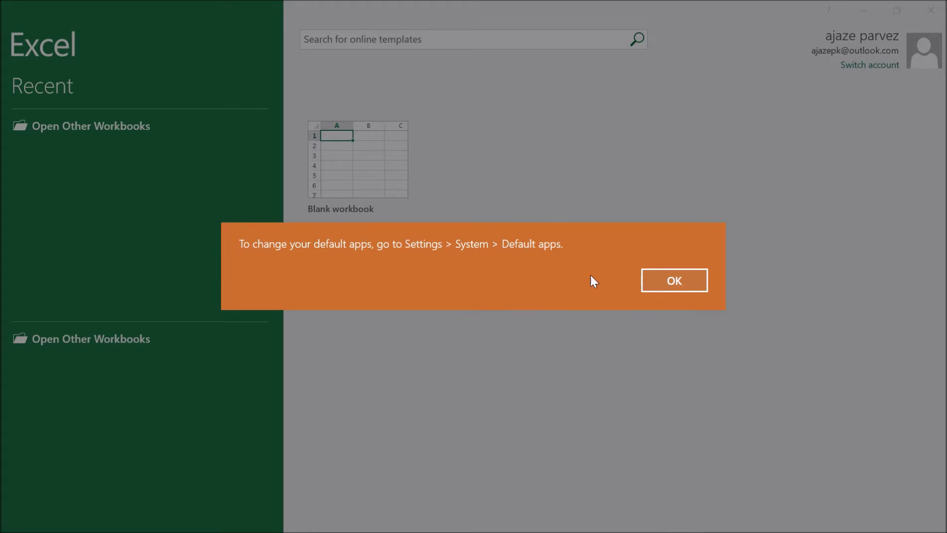
pyautogui.click(656, 280)
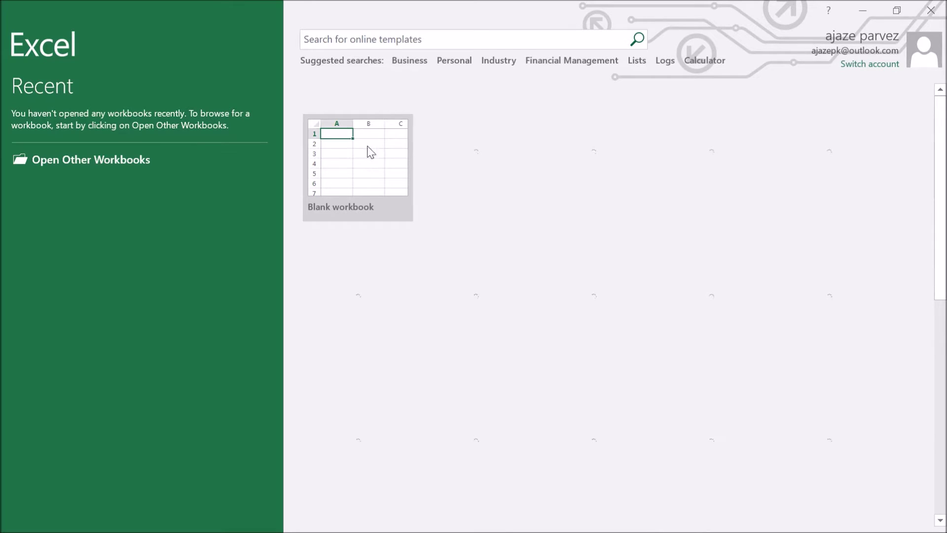
pyautogui.click(364, 163)
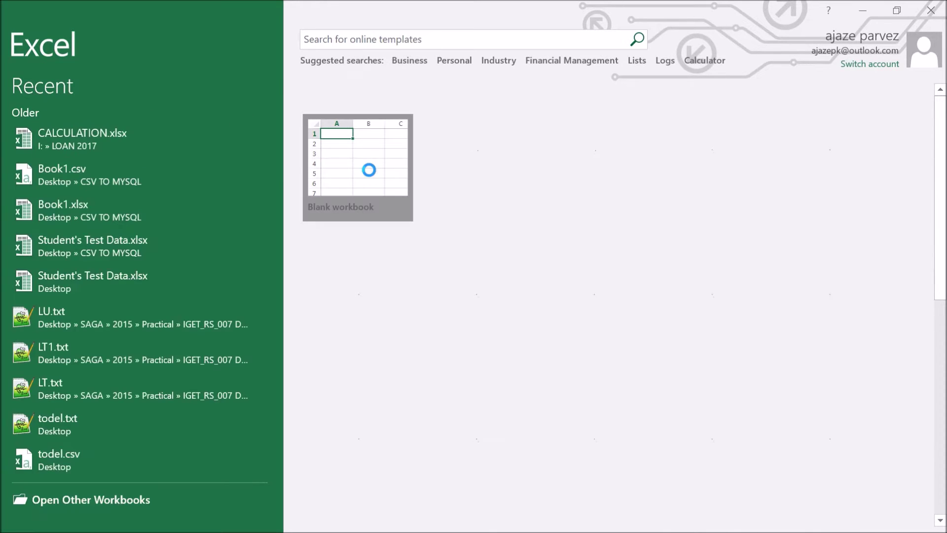
pyautogui.click(362, 160)
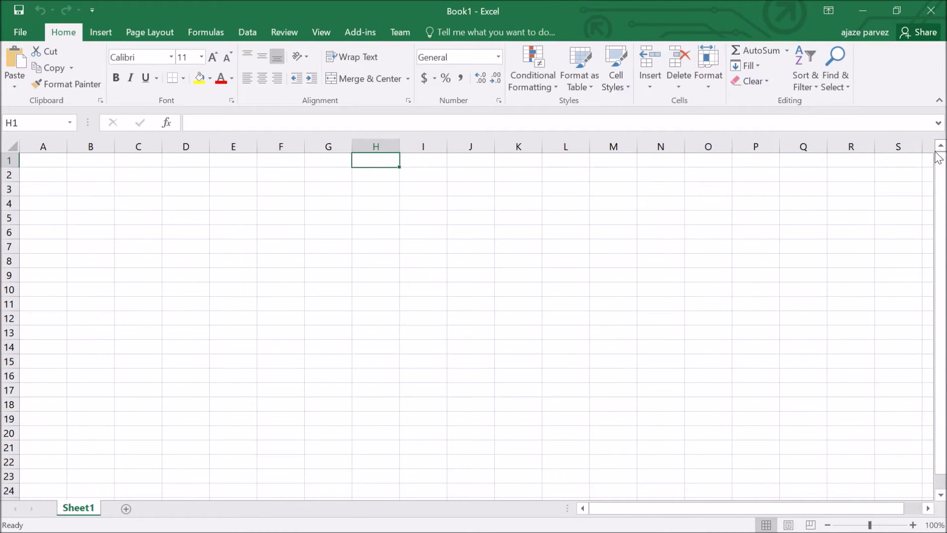
# Scroll out to the sheet's far columns and rows, then return and zoom to 190%
pyautogui.click(928, 509)
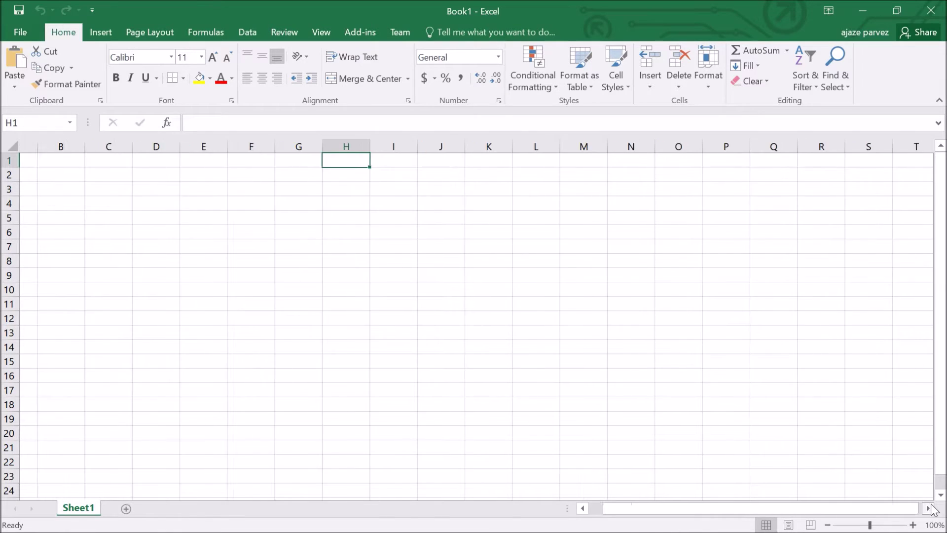
pyautogui.moveTo(932, 511); pyautogui.dragTo(939, 501)
pyautogui.click(941, 495)
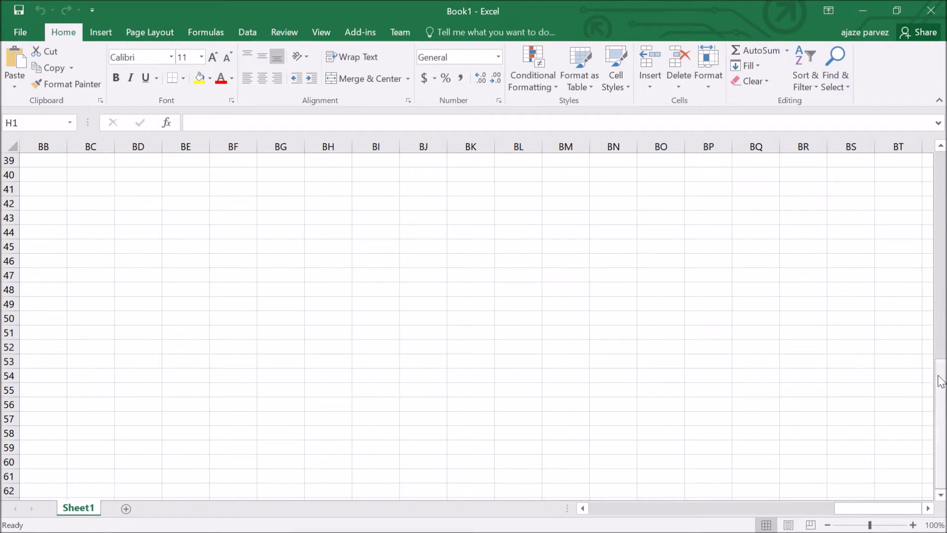
pyautogui.moveTo(940, 385); pyautogui.dragTo(925, 144)
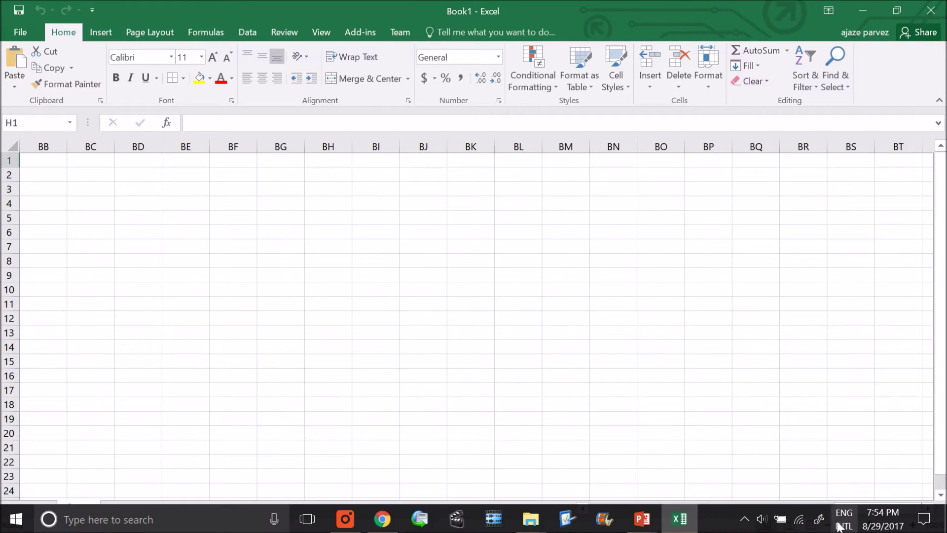
pyautogui.moveTo(873, 509); pyautogui.dragTo(580, 528)
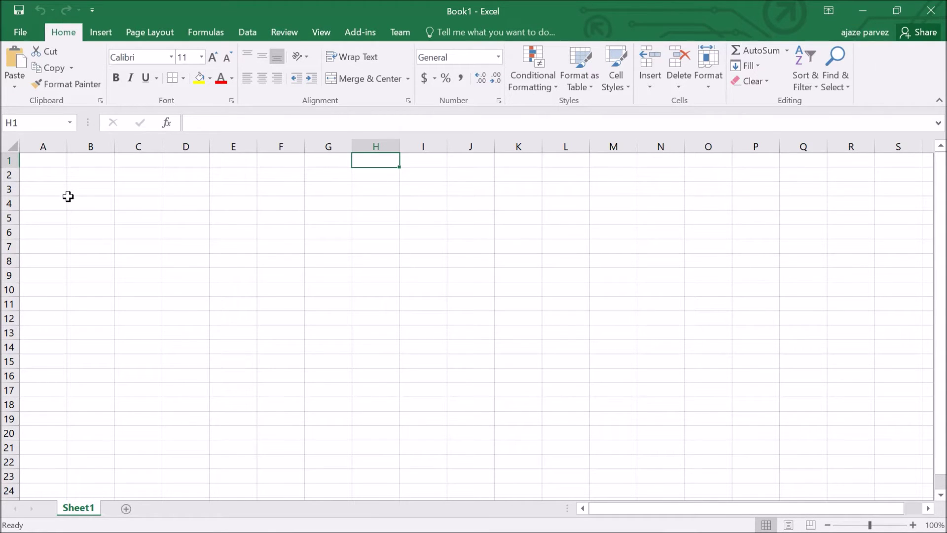
pyautogui.scroll(6, 219, 271)
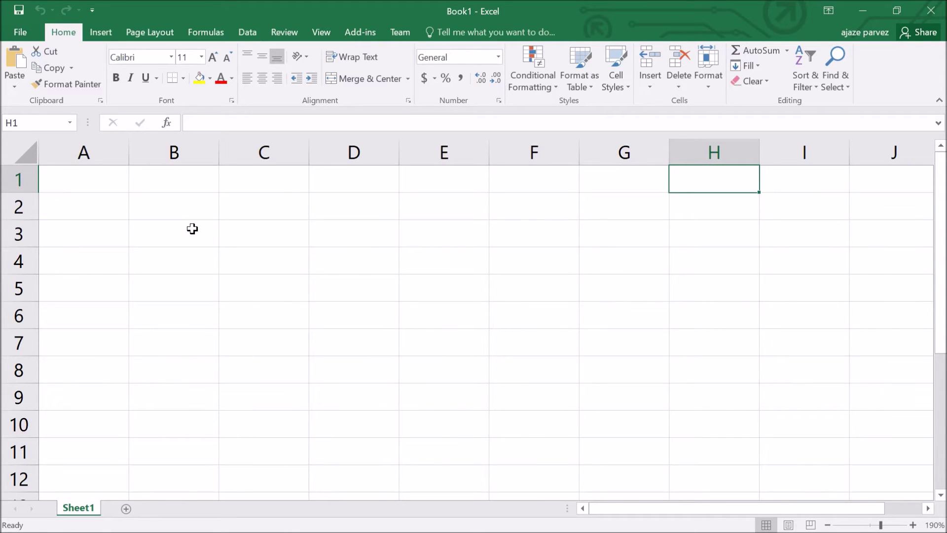
# Enter the headings COSTS, FALL and SPRING across A1:C1
pyautogui.click(87, 183)
pyautogui.write('CO')
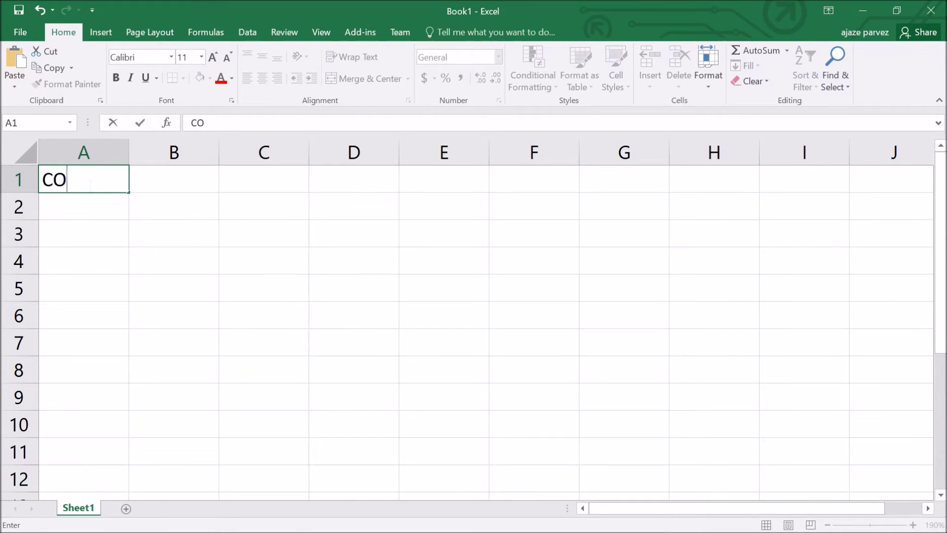
pyautogui.write('STS')
pyautogui.click(245, 126)
pyautogui.click(204, 191)
pyautogui.write('FALL')
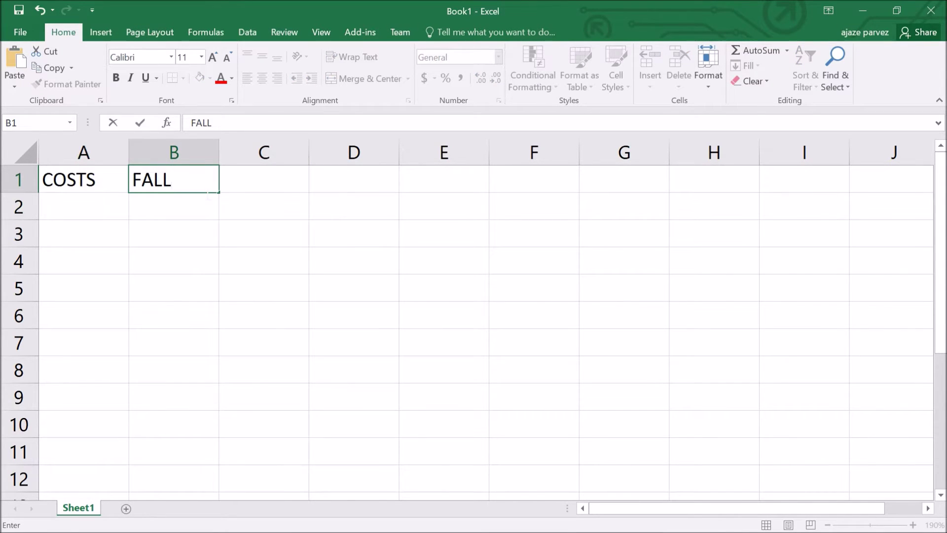
pyautogui.click(272, 191)
pyautogui.write('SPRING')
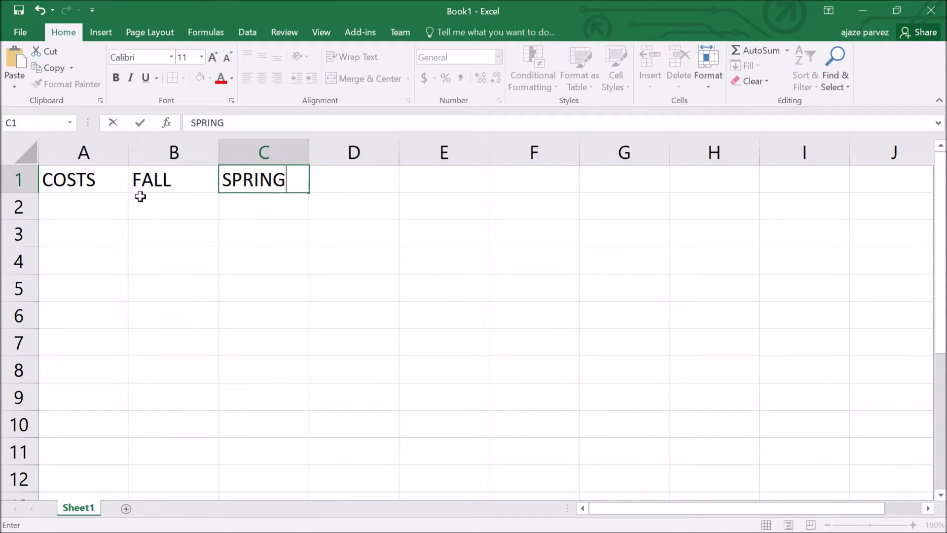
pyautogui.click(119, 203)
# List the row labels TU, HO, BO, SP and TC in A2:A6
pyautogui.write('TU')
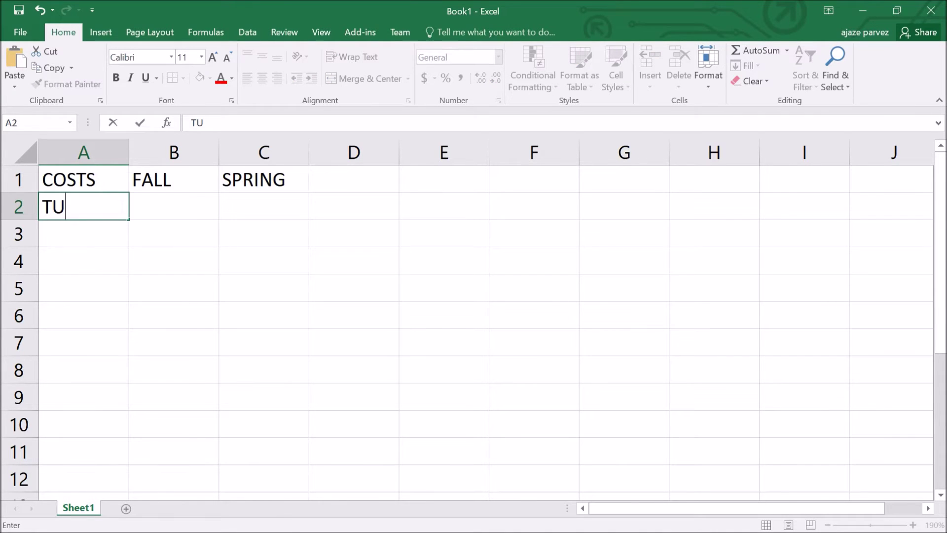
pyautogui.click(60, 230)
pyautogui.write('HO')
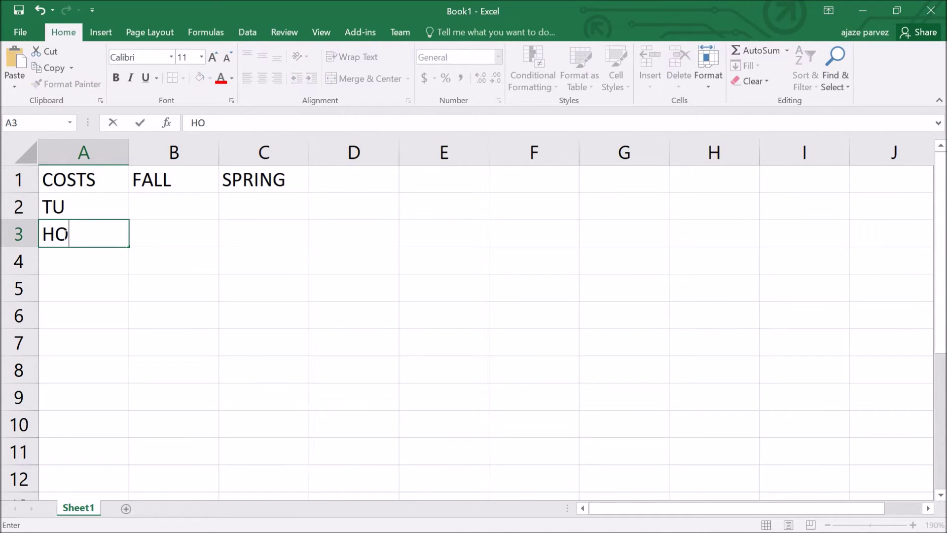
pyautogui.click(70, 267)
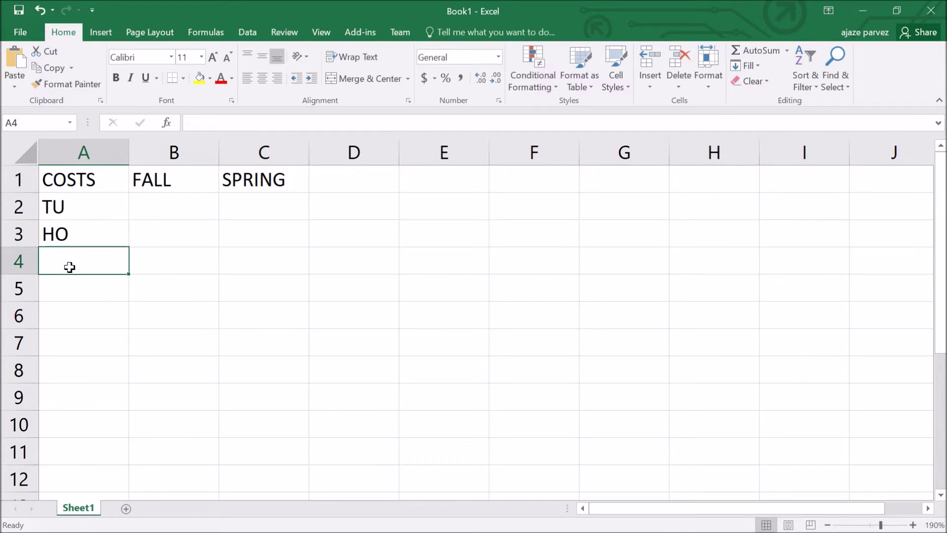
pyautogui.write('BO')
pyautogui.click(89, 291)
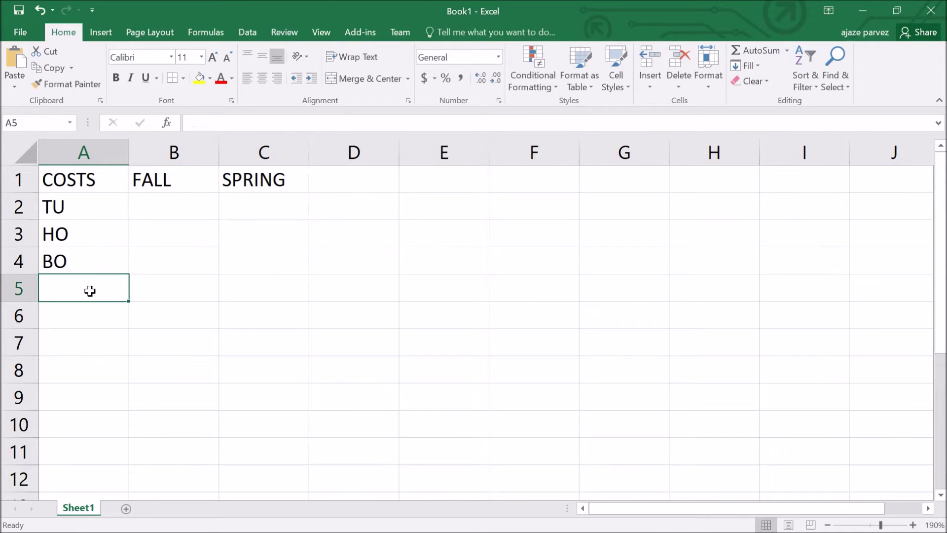
pyautogui.write('SP')
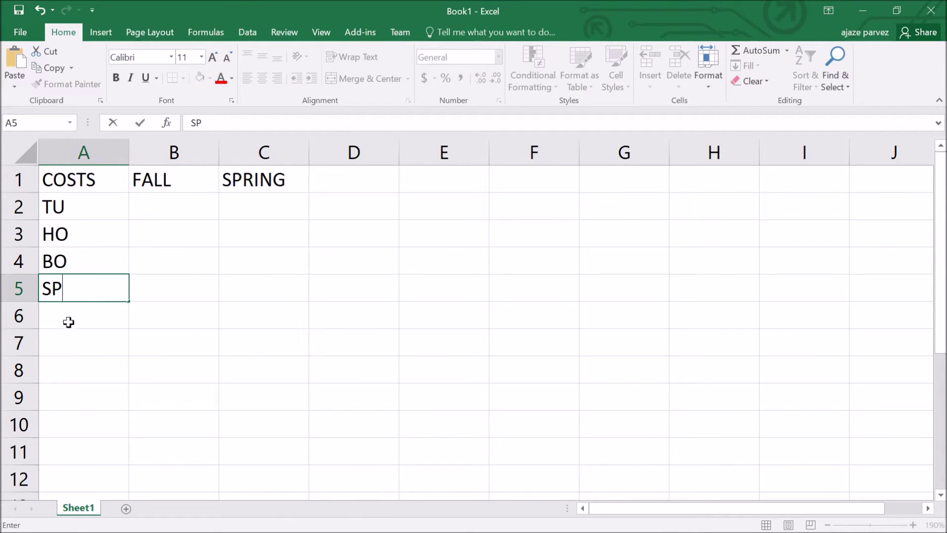
pyautogui.click(69, 321)
pyautogui.write('TC')
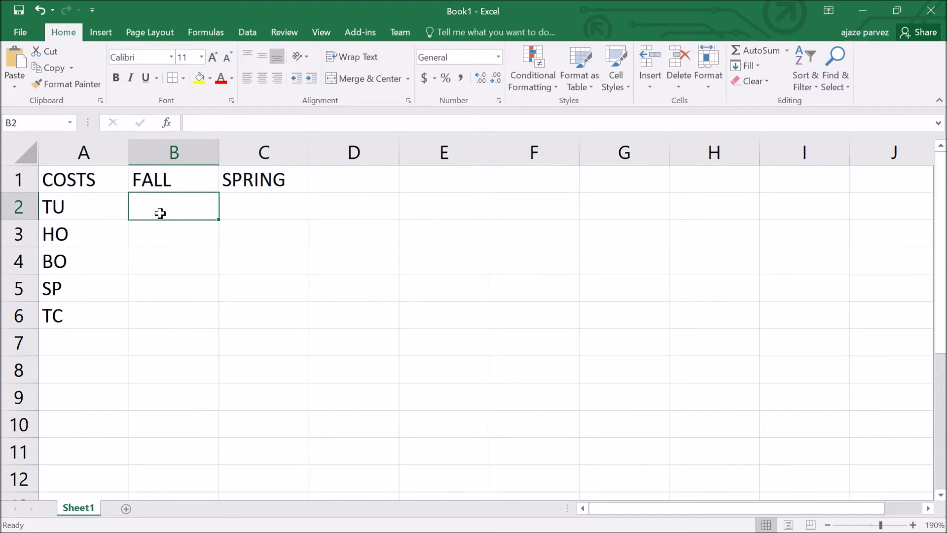
# Enter TU costs 1000 and 1000 (copied into C2) and HO costs 500 and 500
pyautogui.write('1000')
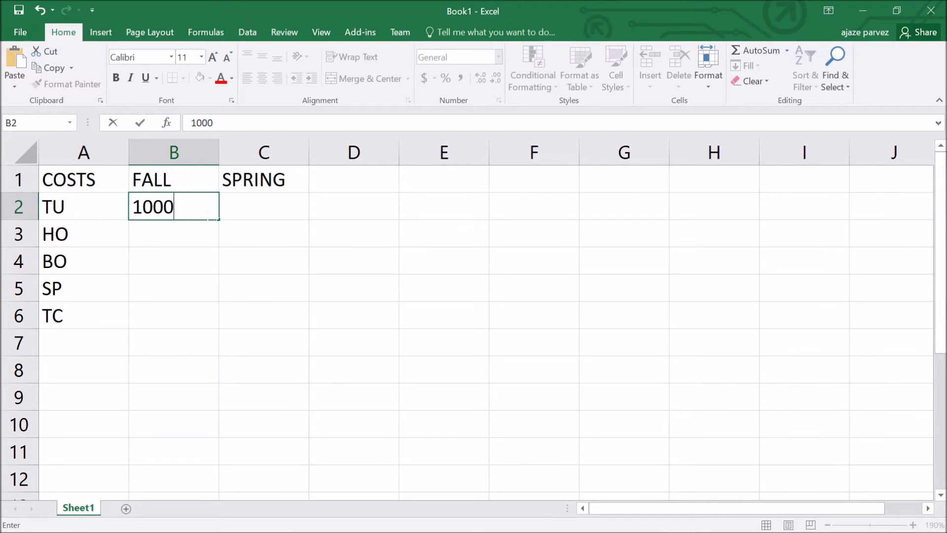
pyautogui.doubleClick(163, 209)
pyautogui.hotkey('ctrl', 'c')
pyautogui.click(247, 206)
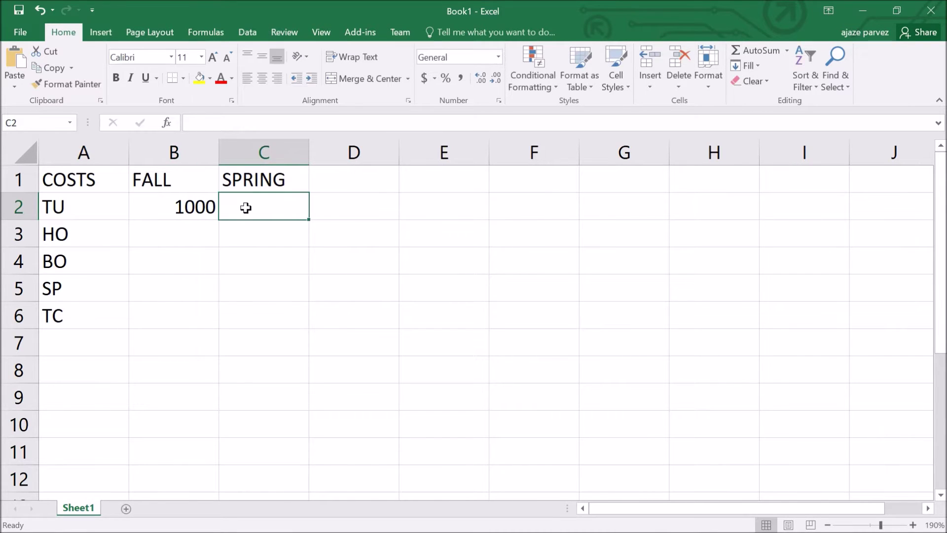
pyautogui.hotkey('ctrl', 'v')
pyautogui.click(181, 237)
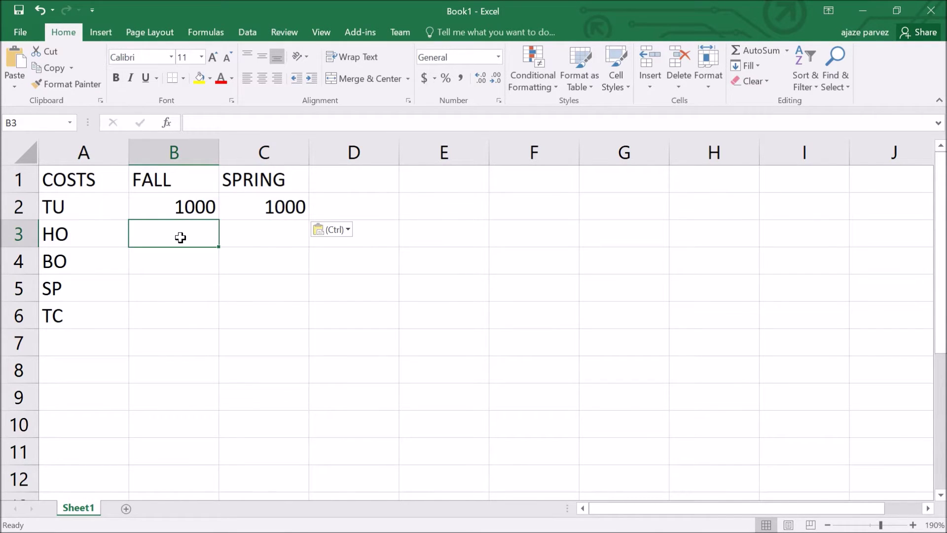
pyautogui.write('500')
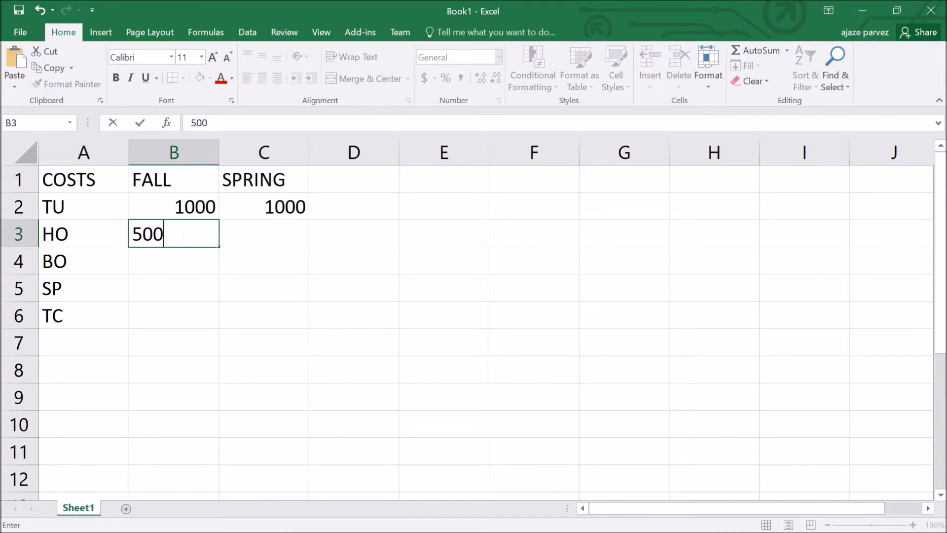
pyautogui.click(273, 243)
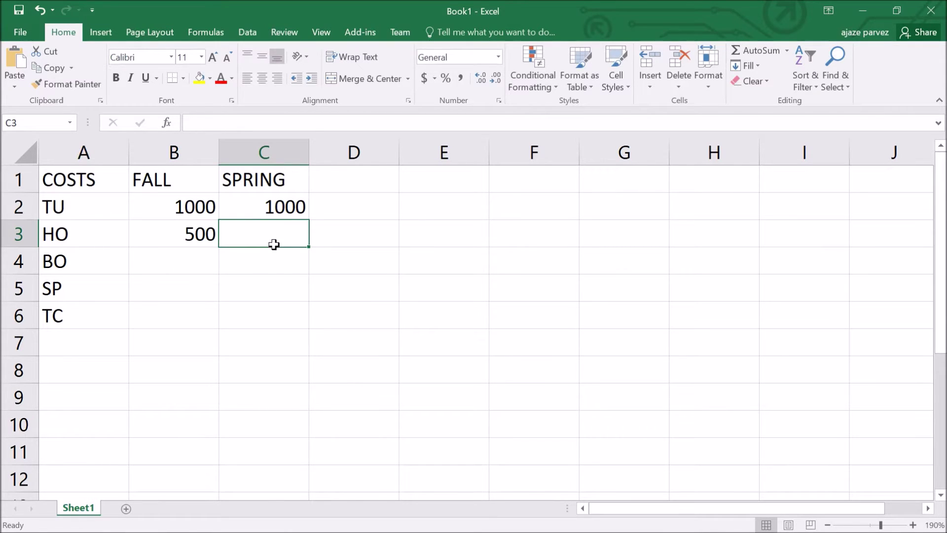
pyautogui.write('500')
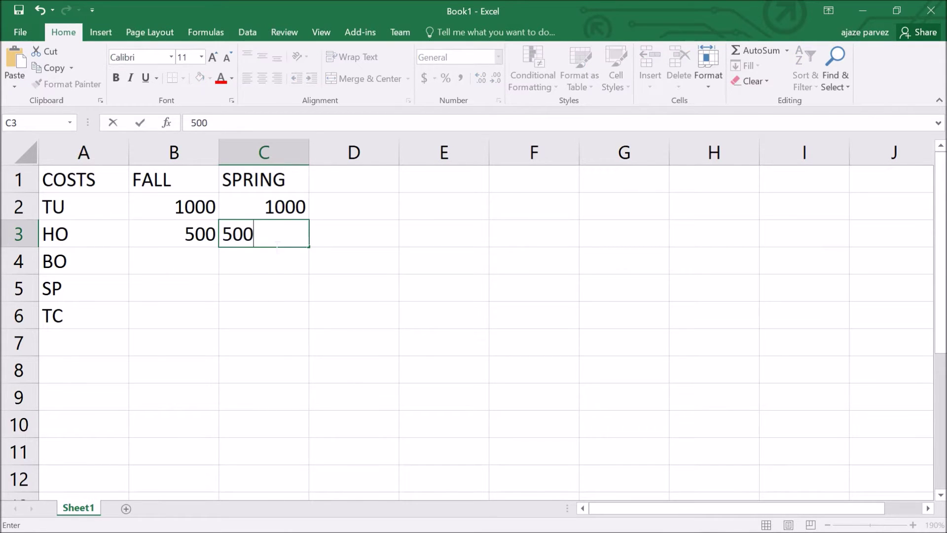
# Enter BO costs 800 and 700 and SP costs 200 and 300, then select the FALL figures
pyautogui.click(202, 264)
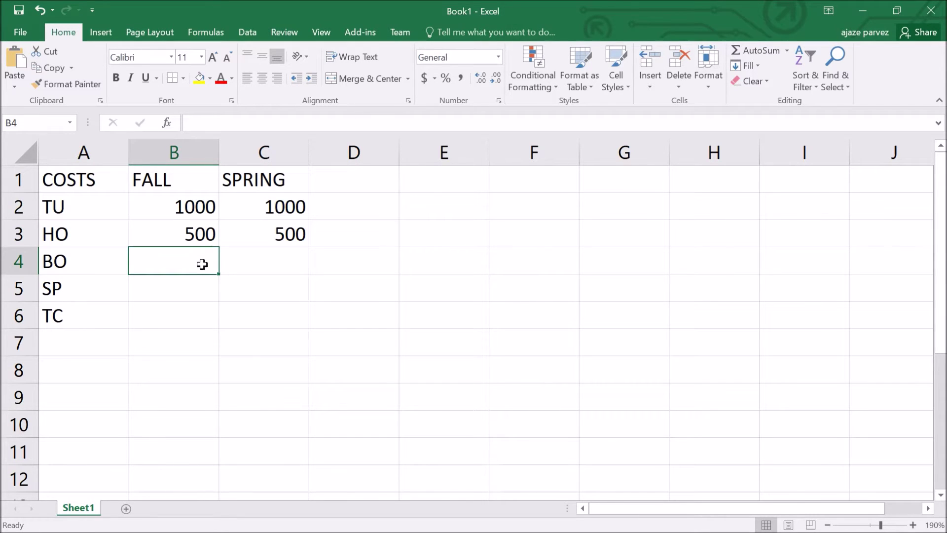
pyautogui.write('800')
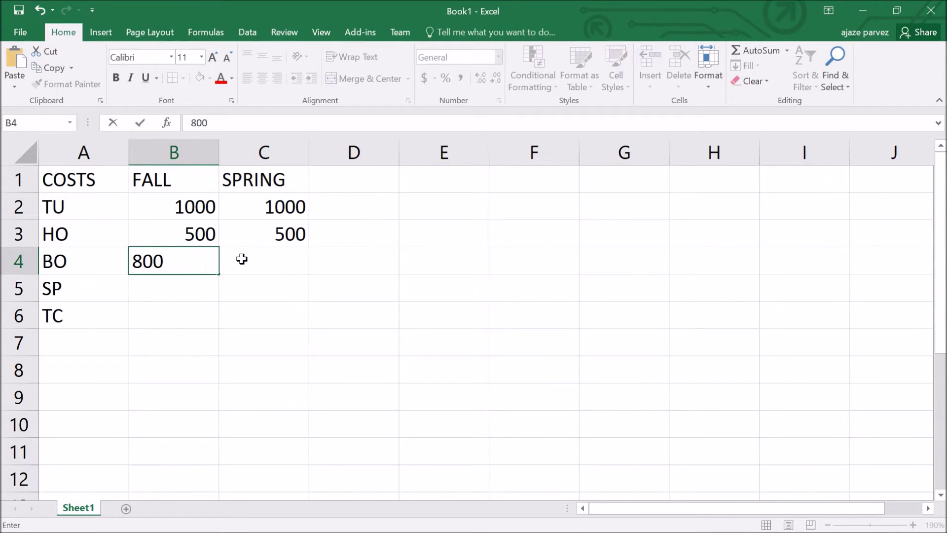
pyautogui.click(242, 264)
pyautogui.write('700')
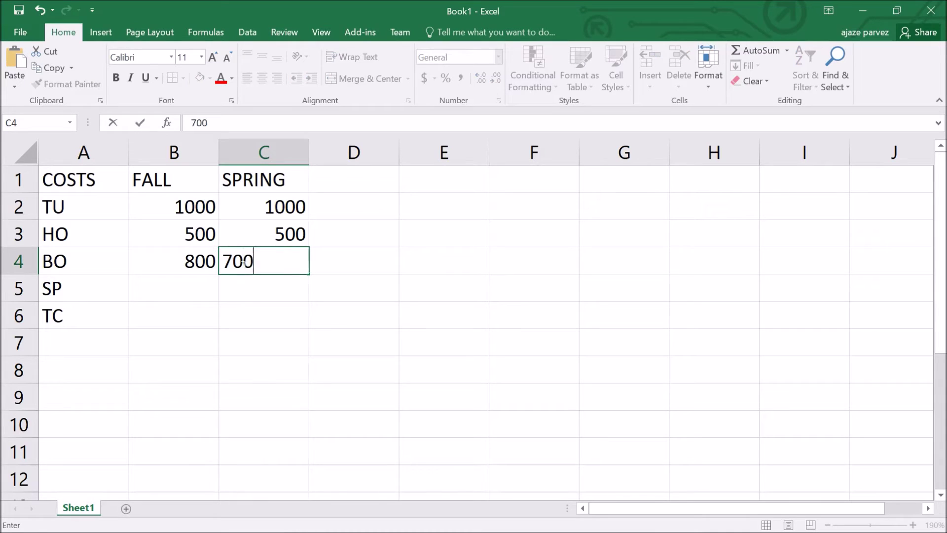
pyautogui.click(186, 292)
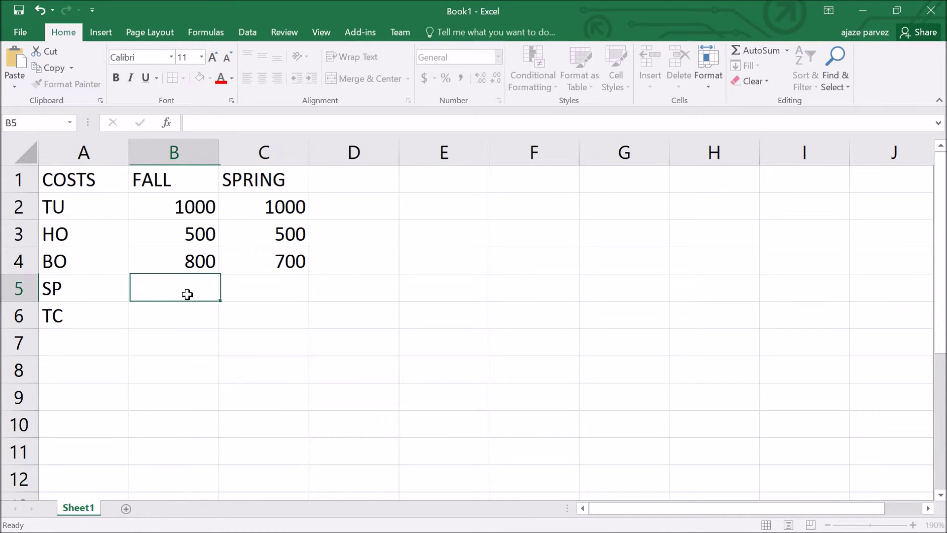
pyautogui.write('200')
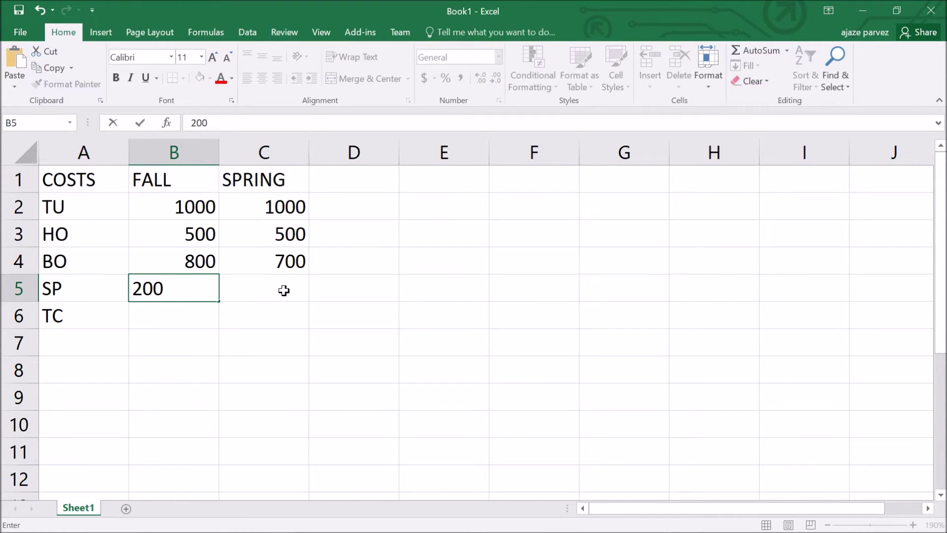
pyautogui.click(283, 293)
pyautogui.write('300')
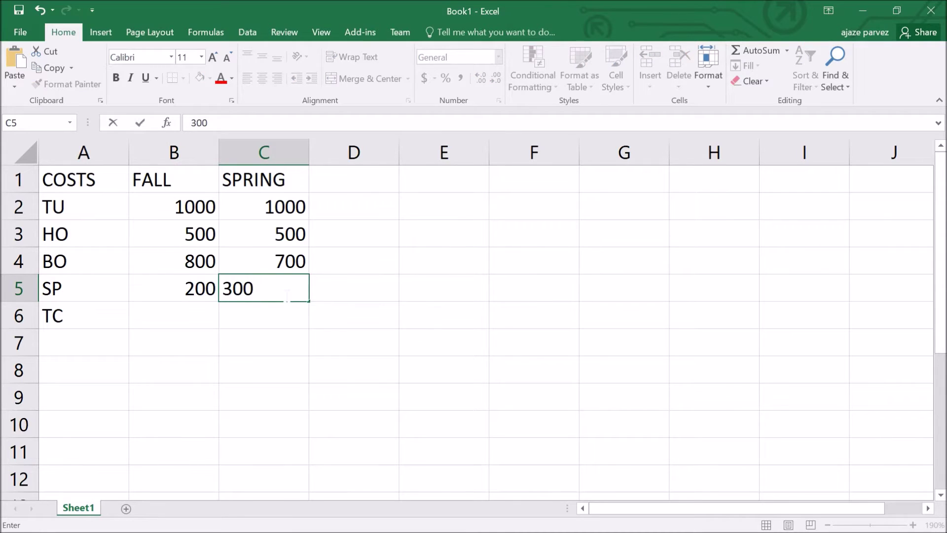
pyautogui.click(287, 315)
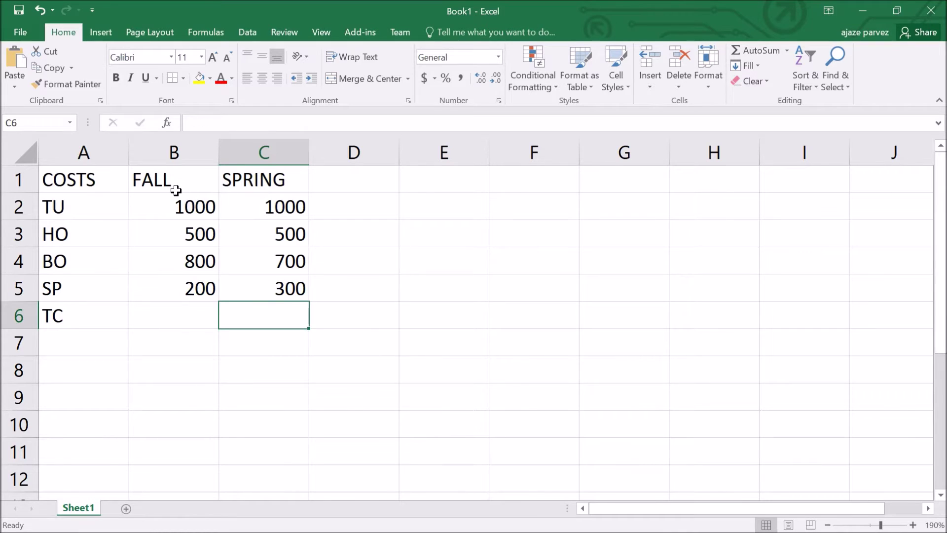
pyautogui.moveTo(178, 187); pyautogui.dragTo(187, 293)
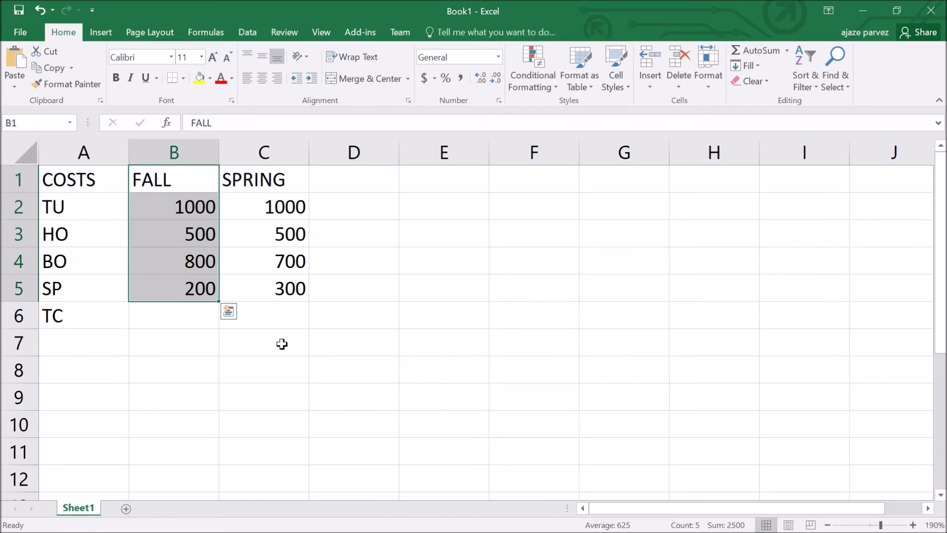
pyautogui.click(182, 321)
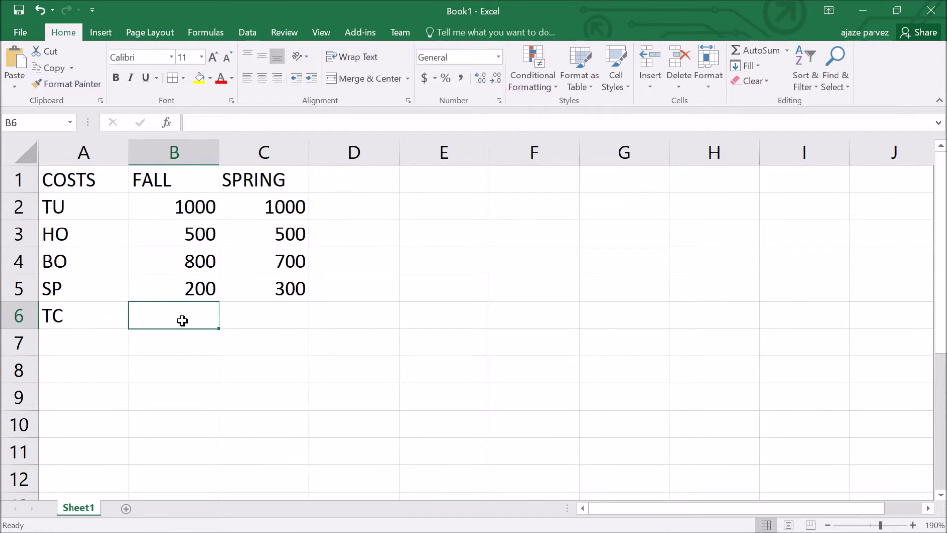
# Enter =B5+B4+B3+B2 in B6 so the FALL total shows 2500
pyautogui.rightClick(182, 321)
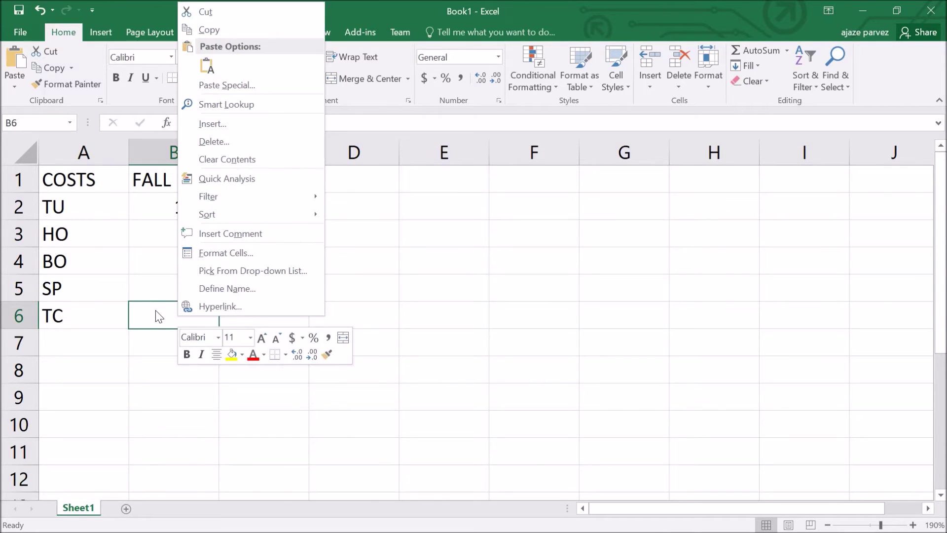
pyautogui.click(161, 315)
pyautogui.write('=')
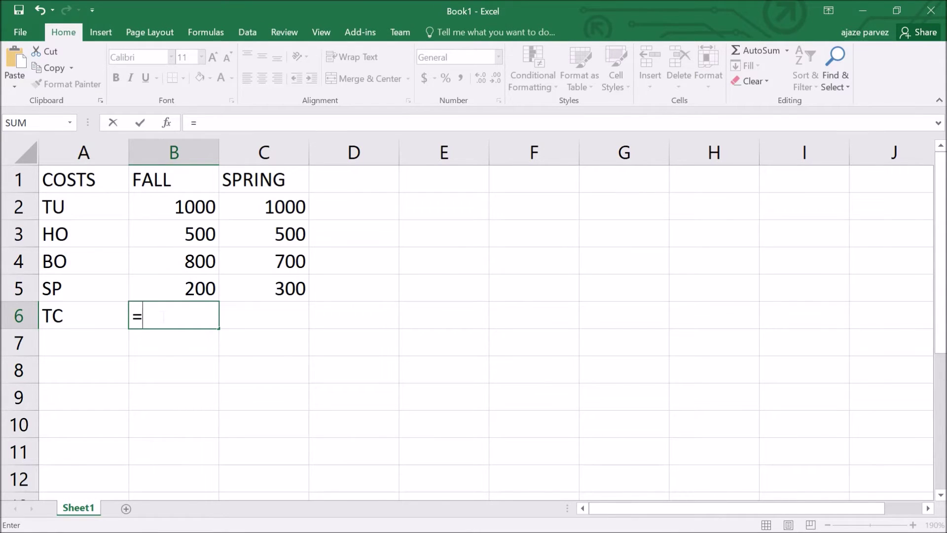
pyautogui.click(162, 296)
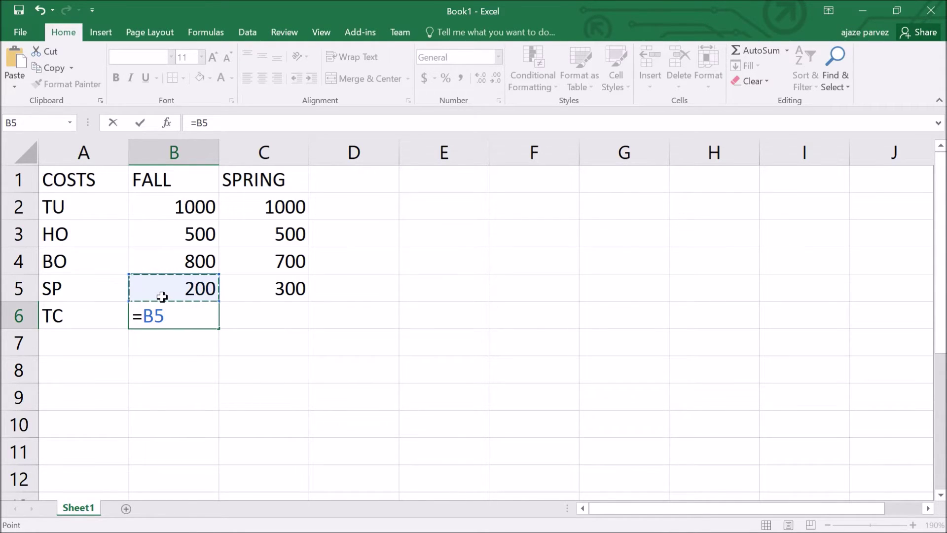
pyautogui.write('+')
pyautogui.click(180, 265)
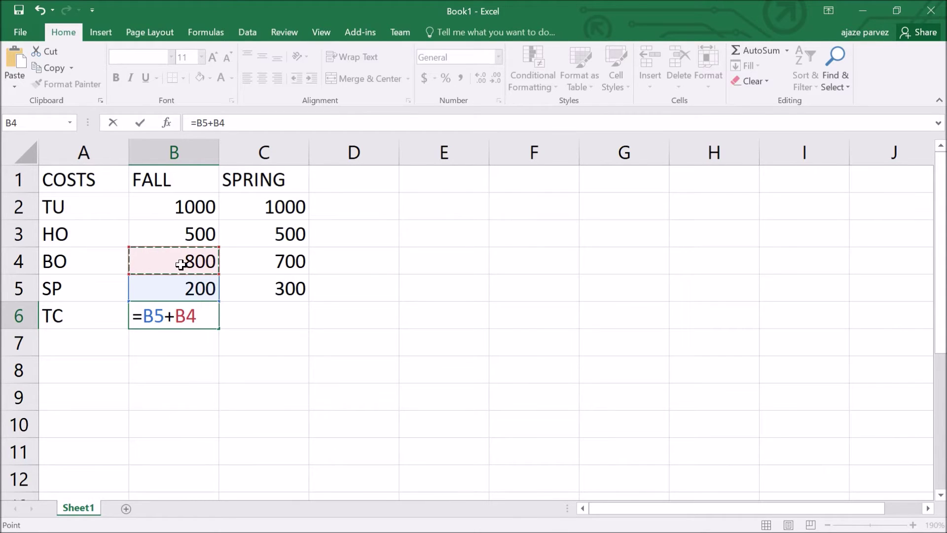
pyautogui.write('+')
pyautogui.click(158, 239)
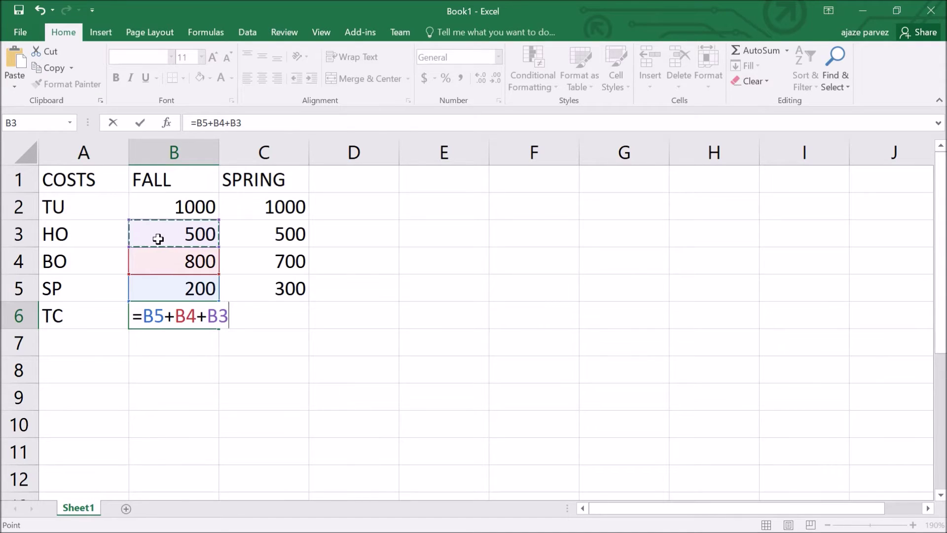
pyautogui.write('+')
pyautogui.click(187, 209)
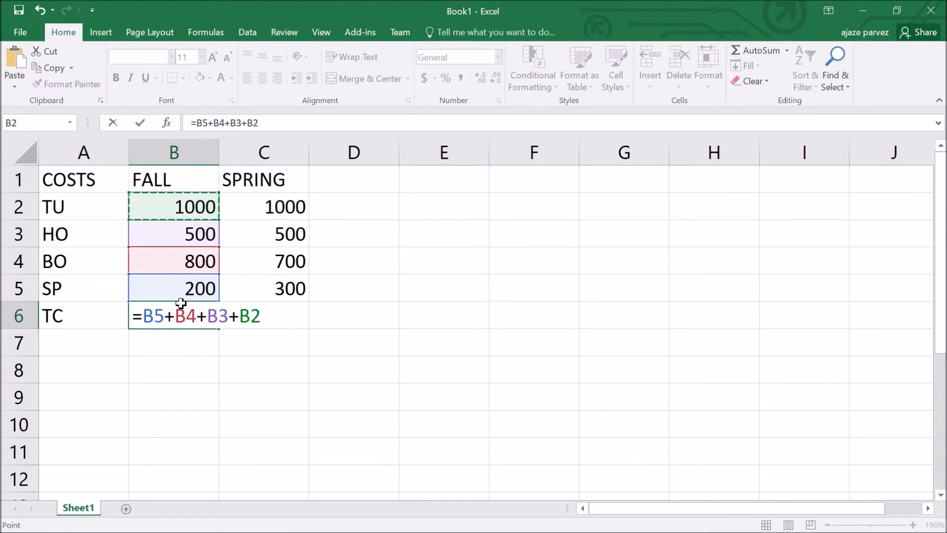
pyautogui.press('Return')
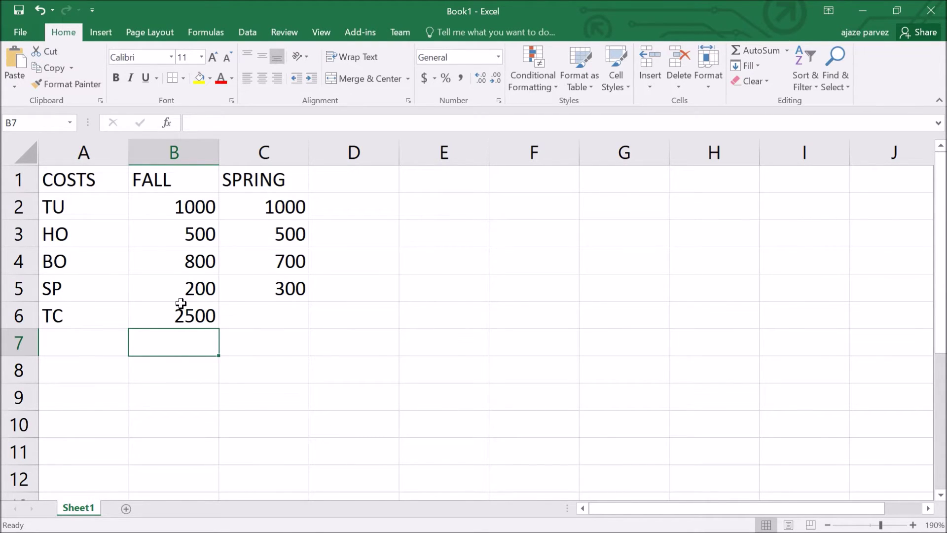
pyautogui.click(204, 326)
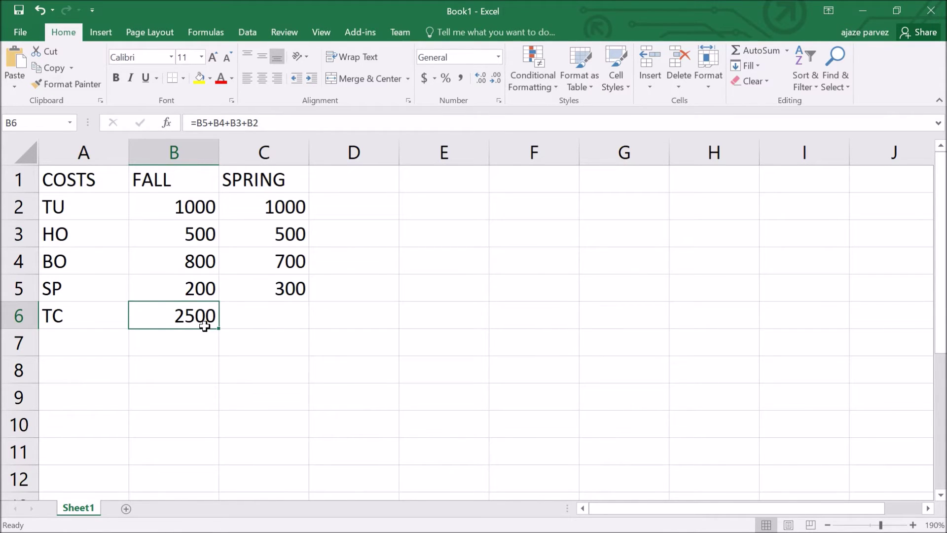
pyautogui.click(259, 123)
pyautogui.moveTo(259, 123); pyautogui.dragTo(191, 123)
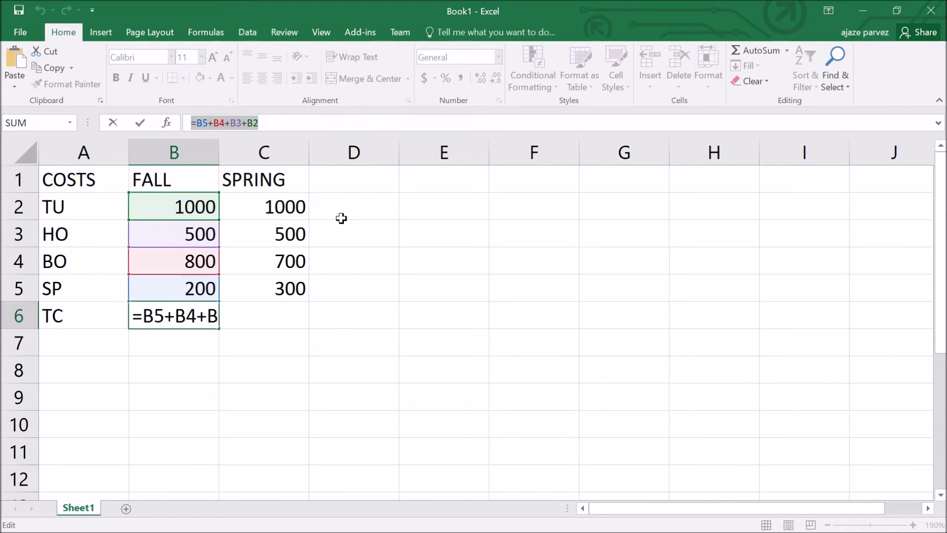
pyautogui.click(367, 234)
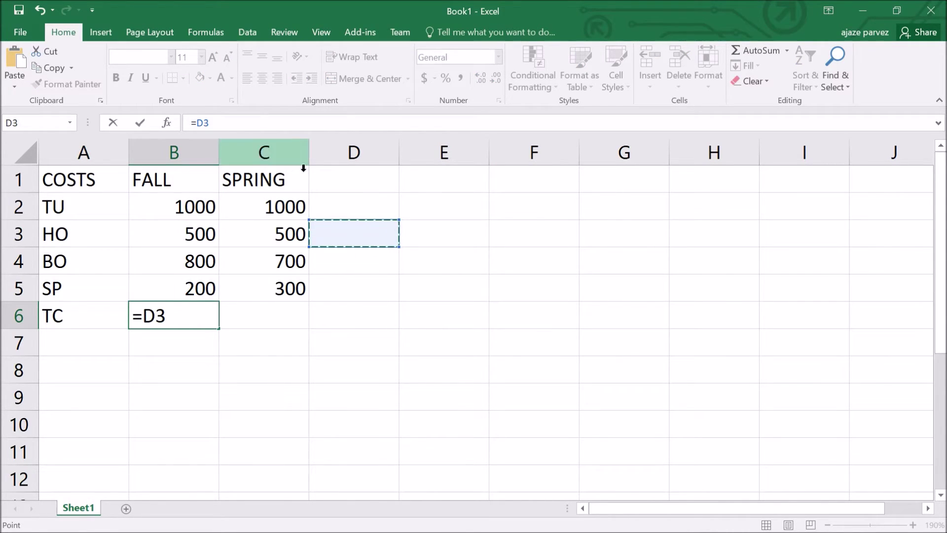
pyautogui.hotkey('ctrl', 'z')
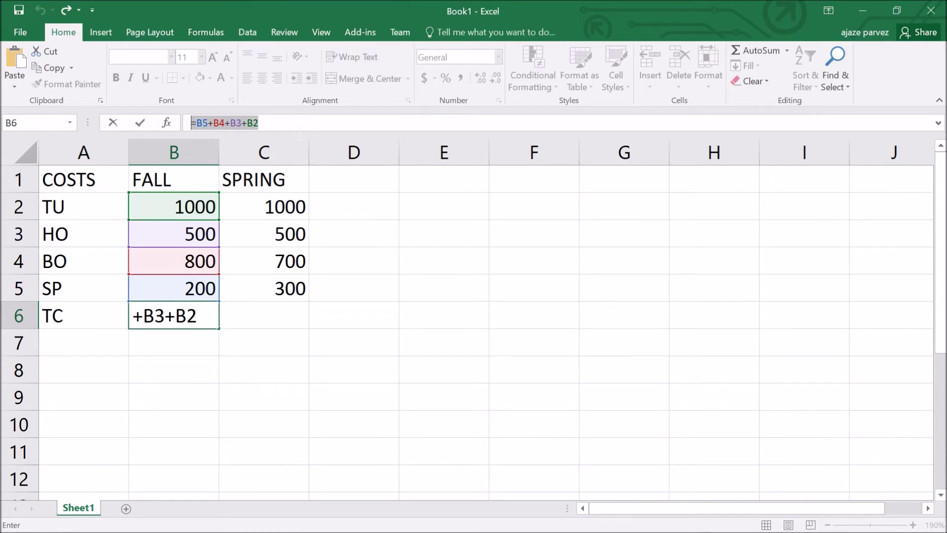
pyautogui.click(147, 316)
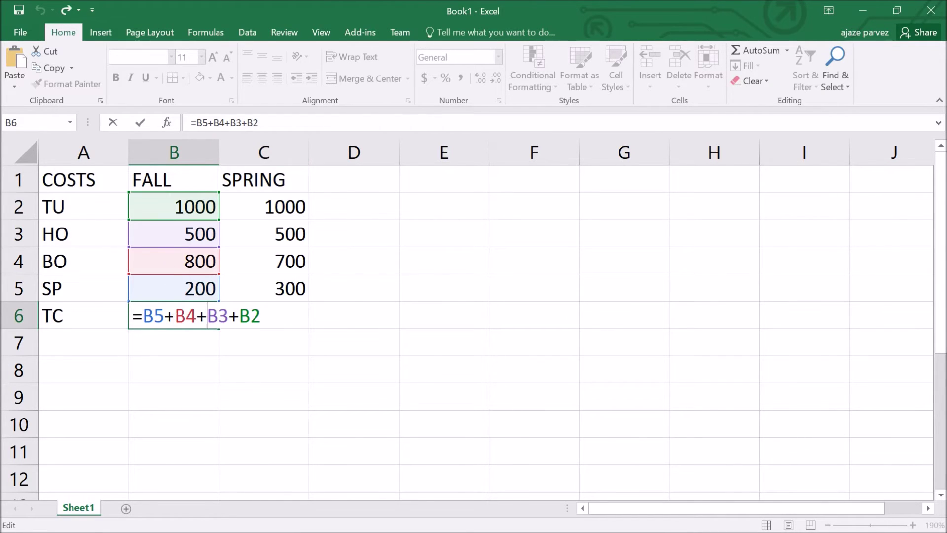
pyautogui.click(164, 315)
pyautogui.press('BackSpace')
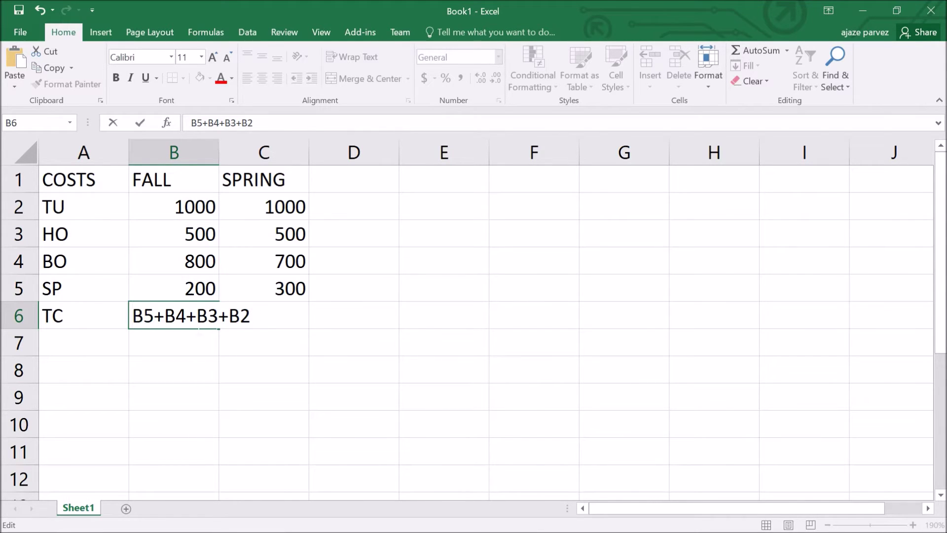
pyautogui.click(186, 316)
pyautogui.press('Home')
pyautogui.write('=')
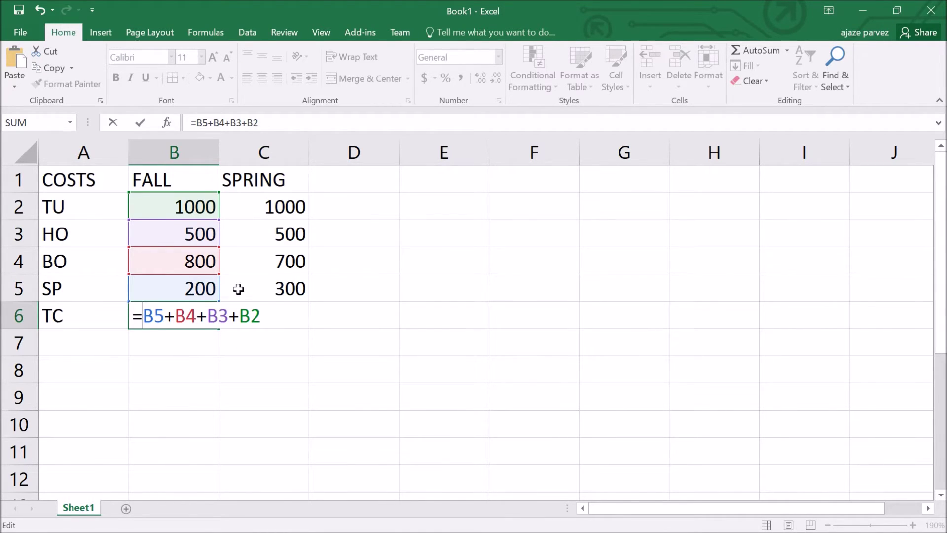
# Enter =C5+C4+C3+C2 in C6 so the SPRING total shows 2500
pyautogui.click(290, 321)
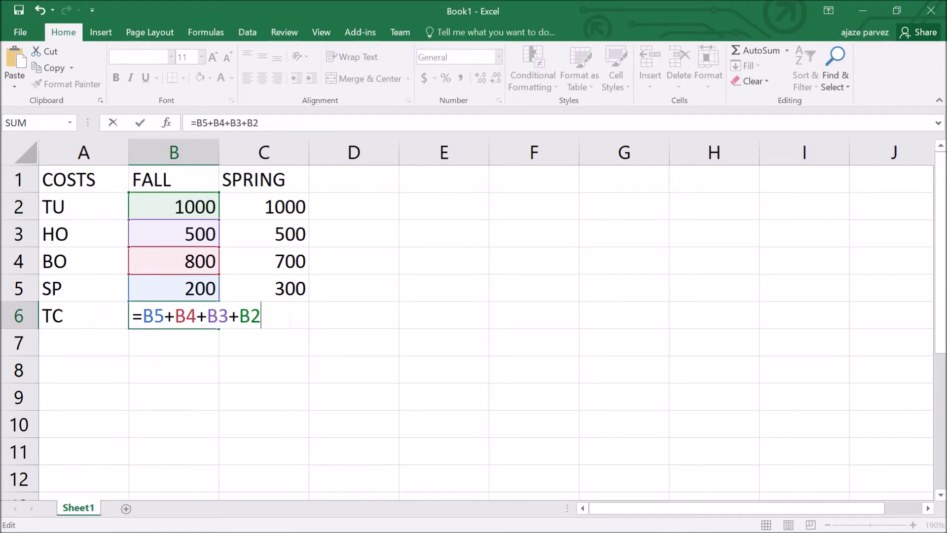
pyautogui.click(286, 242)
pyautogui.click(286, 316)
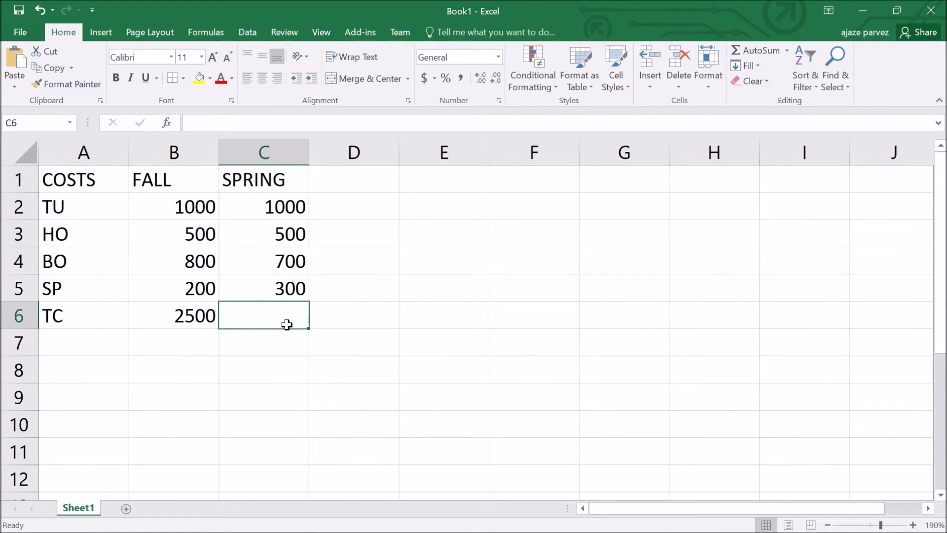
pyautogui.write('=')
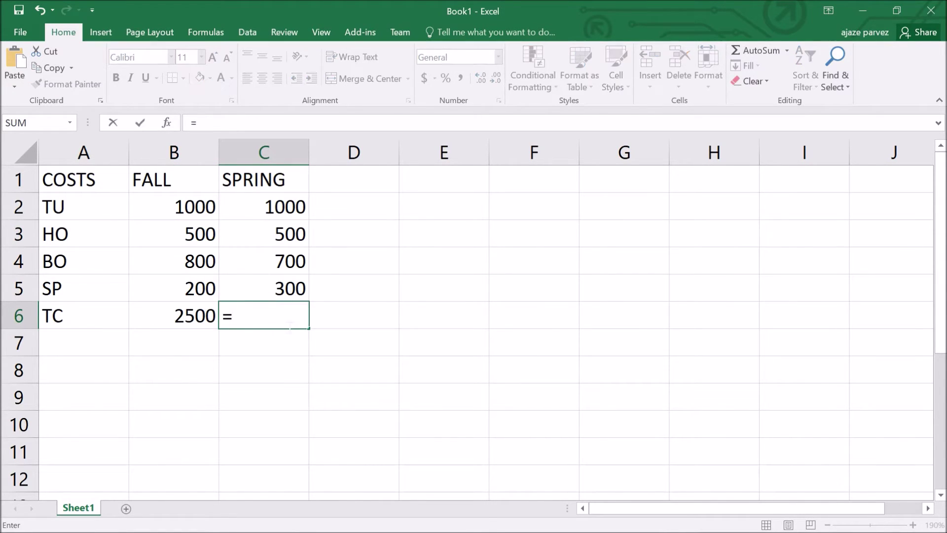
pyautogui.click(275, 285)
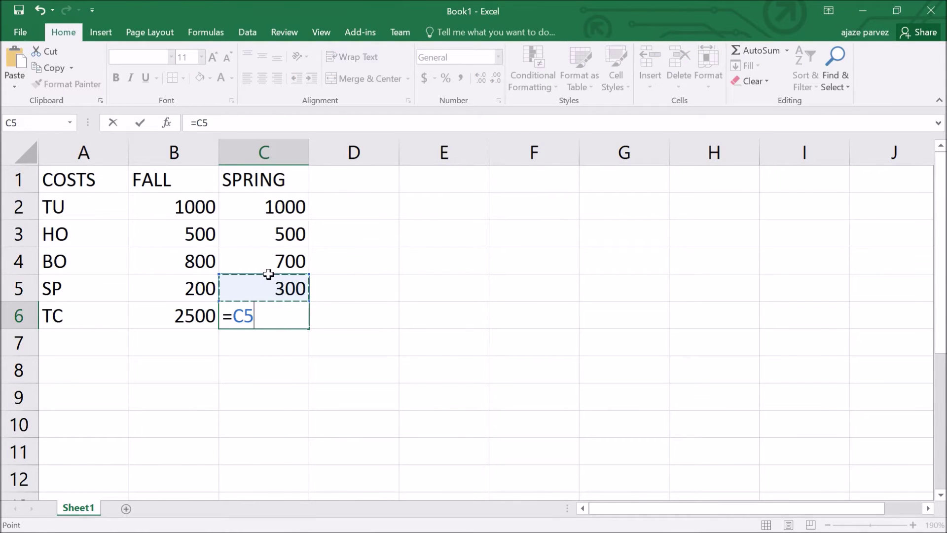
pyautogui.write('+')
pyautogui.click(291, 269)
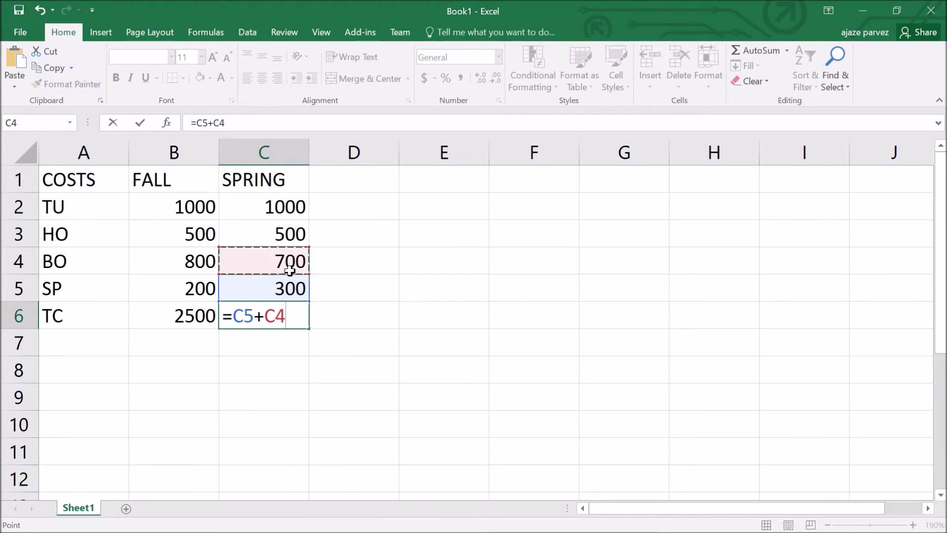
pyautogui.write('+')
pyautogui.click(263, 239)
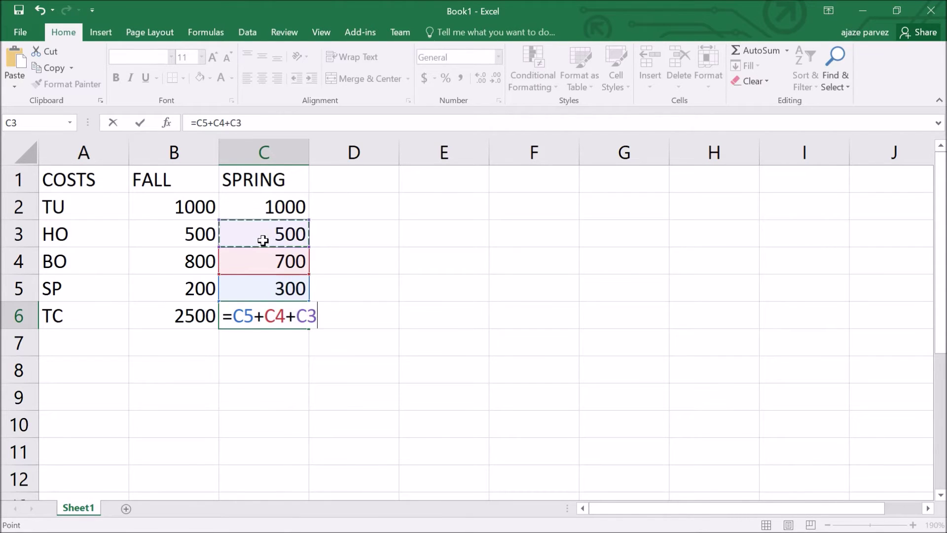
pyautogui.write('+')
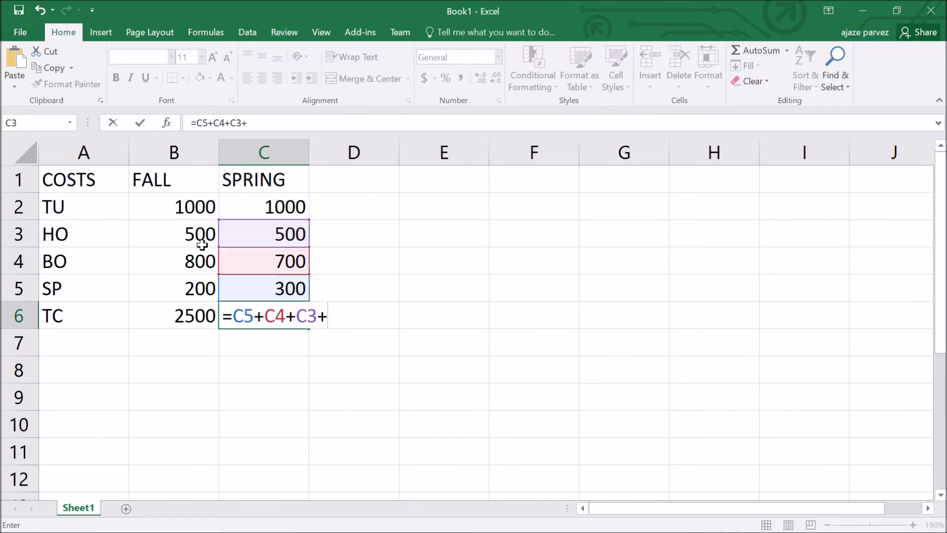
pyautogui.click(247, 209)
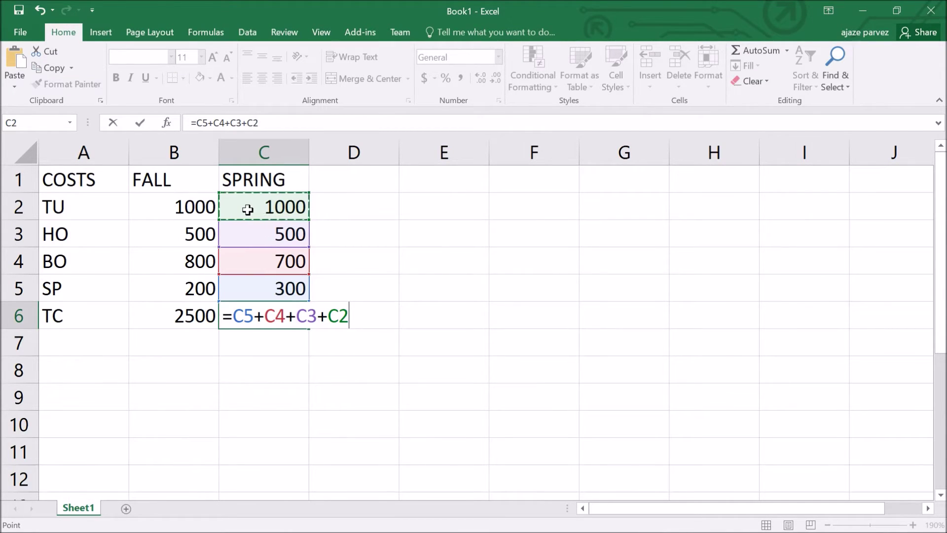
pyautogui.press('Return')
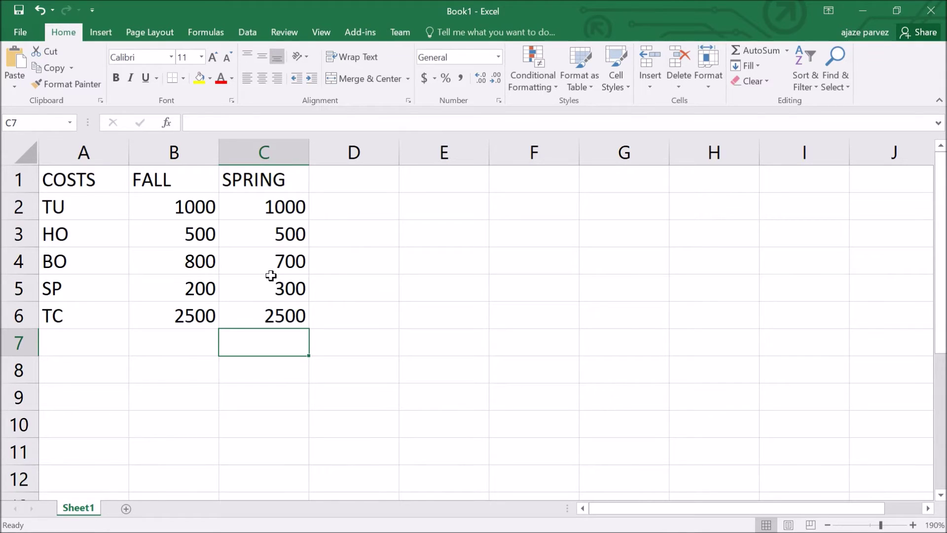
# Review the B6 and C6 total formulas, then change C3 from 500 to 300
pyautogui.click(194, 322)
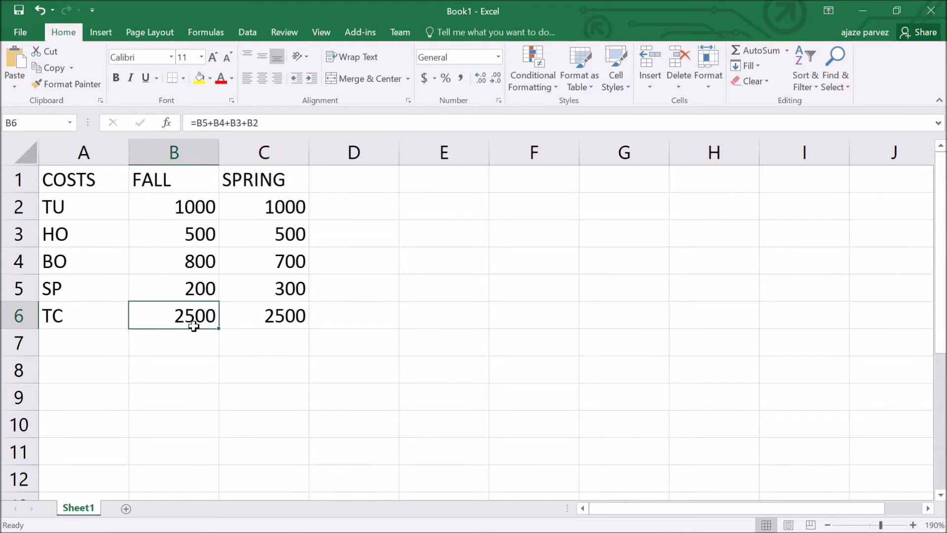
pyautogui.click(270, 316)
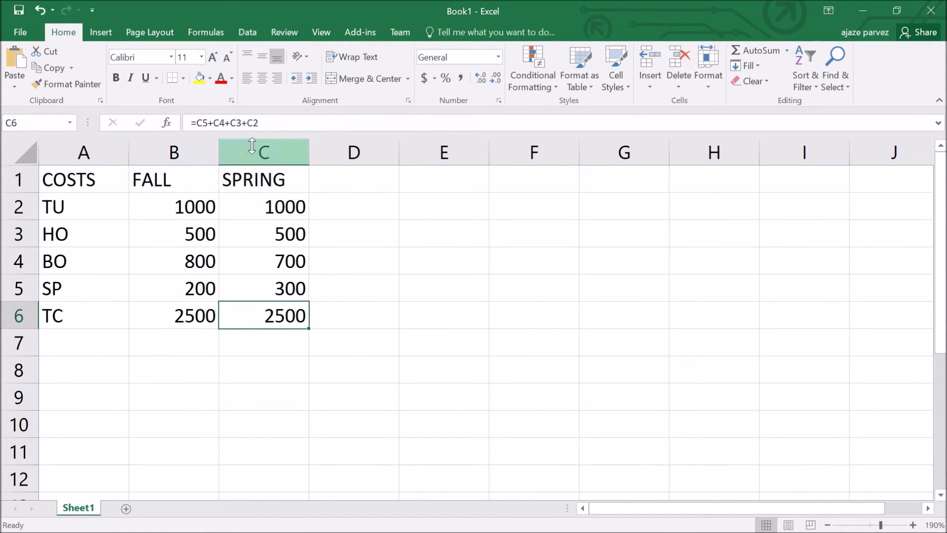
pyautogui.click(254, 126)
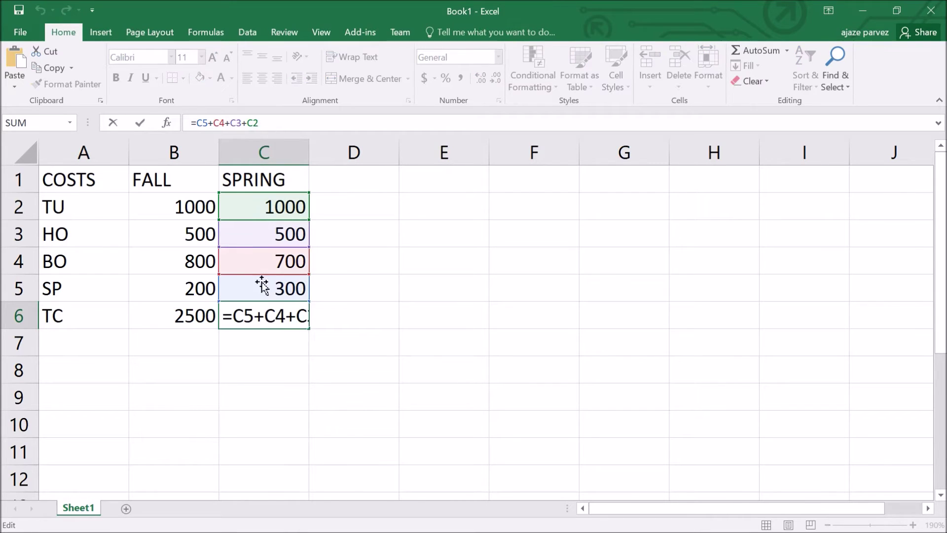
pyautogui.click(277, 244)
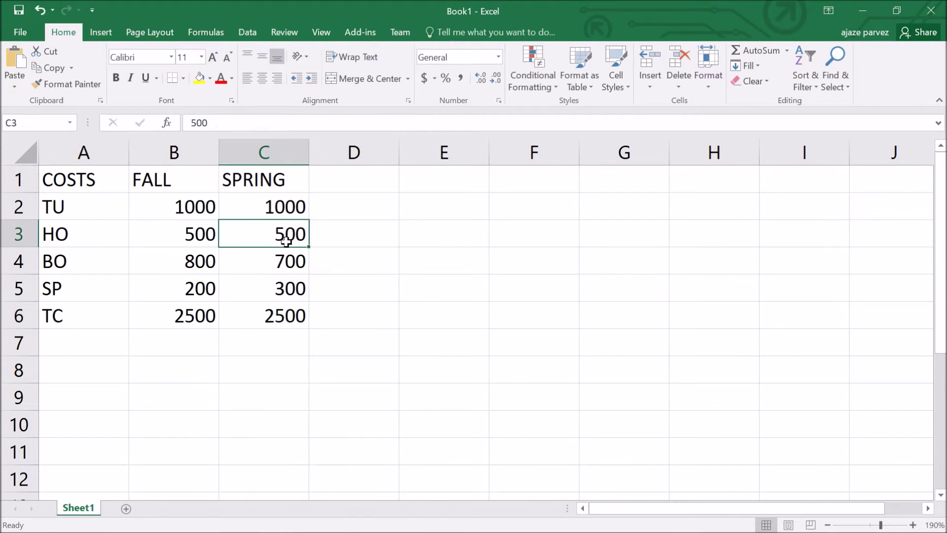
pyautogui.click(246, 129)
pyautogui.press('Left')
pyautogui.press('Left')
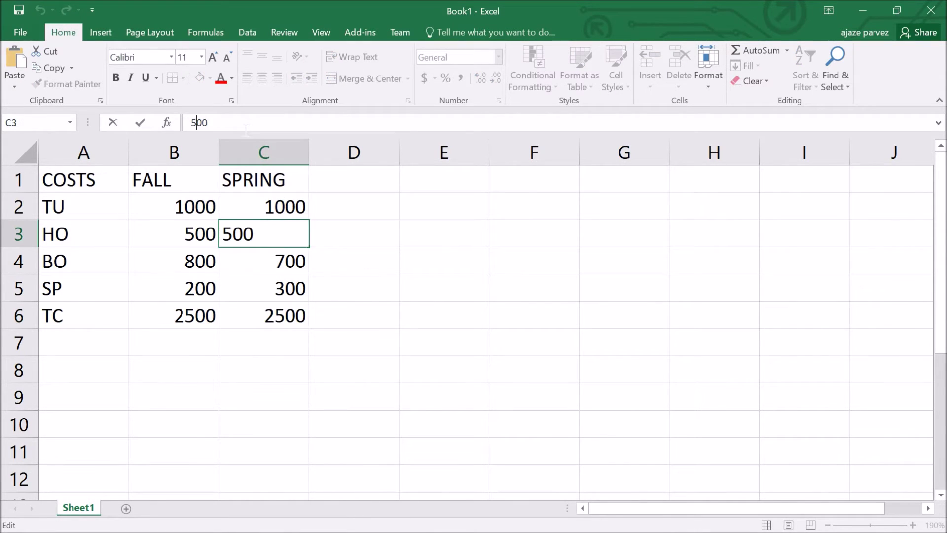
pyautogui.press('BackSpace')
pyautogui.write('3')
pyautogui.press('Return')
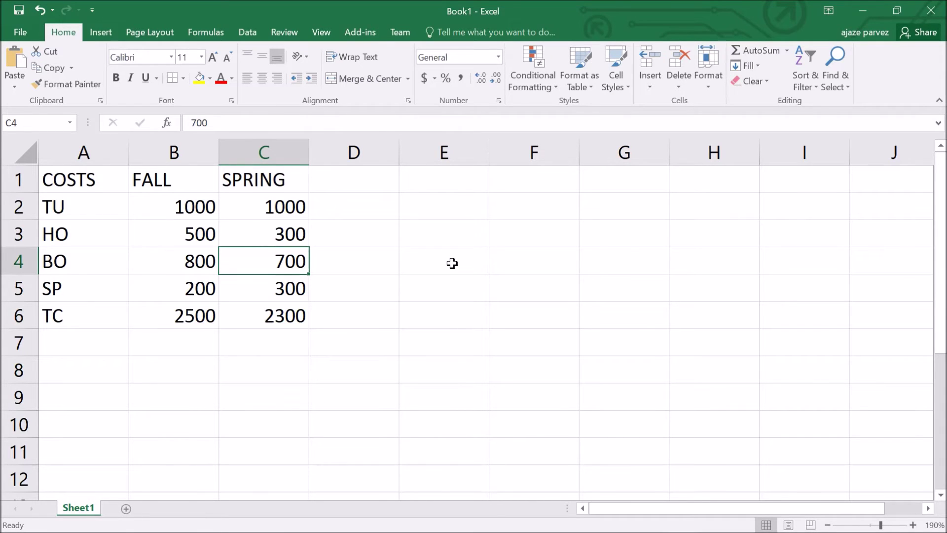
# Confirm Automatic is selected under Formulas > Calculation Options
pyautogui.click(111, 35)
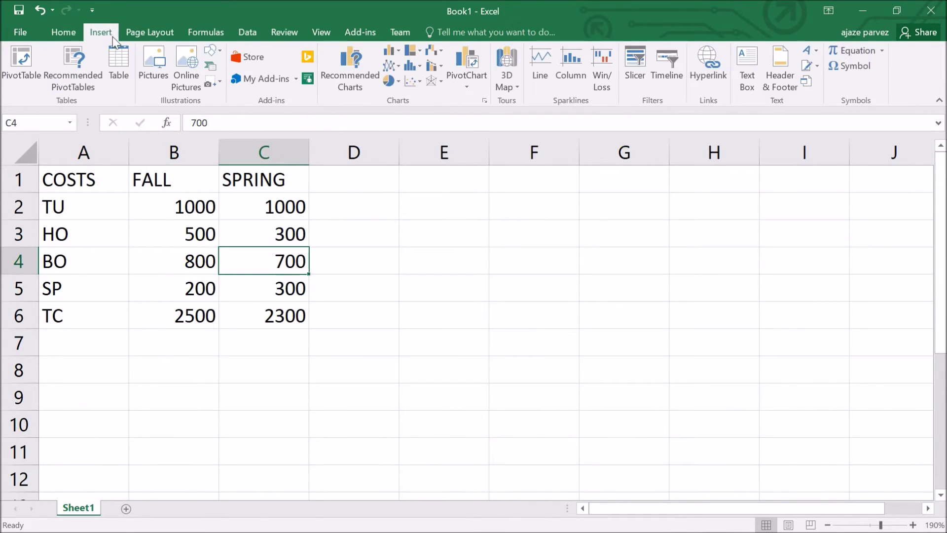
pyautogui.click(205, 33)
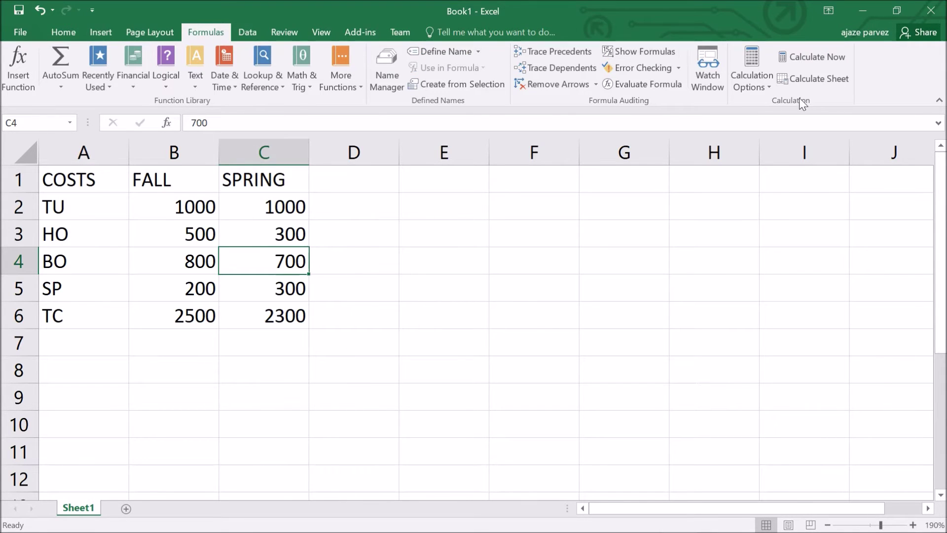
pyautogui.click(766, 80)
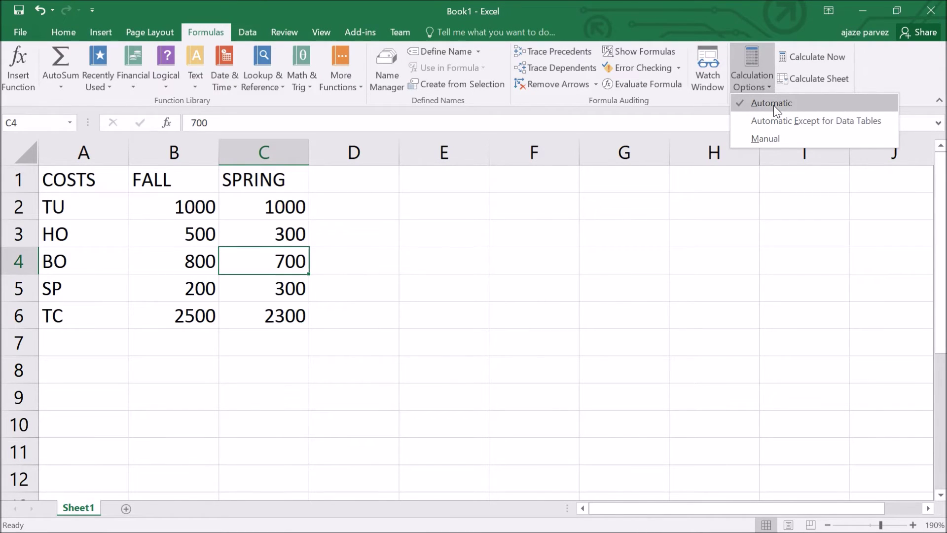
pyautogui.click(192, 287)
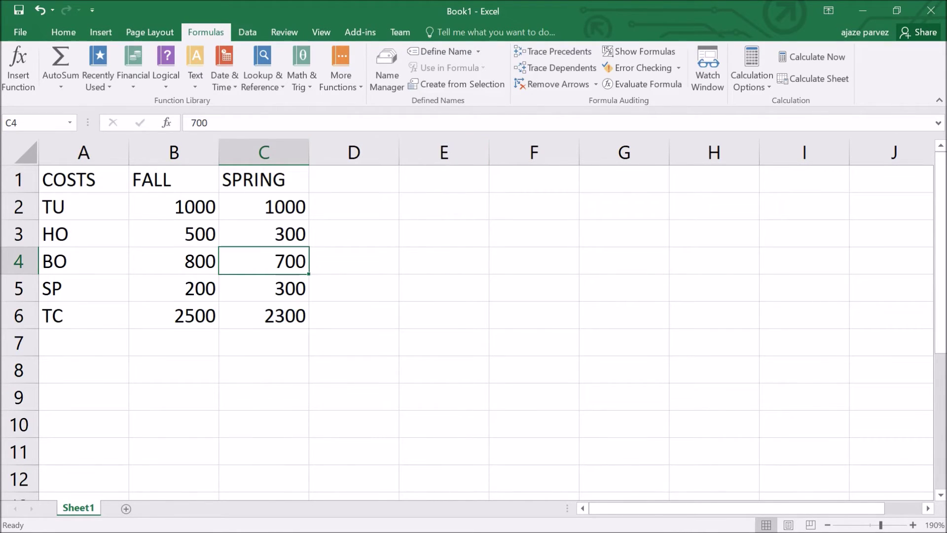
pyautogui.click(762, 92)
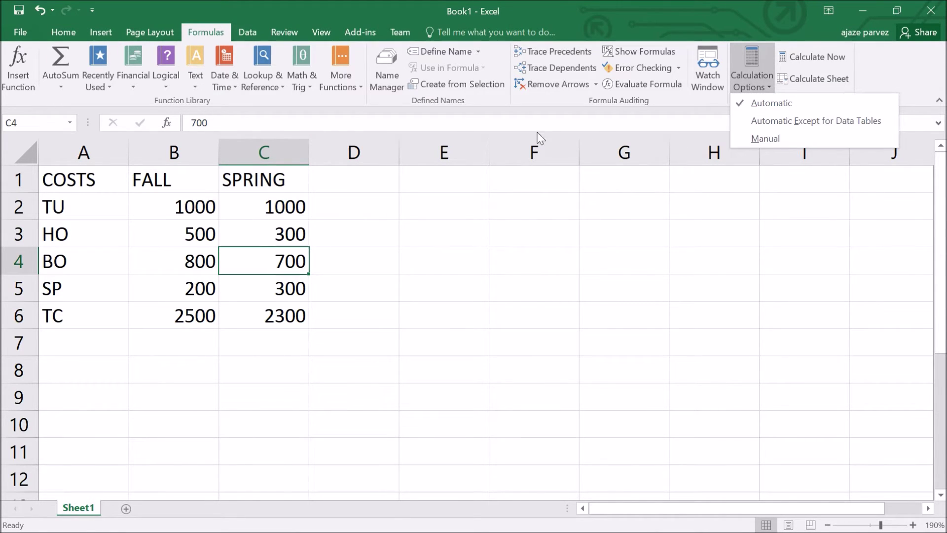
pyautogui.click(386, 198)
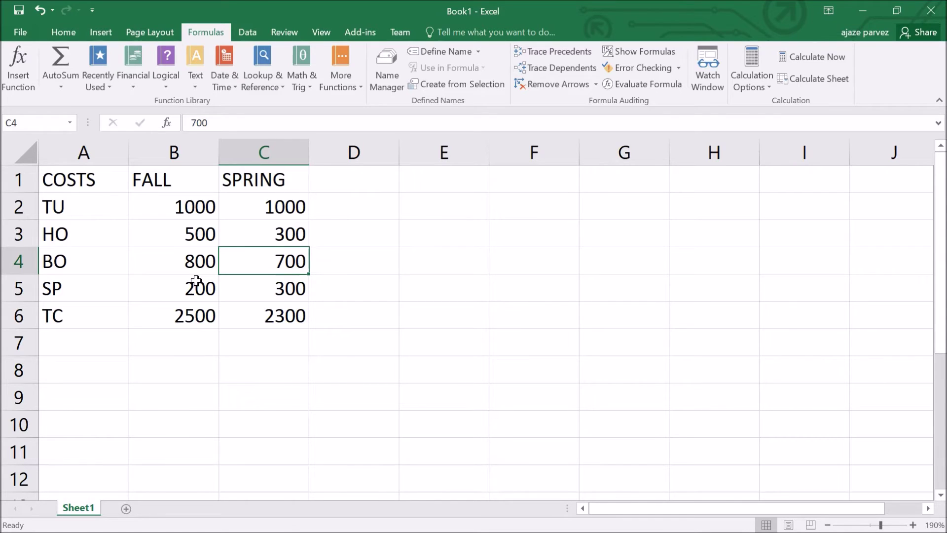
pyautogui.click(96, 190)
pyautogui.click(168, 182)
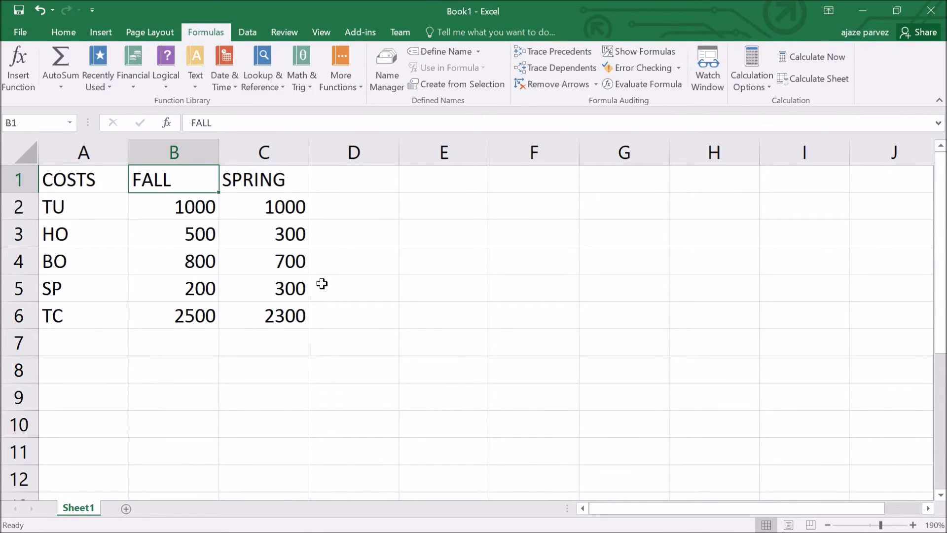
pyautogui.click(366, 217)
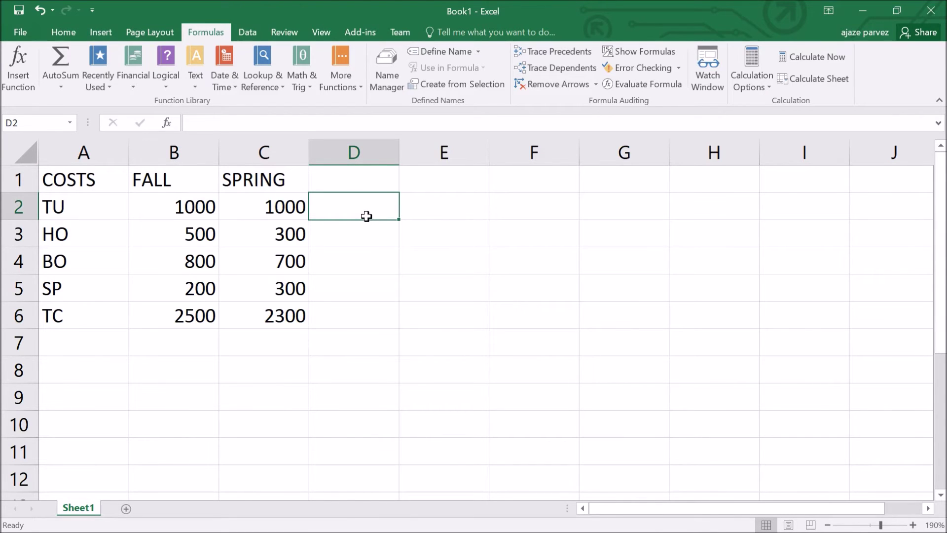
# Enter =AVERA in D2, undo it, then enter the partial =AVER formula and reselect D2
pyautogui.write('=')
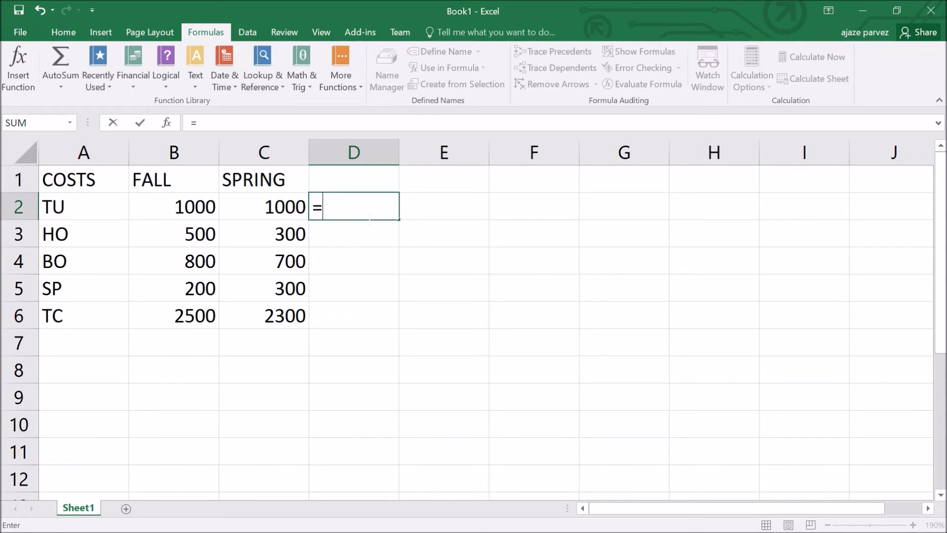
pyautogui.write('A')
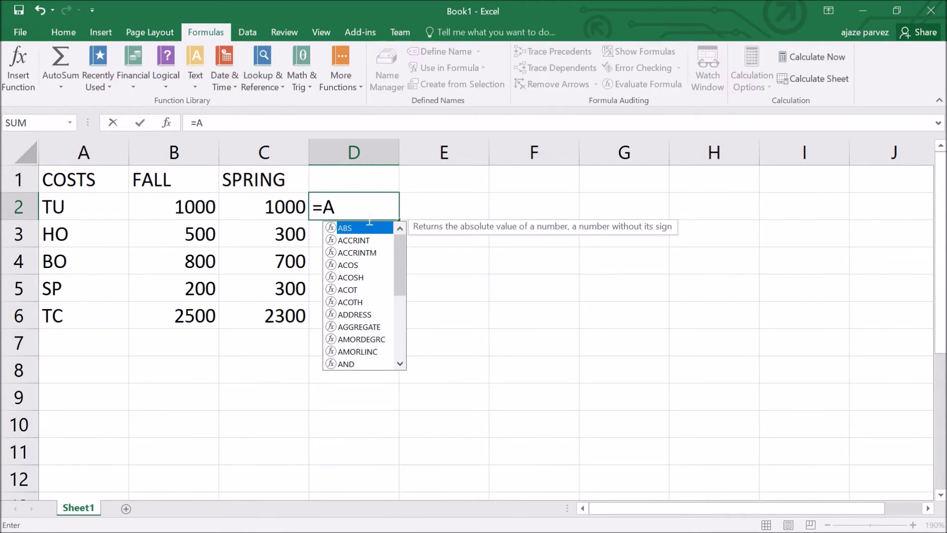
pyautogui.write('VERA')
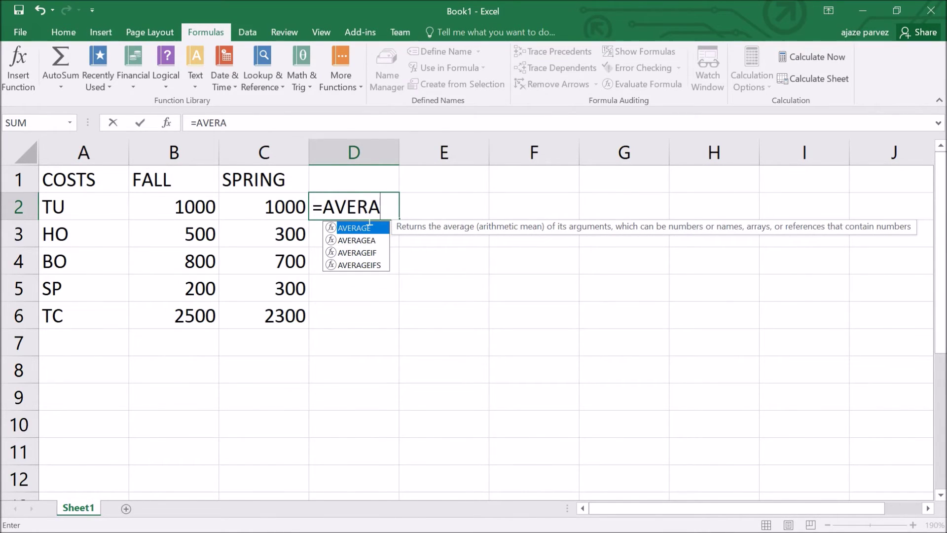
pyautogui.press('Return')
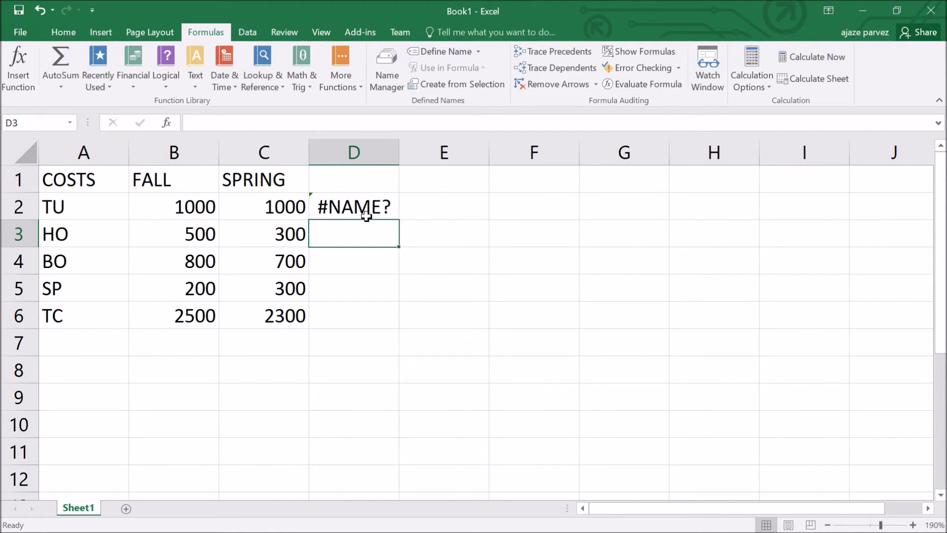
pyautogui.hotkey('ctrl', 'z')
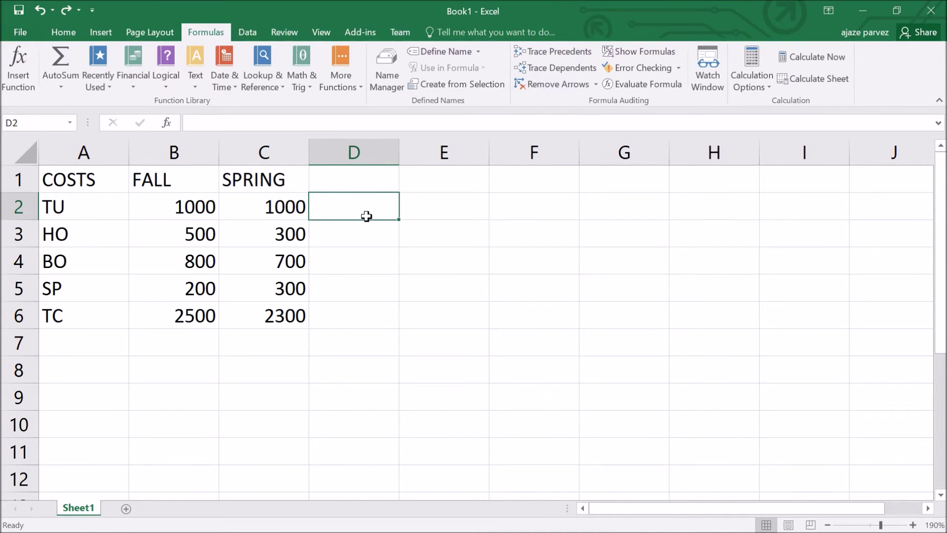
pyautogui.write('=A')
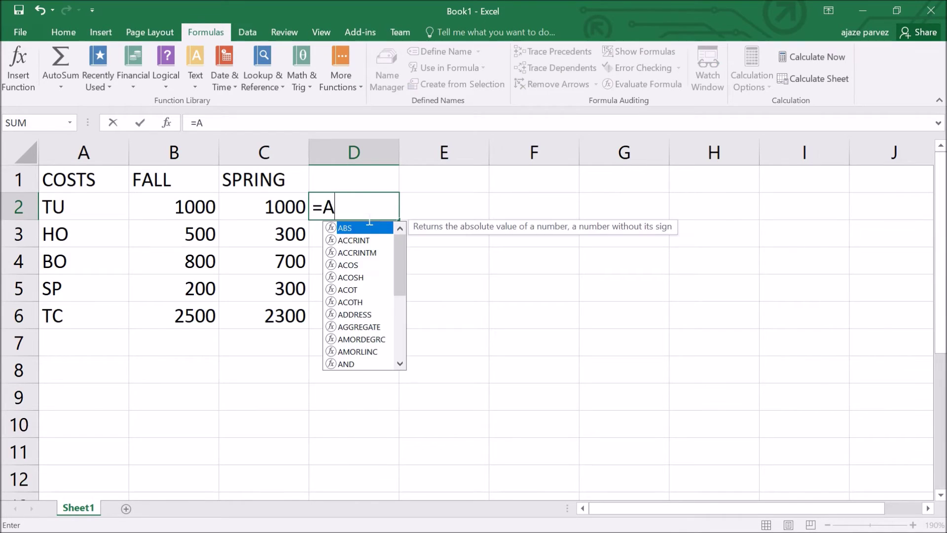
pyautogui.write('VER')
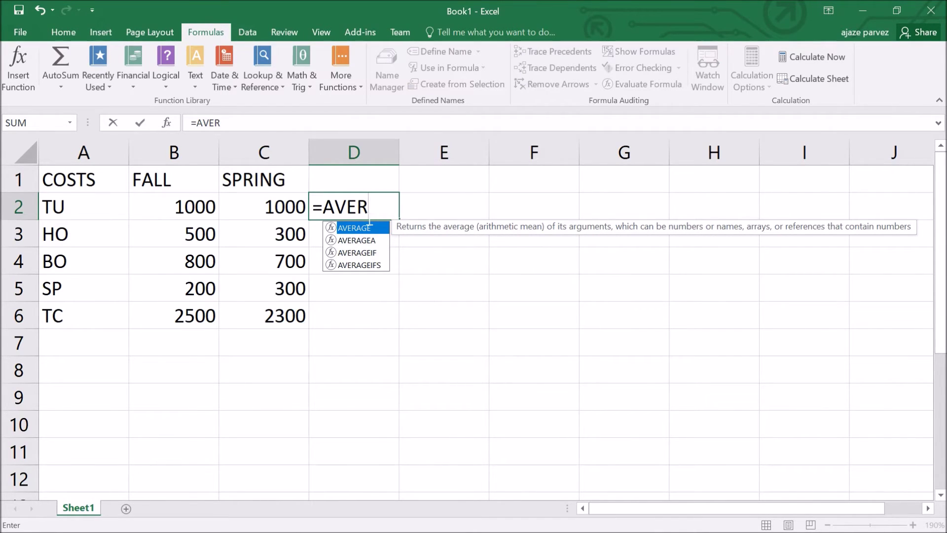
pyautogui.press('Right')
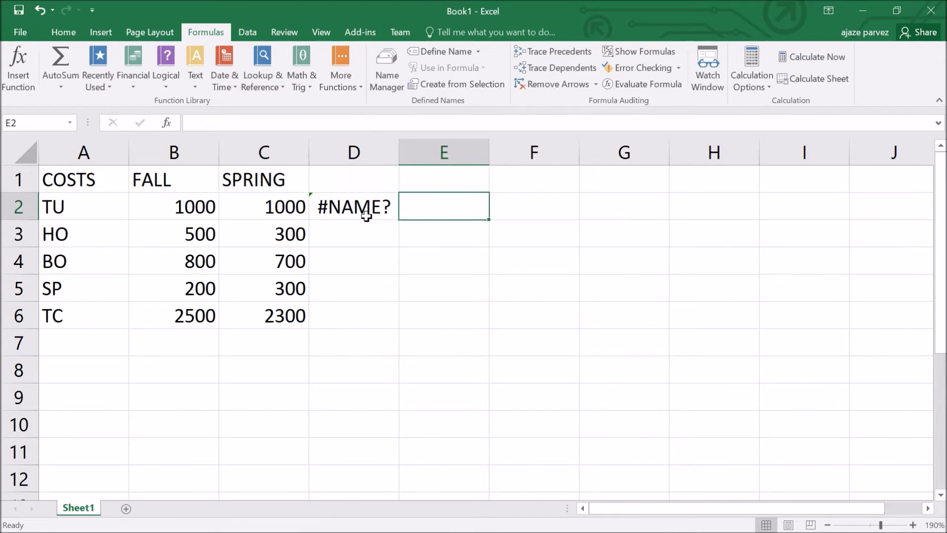
pyautogui.click(367, 213)
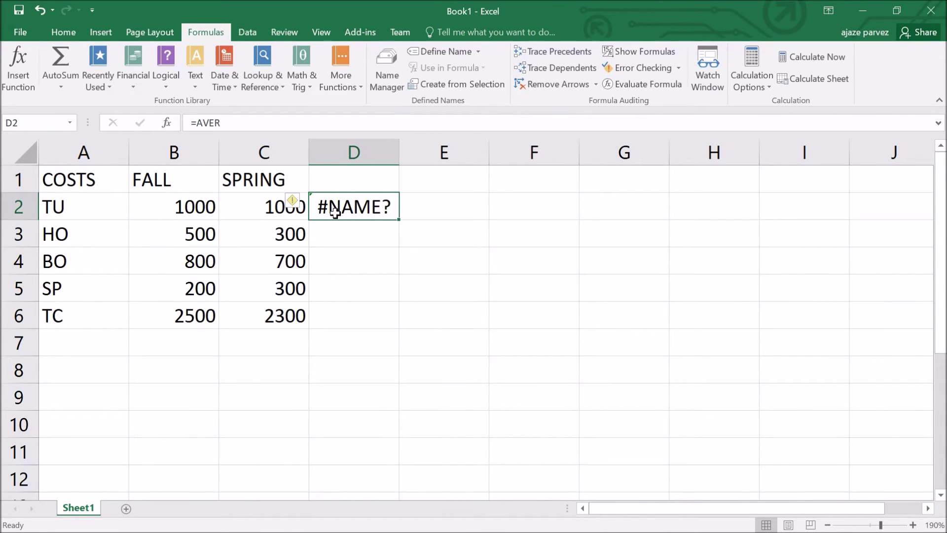
# Complete D2's formula as =AVERAGE(B2,C2), giving the TU average of 1000
pyautogui.click(279, 123)
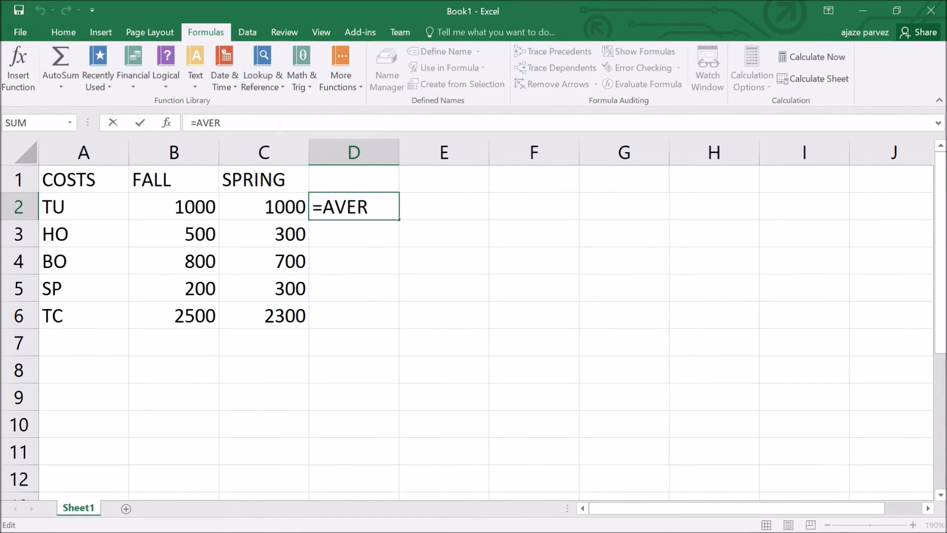
pyautogui.write('AGE')
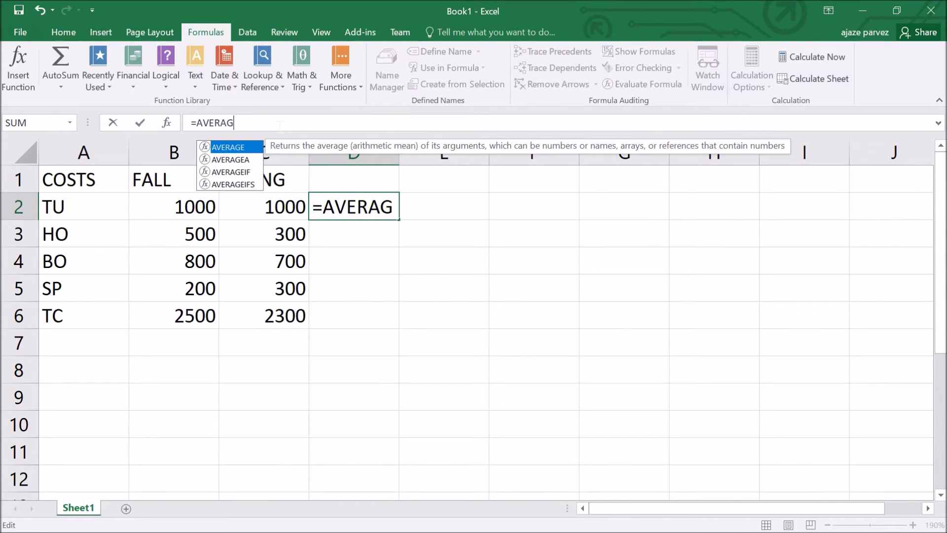
pyautogui.click(401, 206)
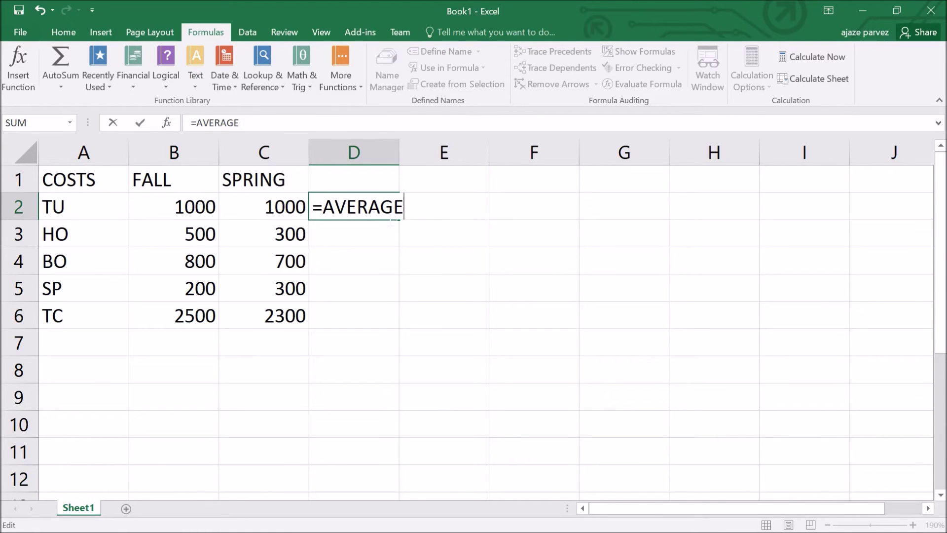
pyautogui.write('(')
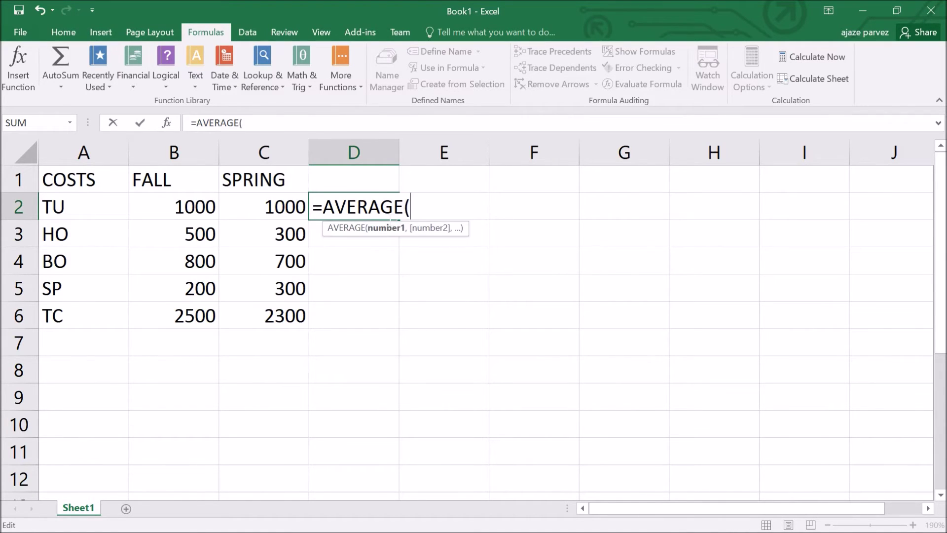
pyautogui.write('B2,')
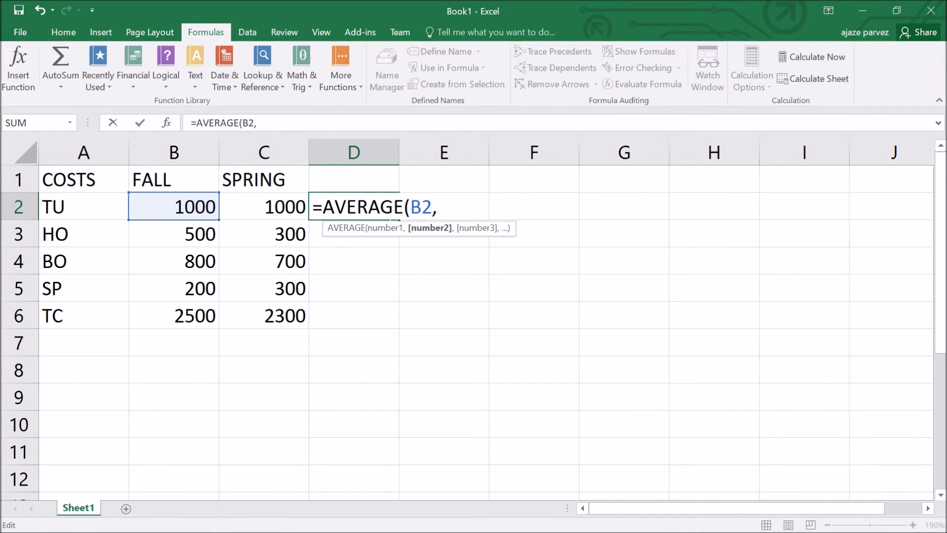
pyautogui.write('C2)')
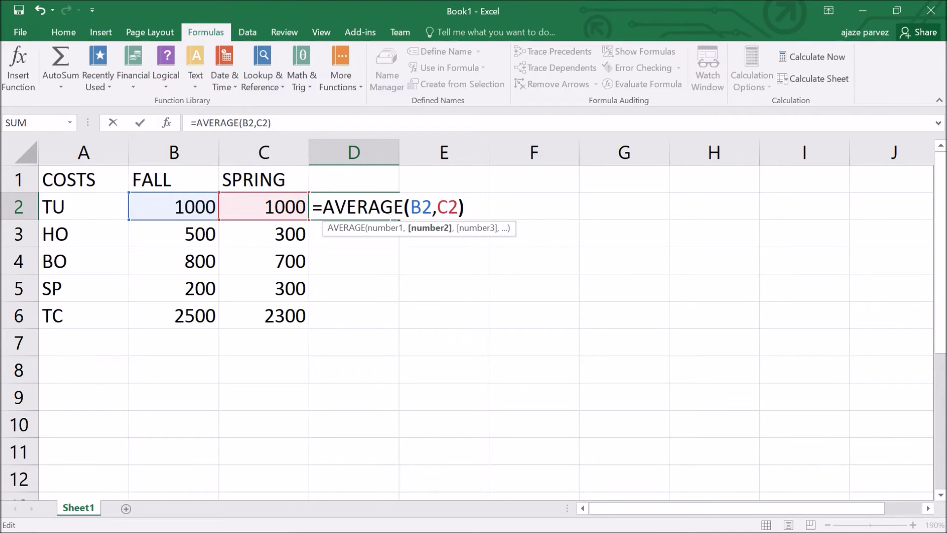
pyautogui.press('Return')
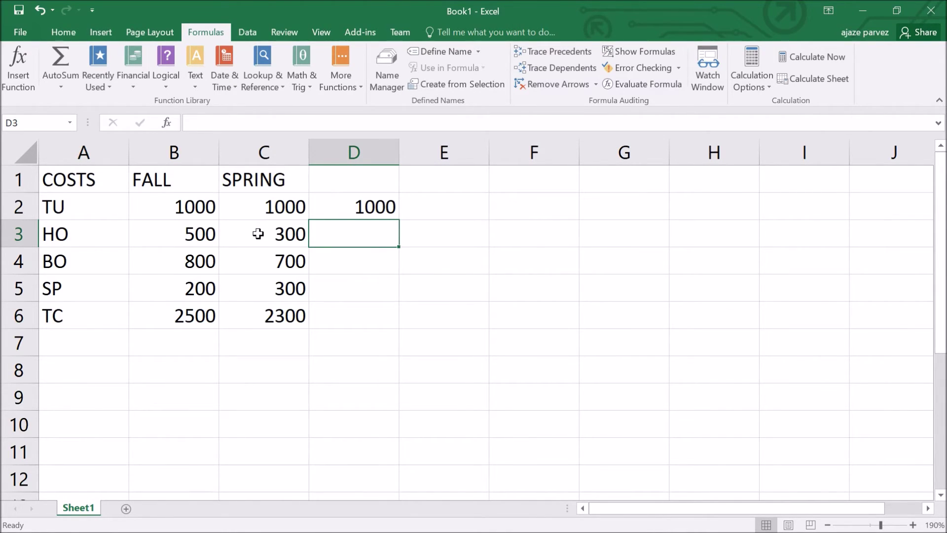
pyautogui.click(339, 210)
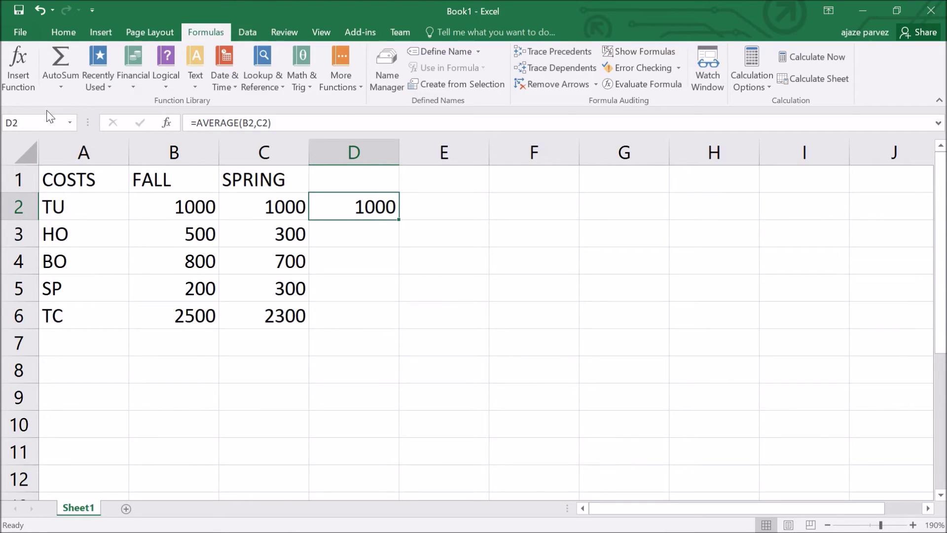
pyautogui.click(117, 204)
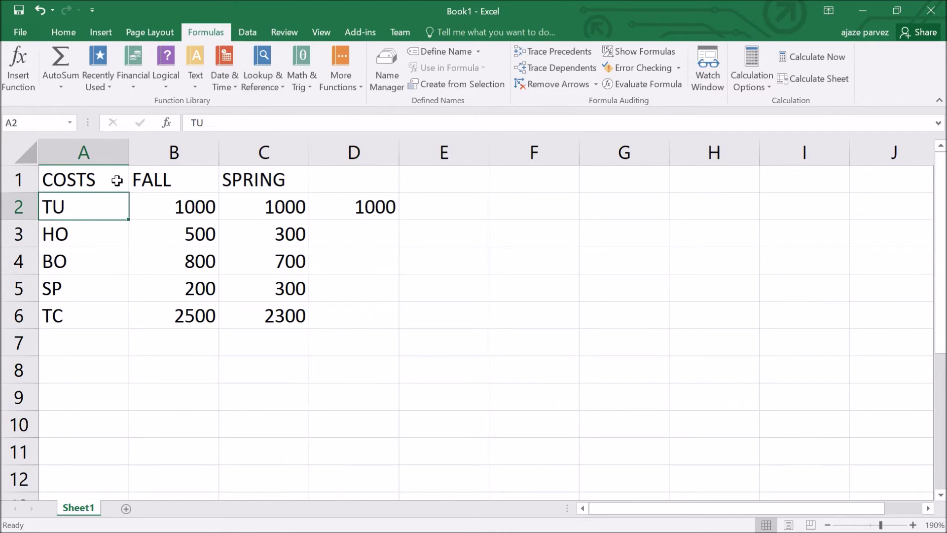
pyautogui.click(115, 181)
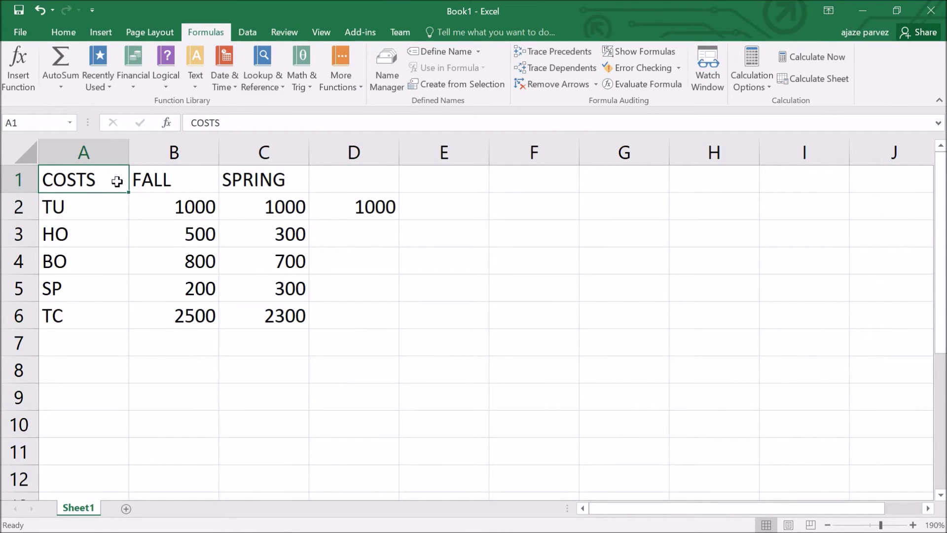
pyautogui.click(108, 242)
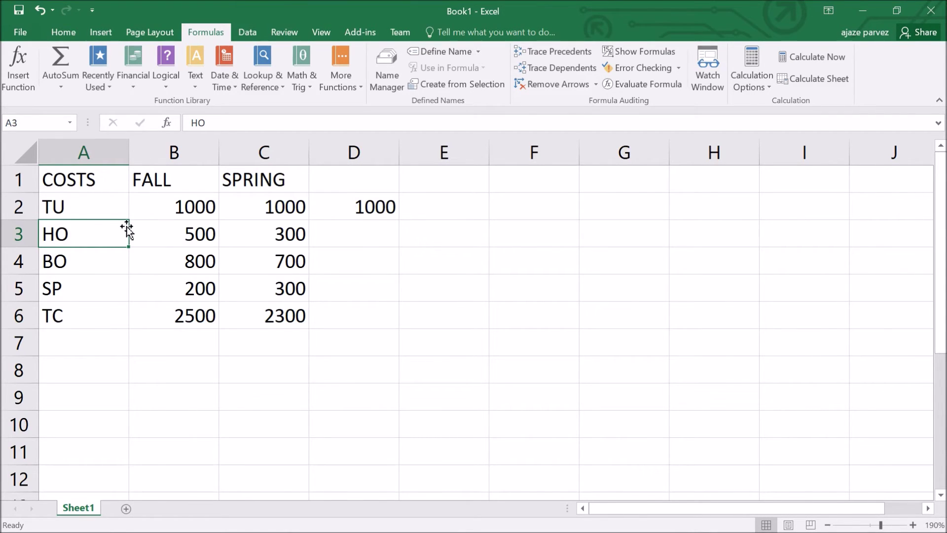
pyautogui.click(71, 184)
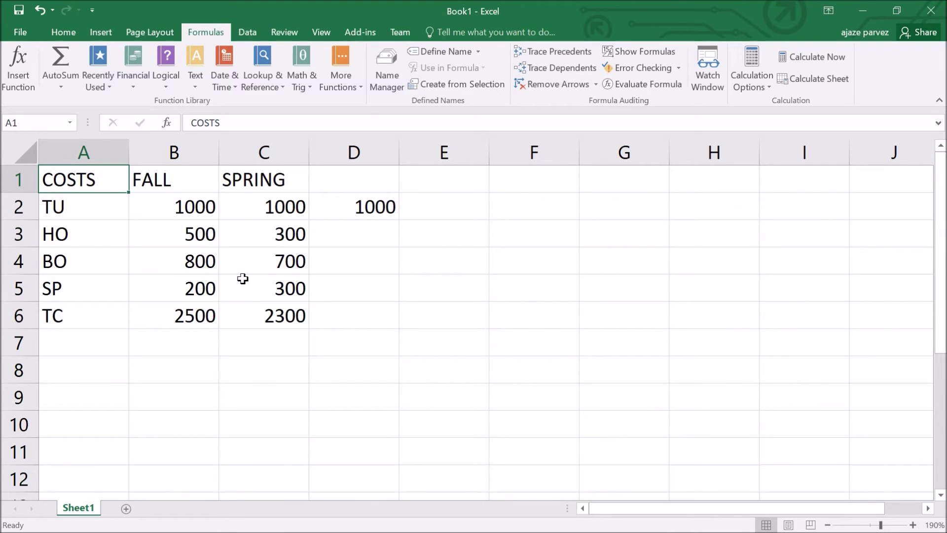
pyautogui.click(288, 243)
pyautogui.moveTo(261, 224); pyautogui.dragTo(73, 240)
pyautogui.moveTo(78, 182); pyautogui.dragTo(262, 235)
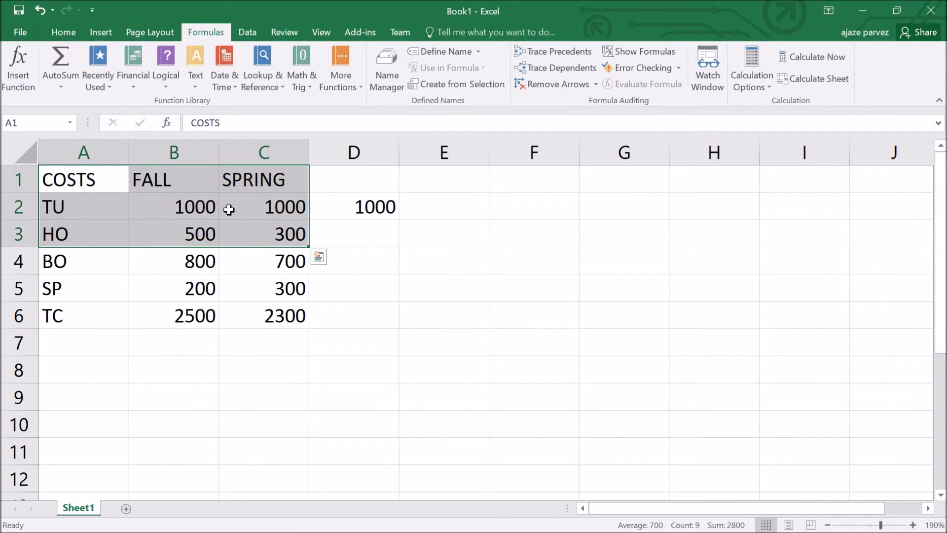
pyautogui.click(171, 266)
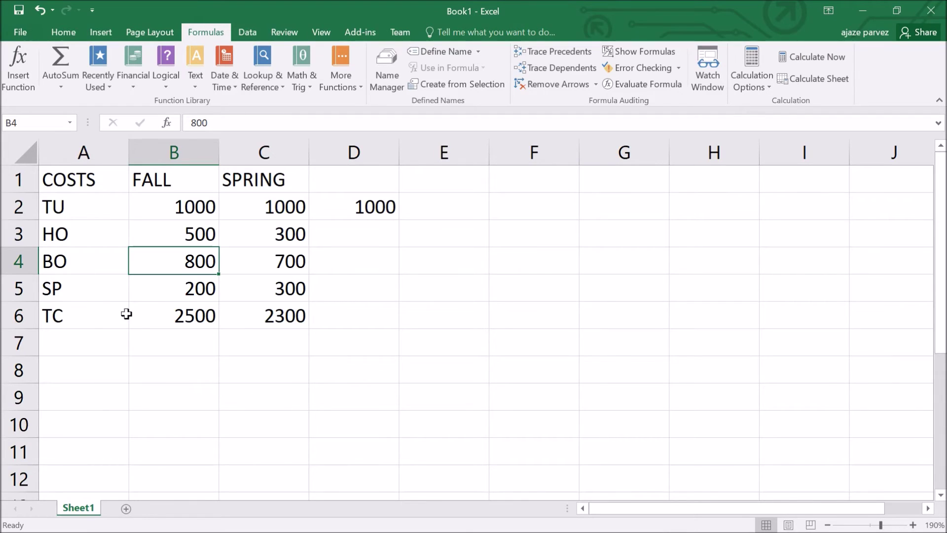
pyautogui.click(93, 354)
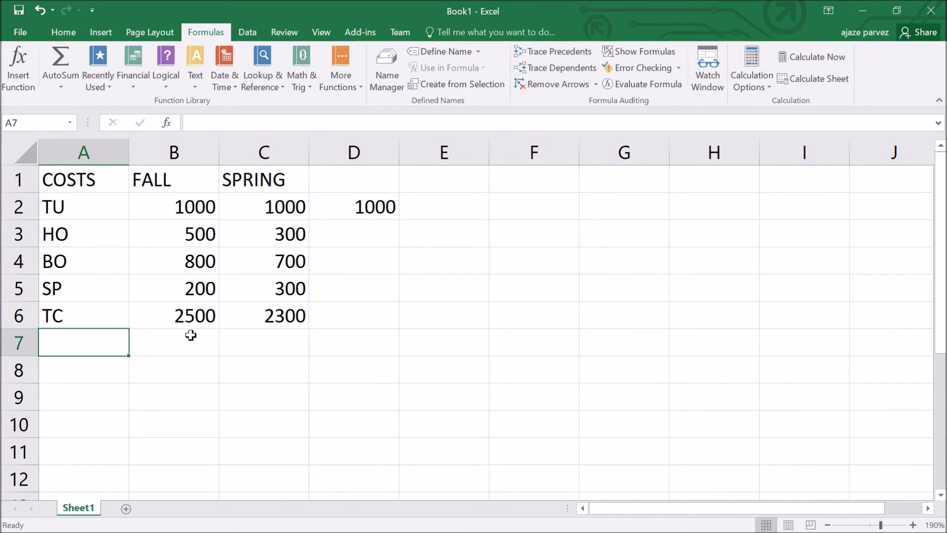
pyautogui.click(188, 378)
pyautogui.click(256, 407)
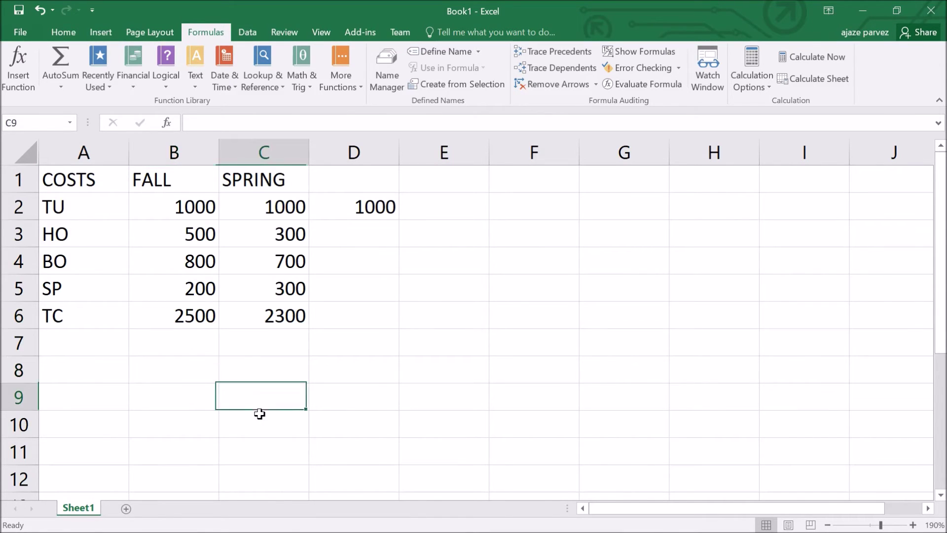
pyautogui.click(110, 352)
pyautogui.click(151, 376)
pyautogui.click(235, 408)
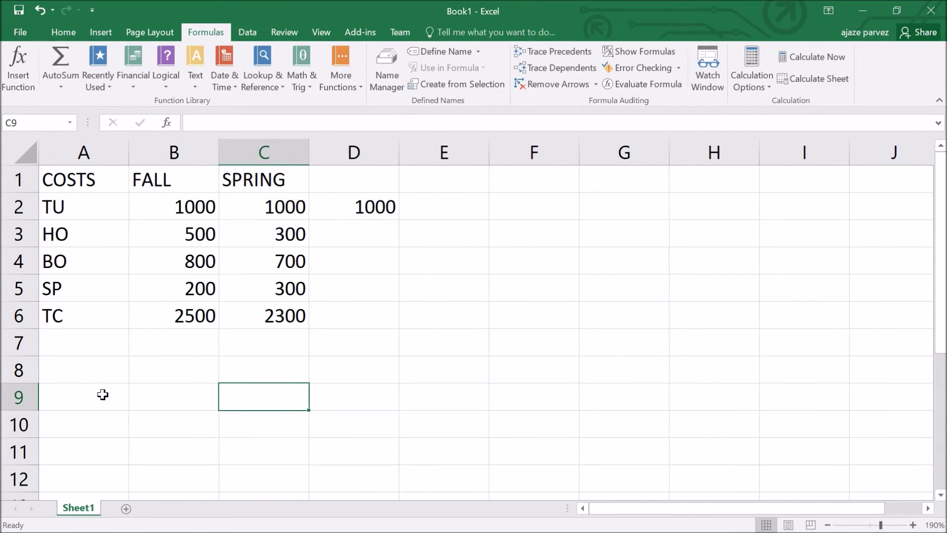
pyautogui.click(97, 355)
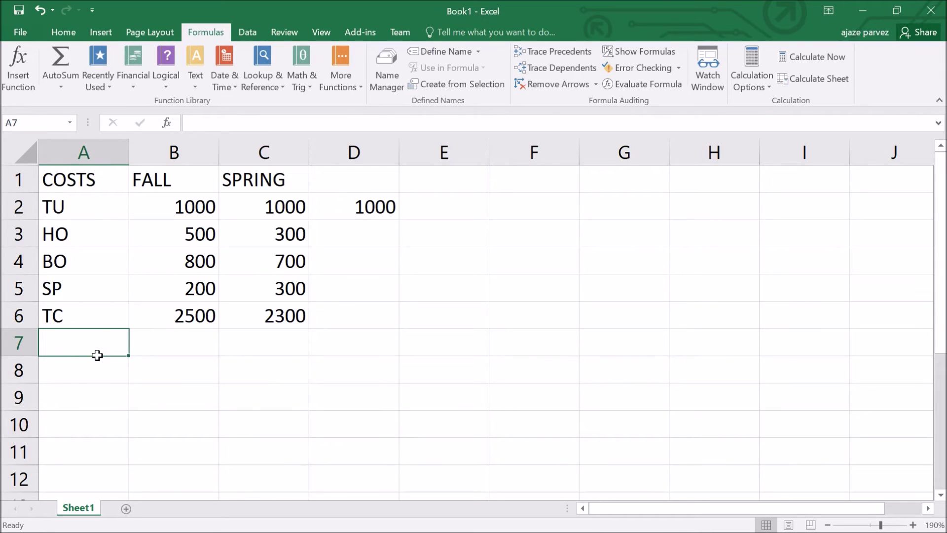
pyautogui.click(168, 371)
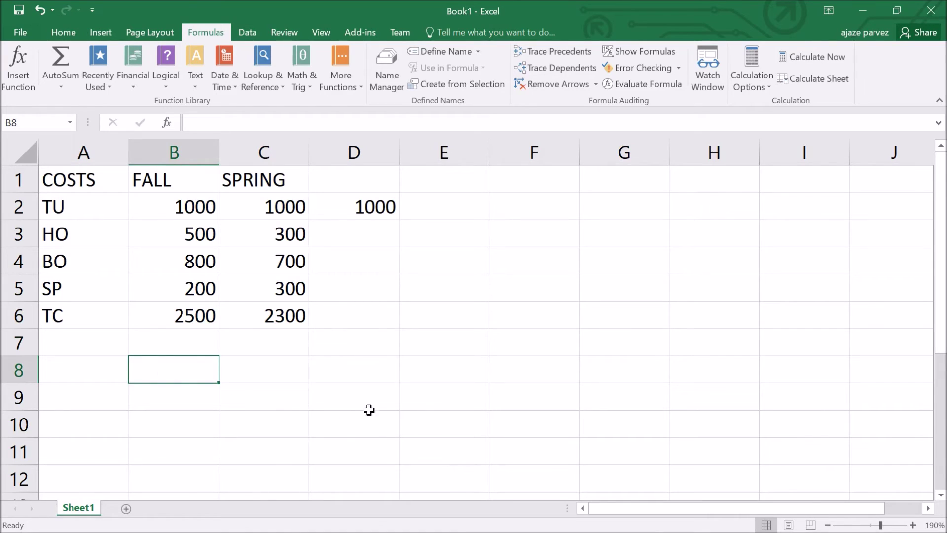
pyautogui.click(384, 409)
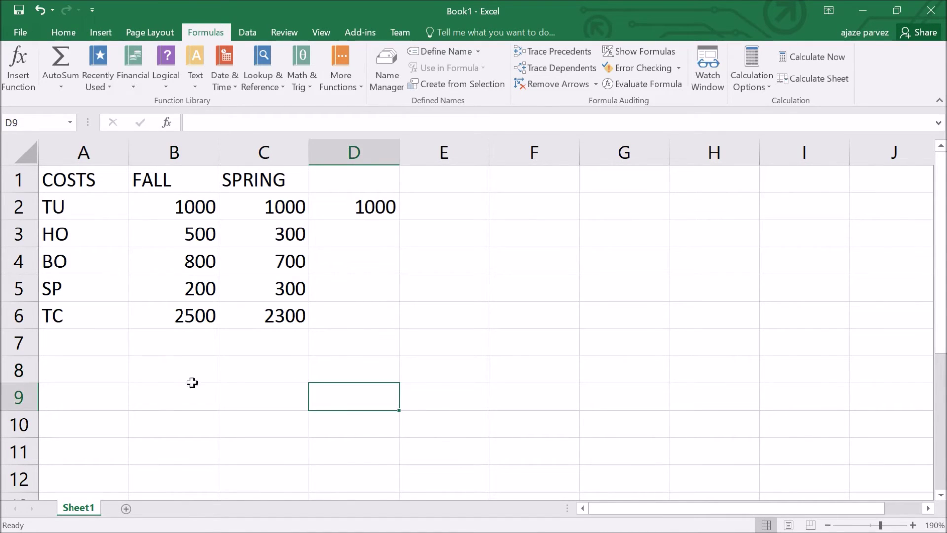
pyautogui.moveTo(193, 381); pyautogui.dragTo(335, 406)
pyautogui.click(335, 406)
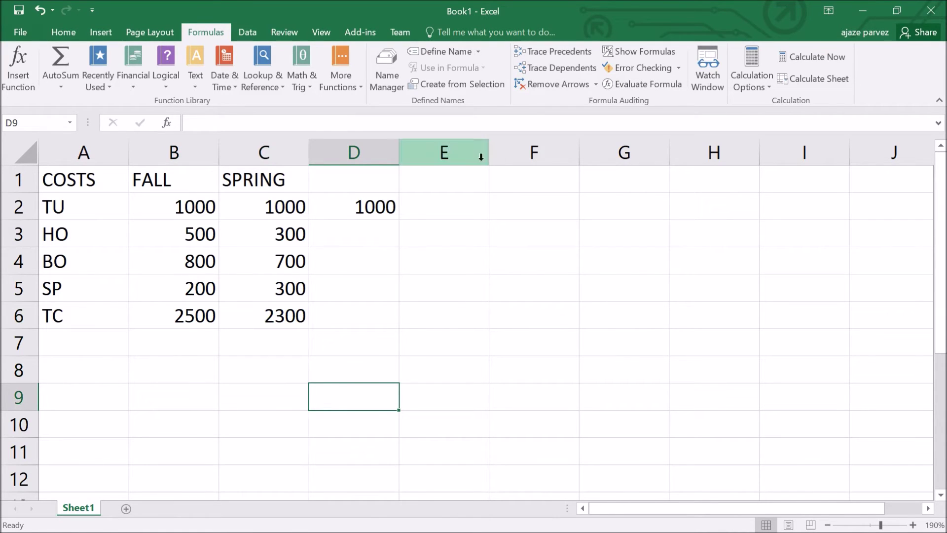
pyautogui.click(458, 268)
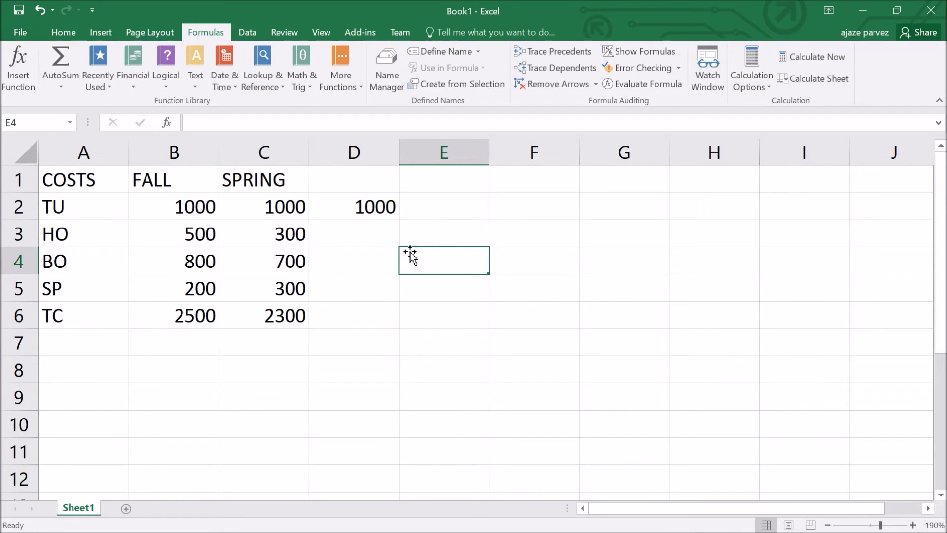
pyautogui.click(387, 215)
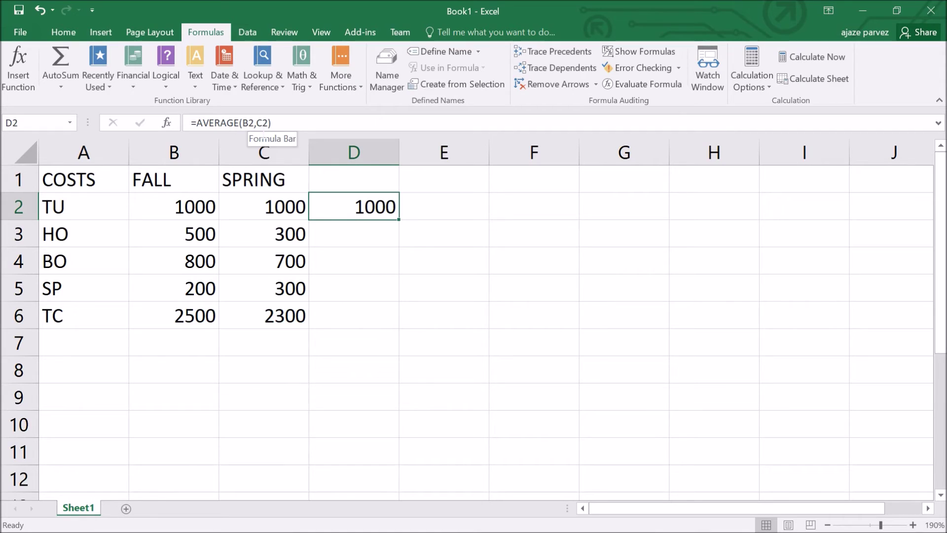
# Replace the comma in D2's AVERAGE formula with a colon, picking E2 as the range end by mistake
pyautogui.click(256, 123)
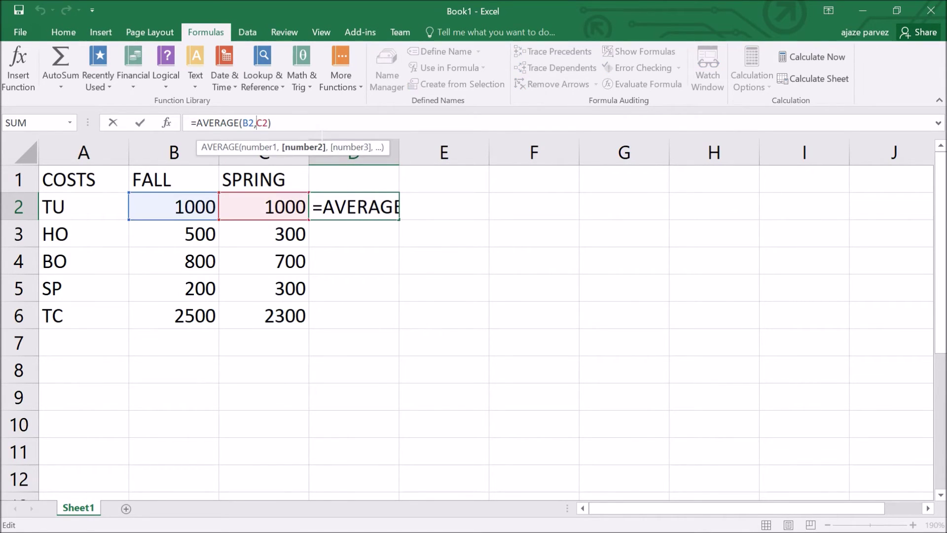
pyautogui.press('BackSpace')
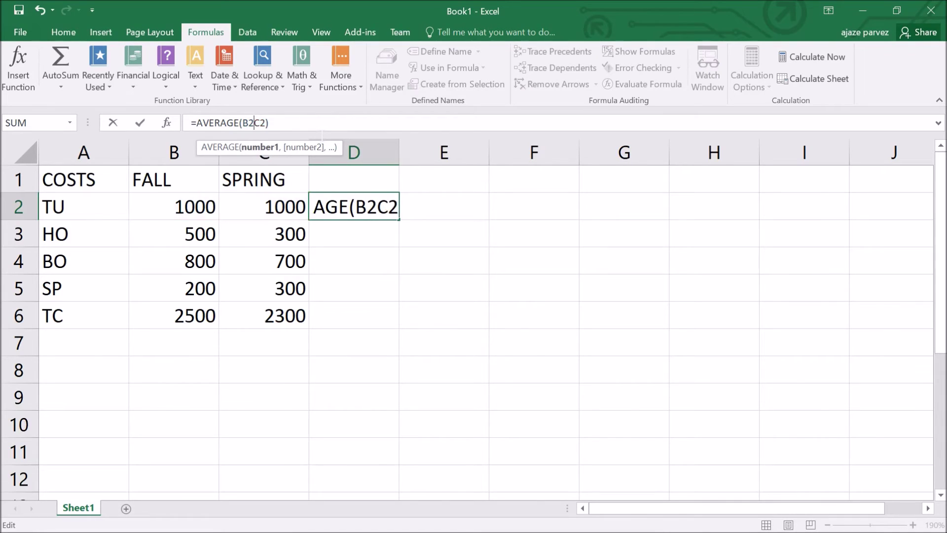
pyautogui.write(':')
pyautogui.click(463, 204)
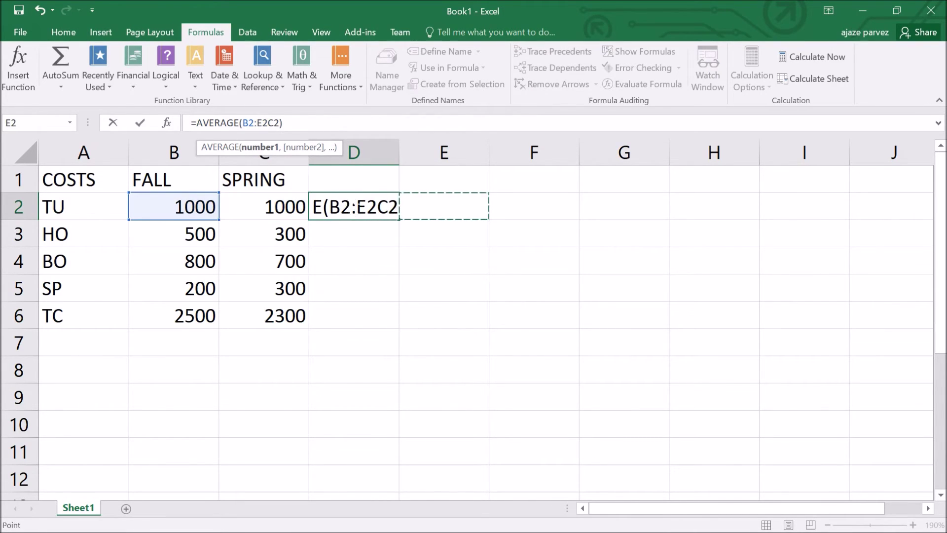
pyautogui.press('Return')
# Remove the stray E2 reference so D2 reads =AVERAGE(B2:C2), still showing 1000
pyautogui.click(300, 216)
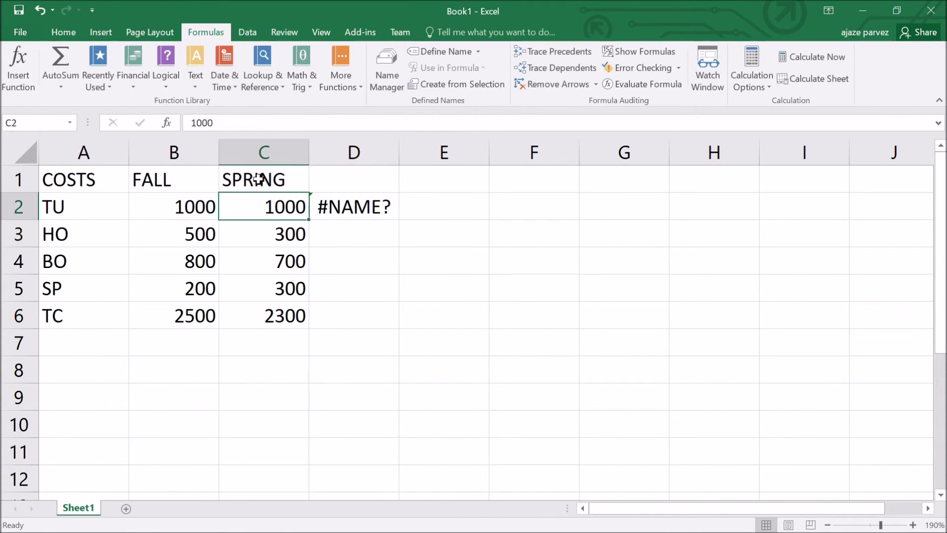
pyautogui.press('F2')
pyautogui.click(345, 206)
pyautogui.click(267, 123)
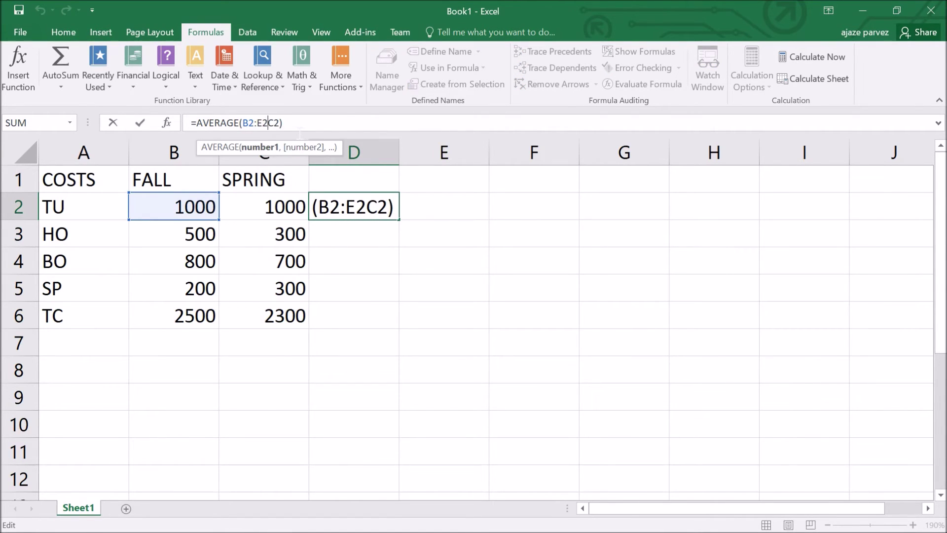
pyautogui.press('BackSpace')
pyautogui.press('BackSpace')
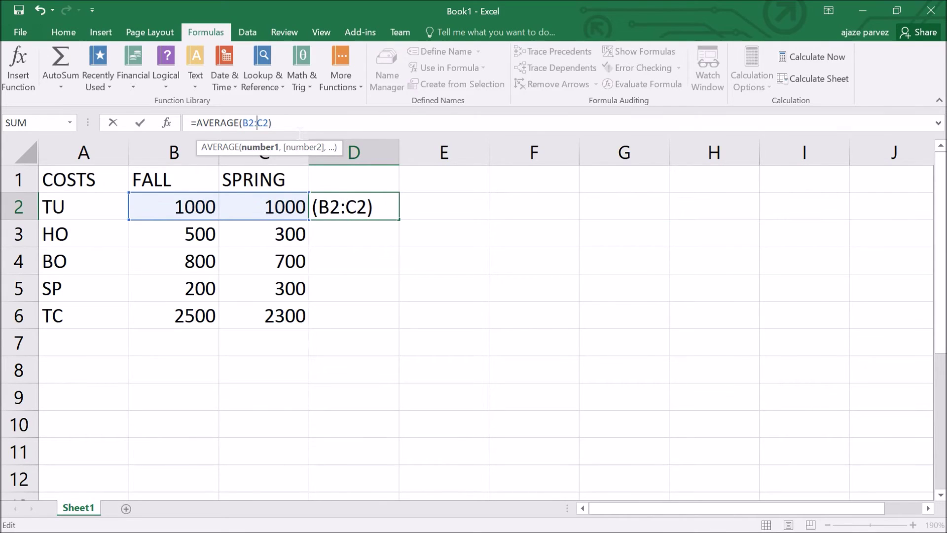
pyautogui.click(299, 133)
pyautogui.press('Return')
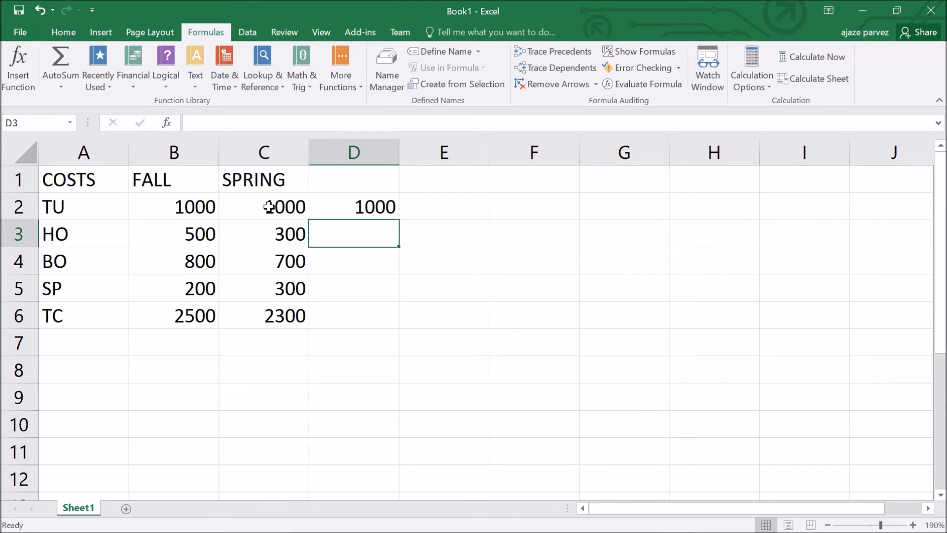
pyautogui.click(291, 316)
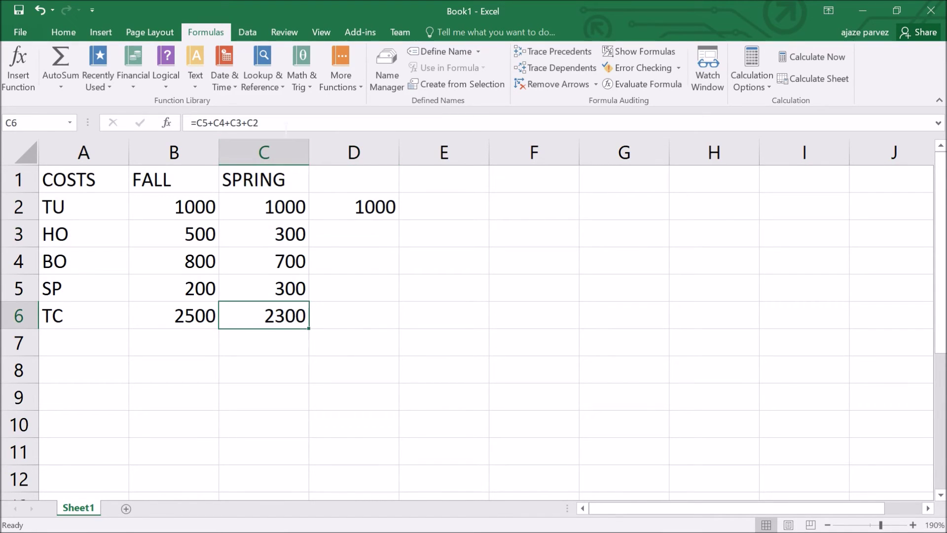
# Delete the =C5+C4+C3+C2 formula from C6 and reselect the now empty cell
pyautogui.moveTo(259, 123); pyautogui.dragTo(167, 123)
pyautogui.press('BackSpace')
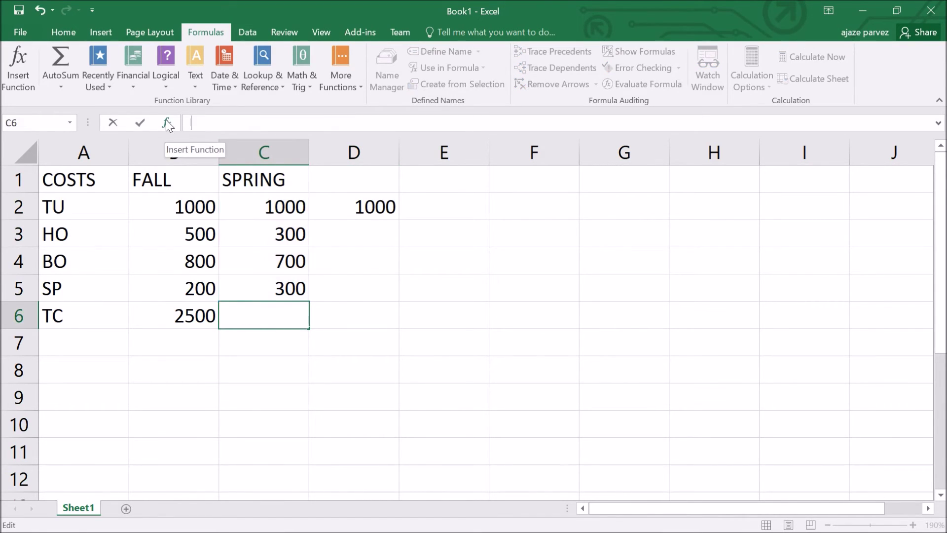
pyautogui.click(63, 317)
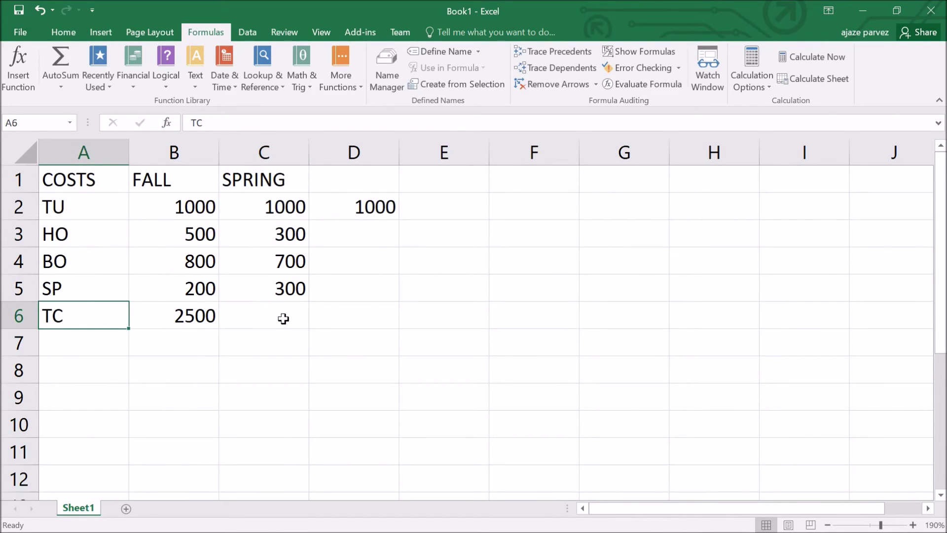
pyautogui.scroll(1, 283, 319)
pyautogui.scroll(1, 290, 321)
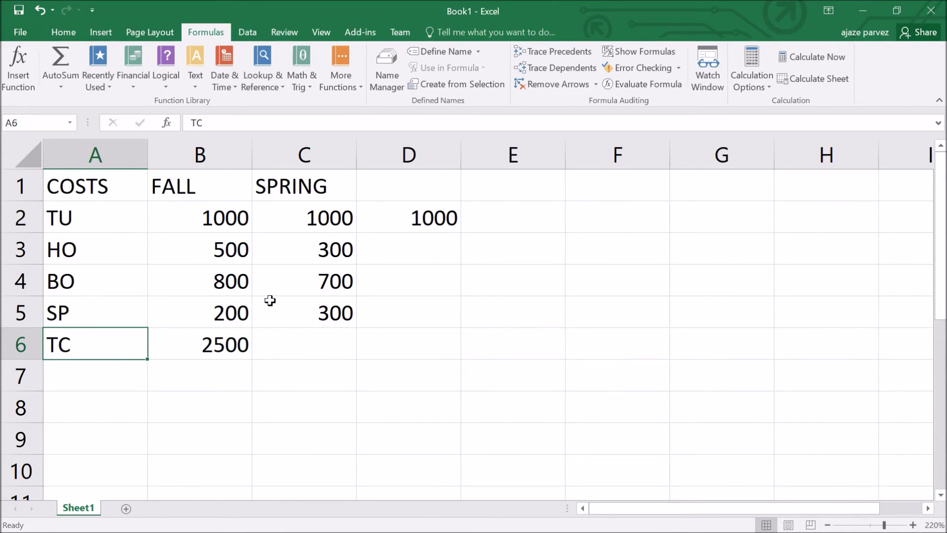
pyautogui.click(327, 352)
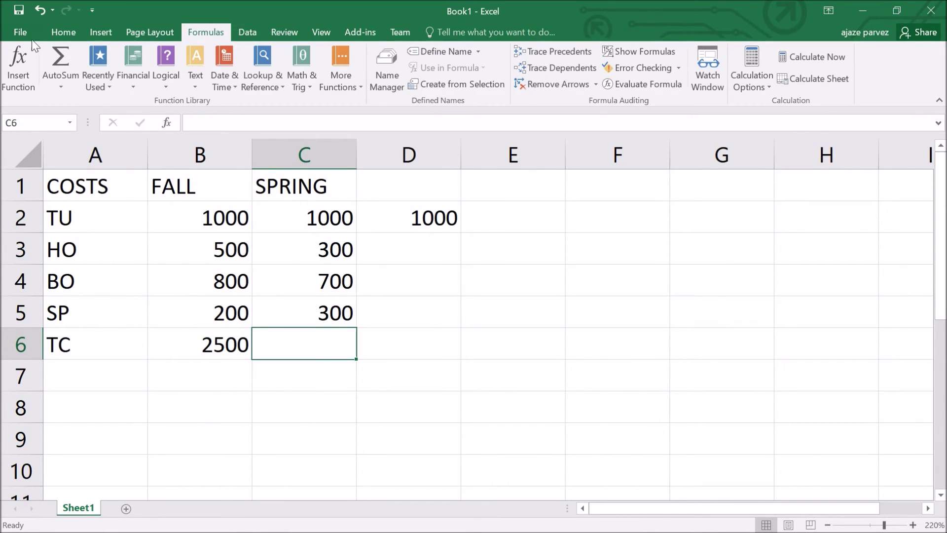
pyautogui.click(64, 32)
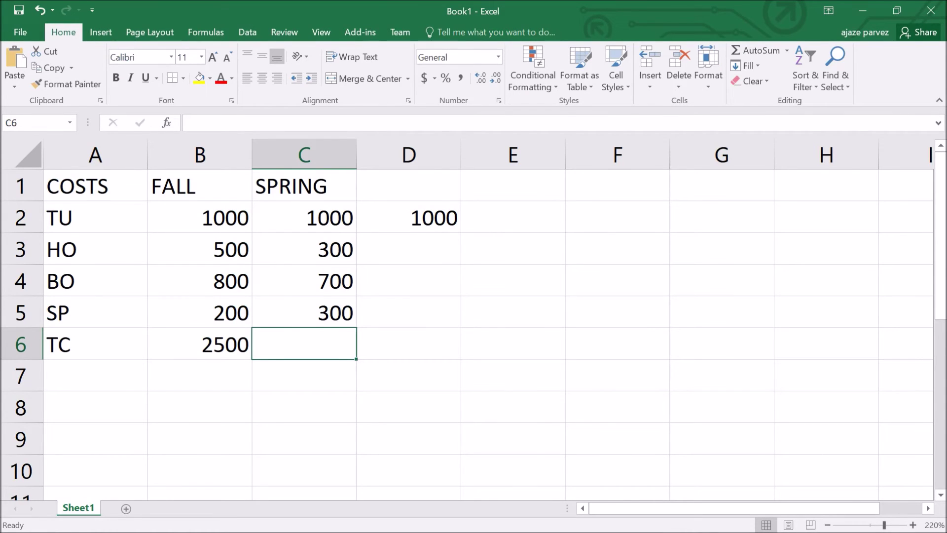
# AutoSum C2:C5 into C6 with =SUM(C2:C5), restoring the SPRING total of 2300
pyautogui.click(754, 46)
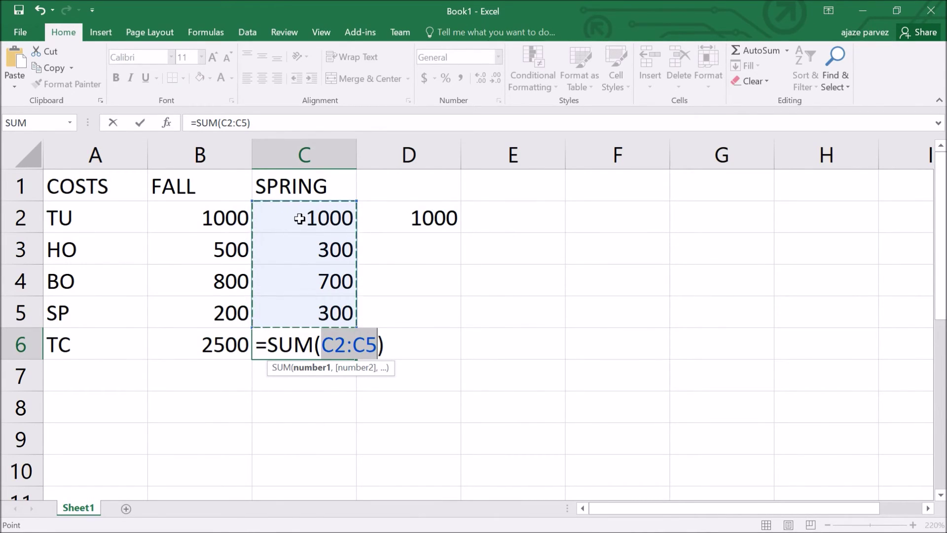
pyautogui.press('Return')
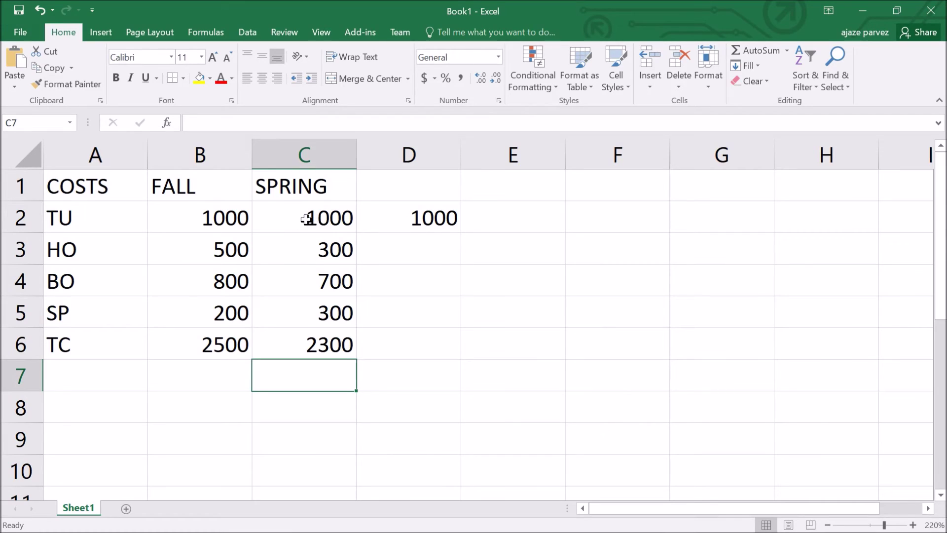
pyautogui.moveTo(311, 215); pyautogui.dragTo(319, 348)
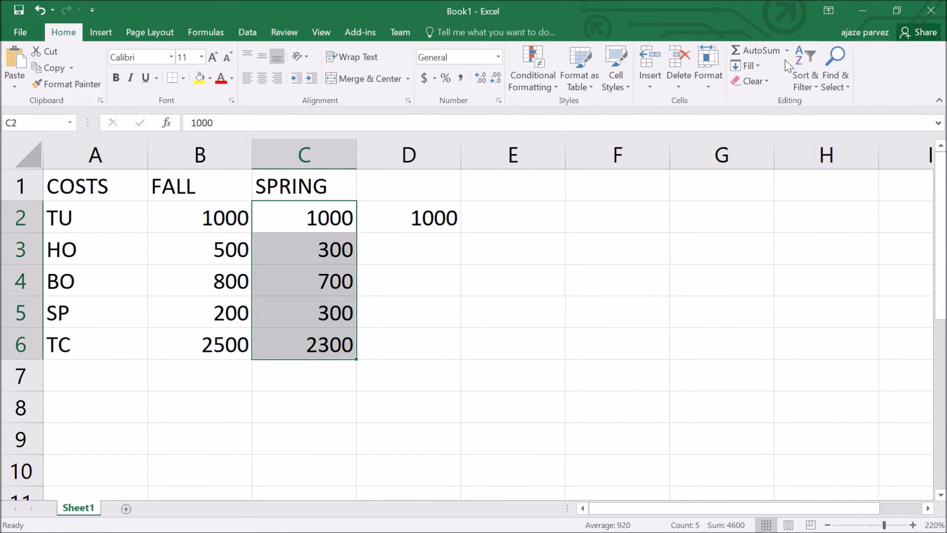
pyautogui.click(326, 385)
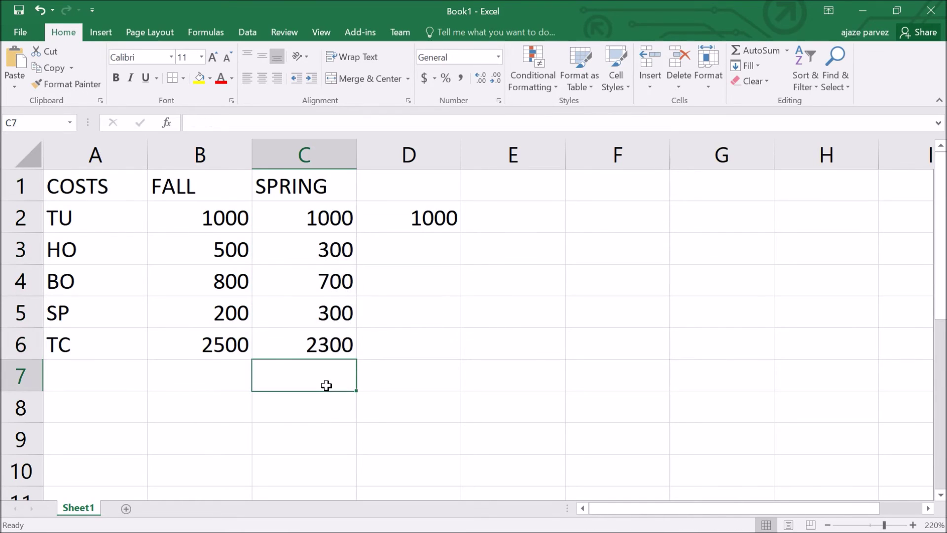
pyautogui.click(755, 51)
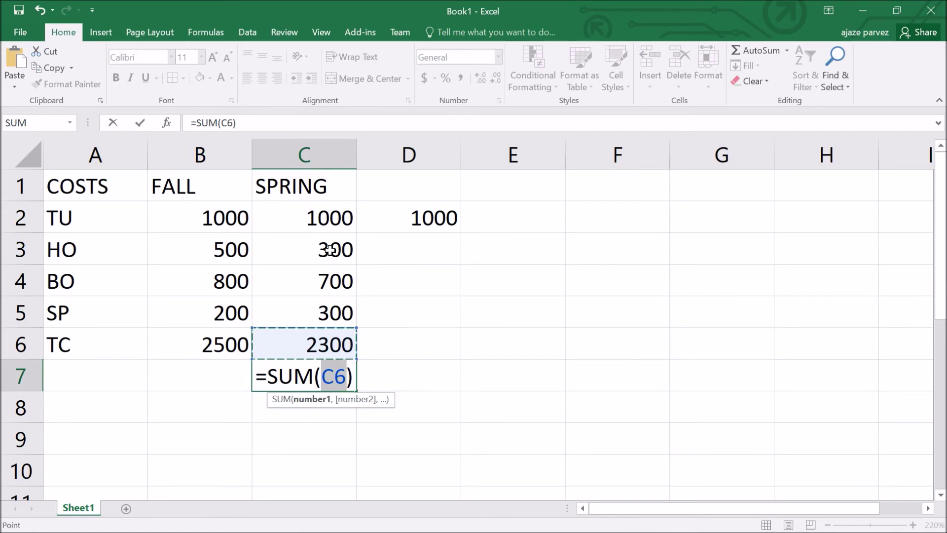
pyautogui.click(312, 300)
pyautogui.click(303, 333)
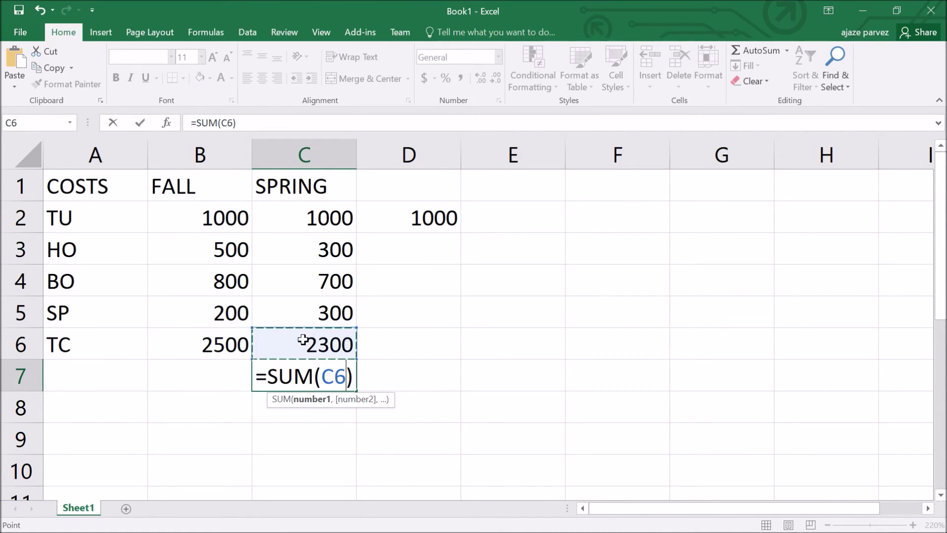
pyautogui.moveTo(303, 330); pyautogui.dragTo(307, 230)
pyautogui.press('Return')
pyautogui.click(318, 434)
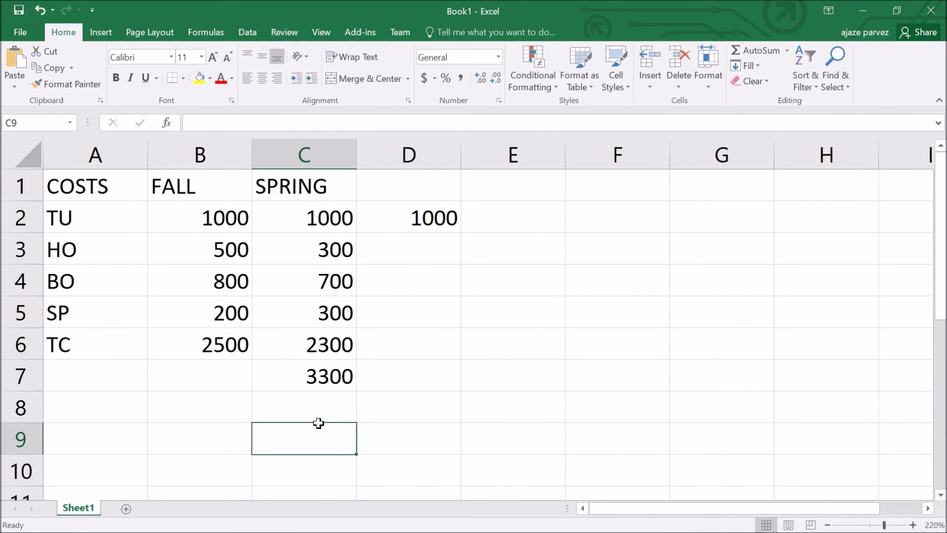
pyautogui.click(321, 379)
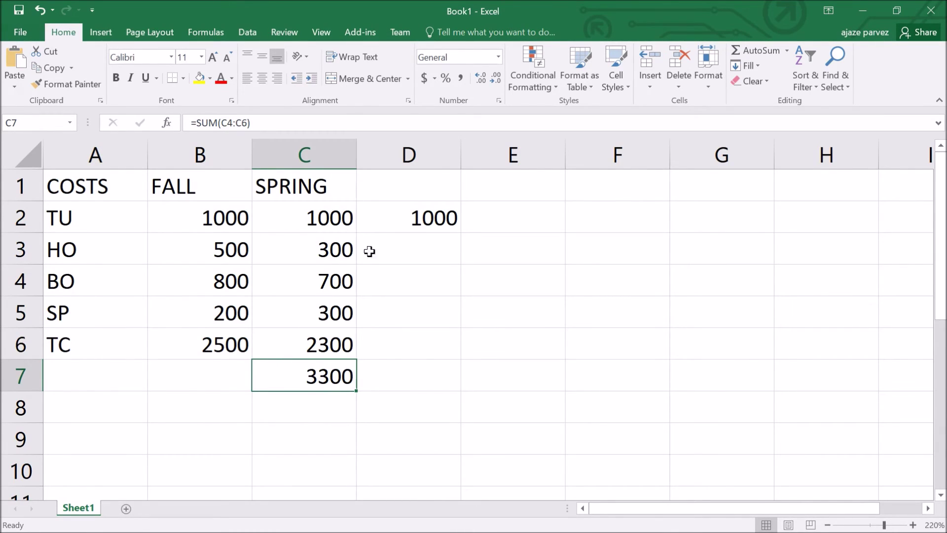
pyautogui.moveTo(251, 123); pyautogui.dragTo(108, 121)
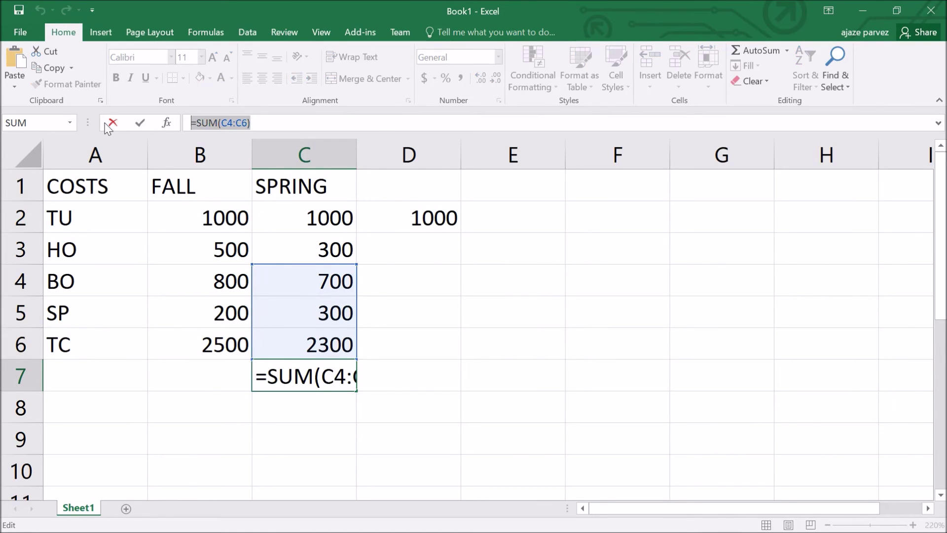
pyautogui.press('BackSpace')
pyautogui.click(330, 340)
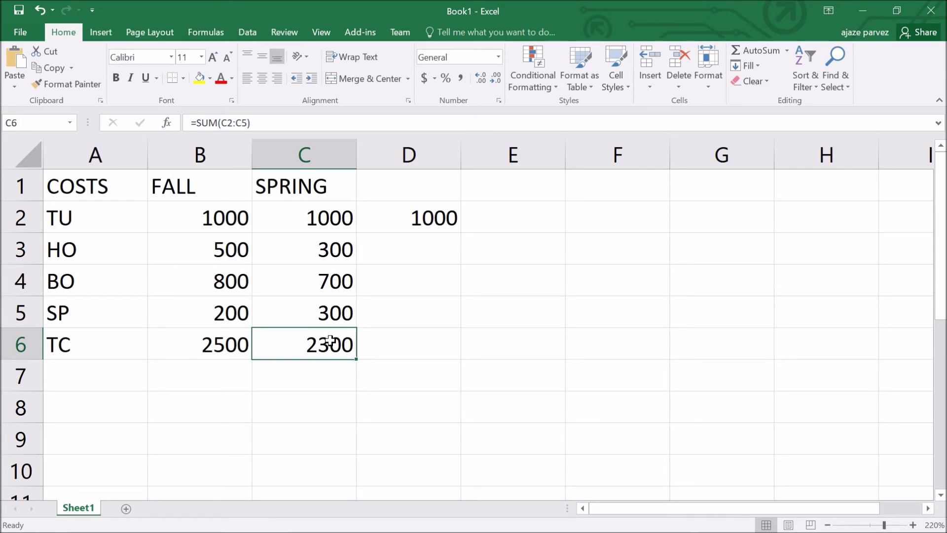
pyautogui.click(409, 248)
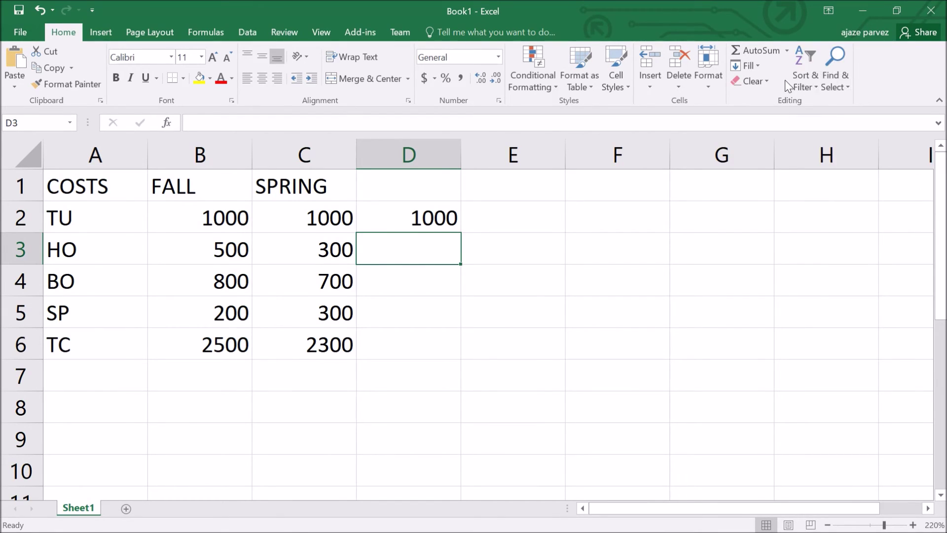
pyautogui.click(822, 93)
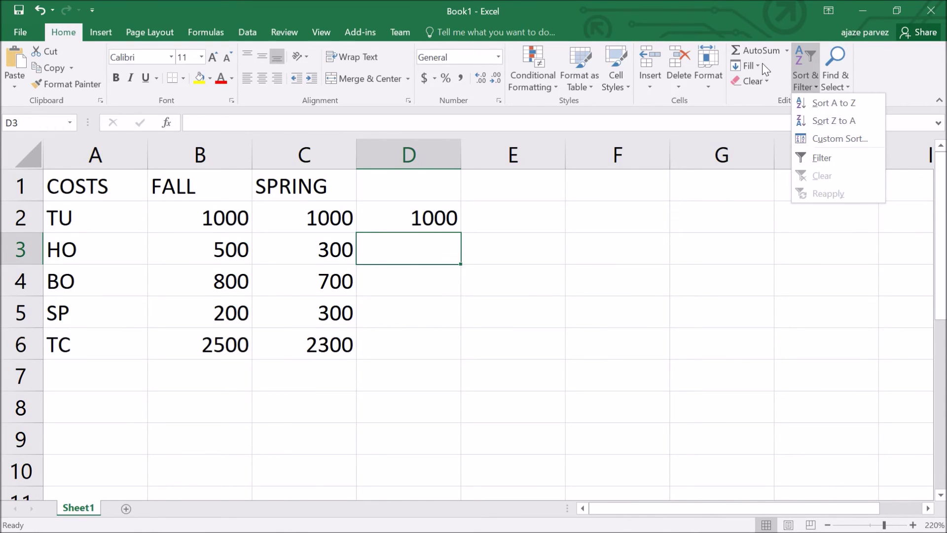
pyautogui.click(794, 50)
pyautogui.click(786, 49)
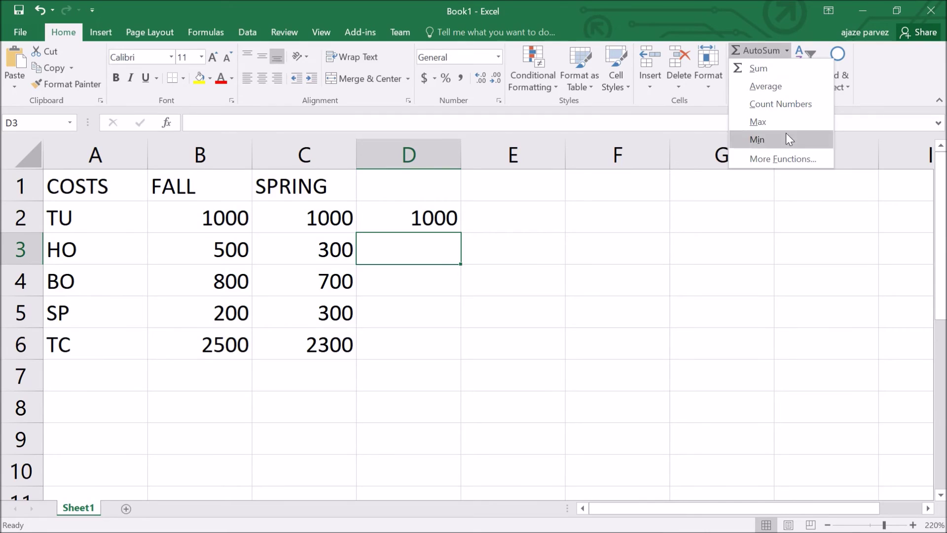
pyautogui.click(785, 162)
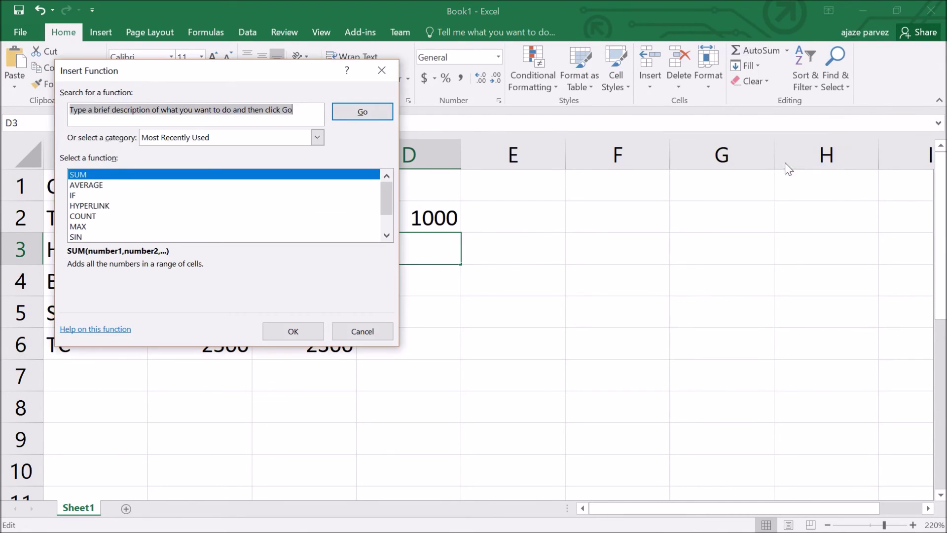
pyautogui.scroll(-1, 200, 209)
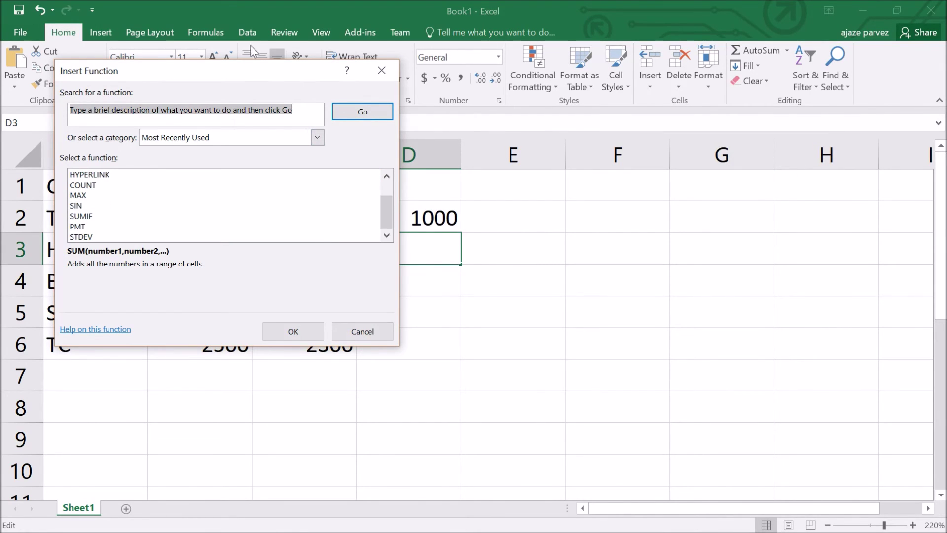
pyautogui.click(382, 70)
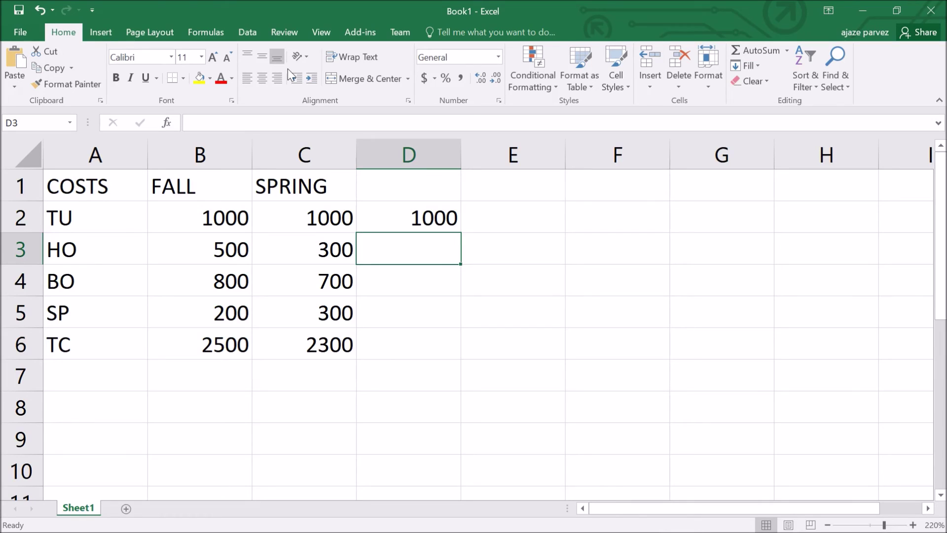
pyautogui.click(199, 28)
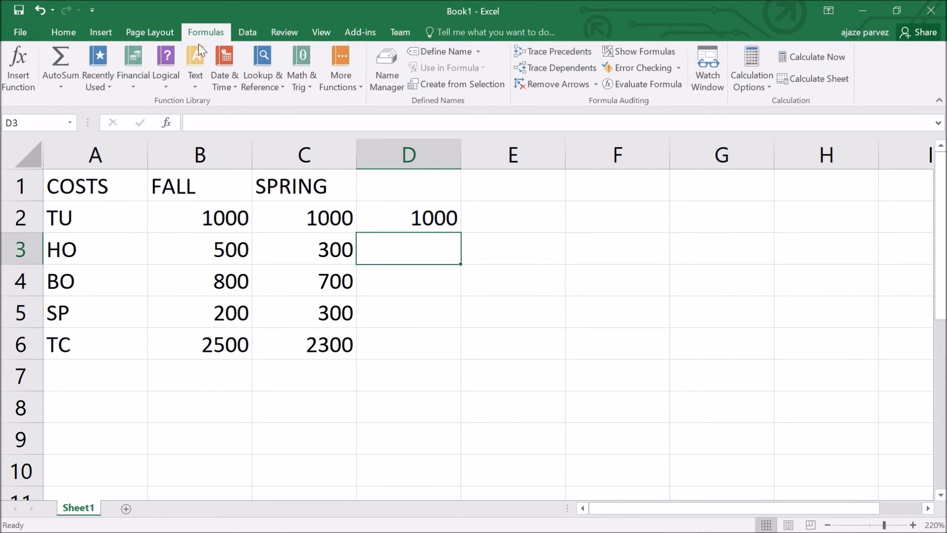
# Browse the Recently Used and AutoSum function lists, then open the Insert Function dialog
pyautogui.click(108, 97)
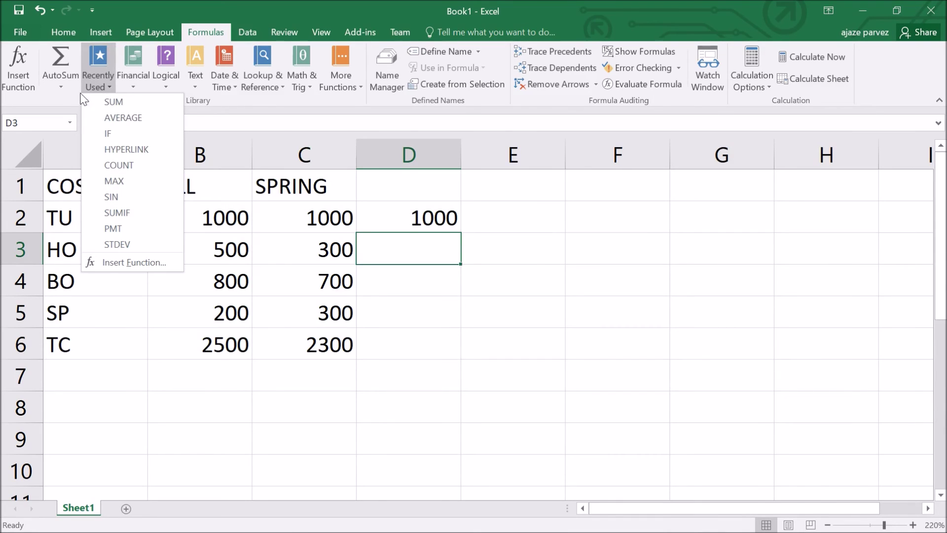
pyautogui.click(67, 85)
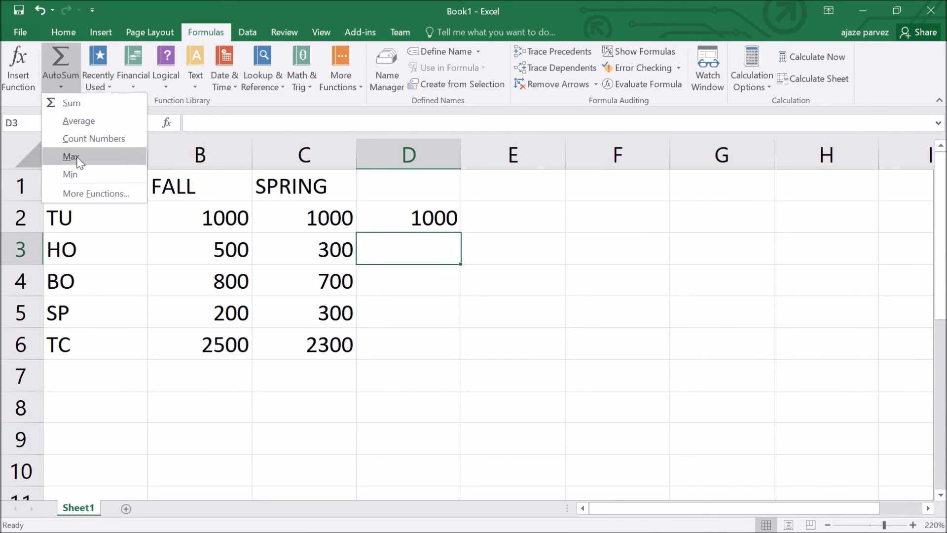
pyautogui.click(79, 194)
# Browse the Date & Time, Statistical and Database categories, then close Insert Function without inserting
pyautogui.scroll(-1, 148, 233)
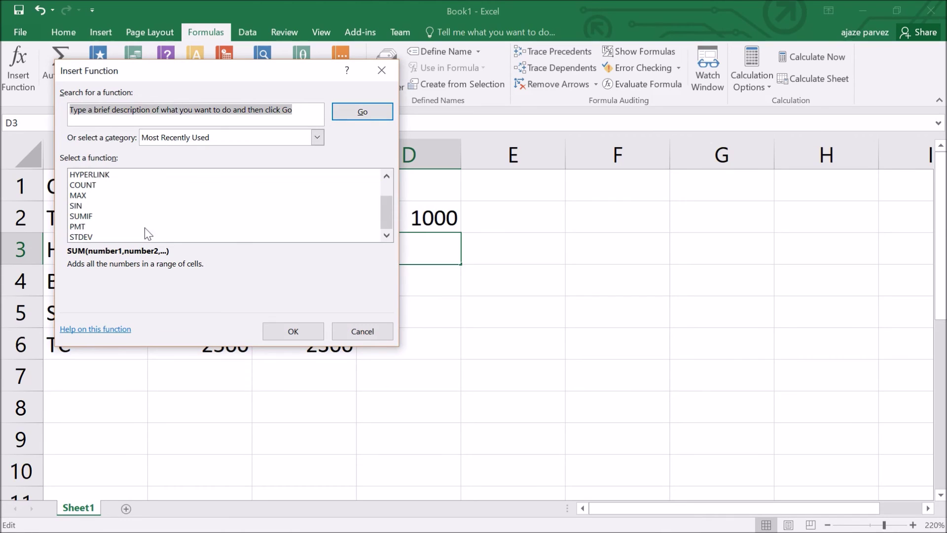
pyautogui.scroll(1, 146, 202)
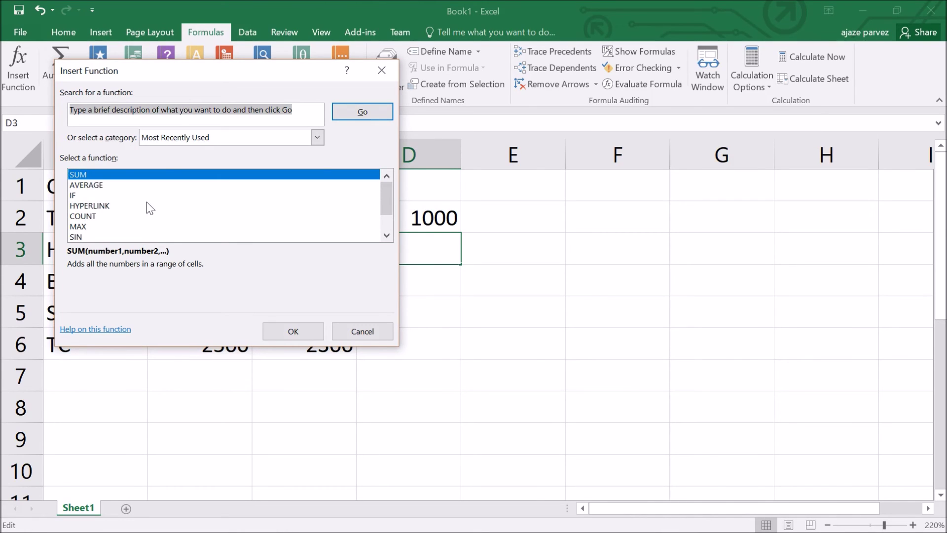
pyautogui.click(202, 142)
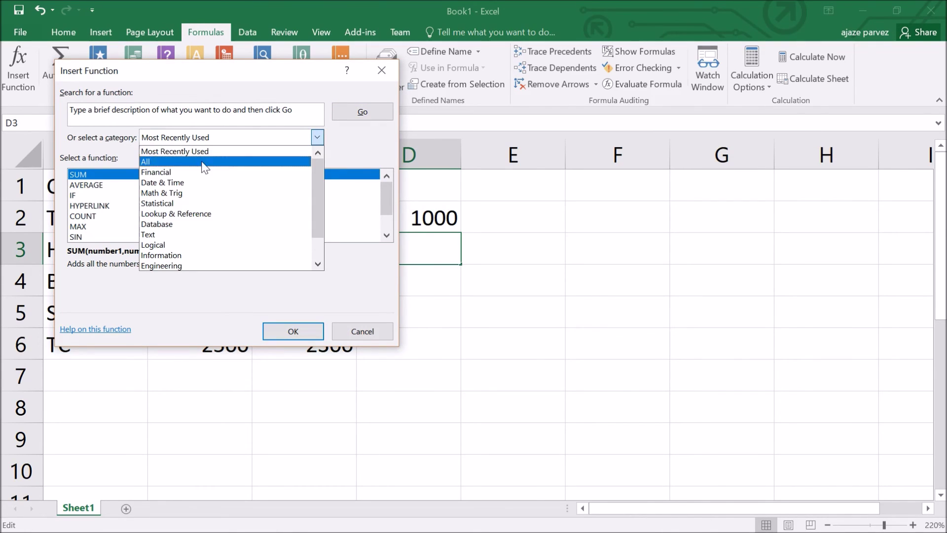
pyautogui.click(189, 186)
pyautogui.click(182, 138)
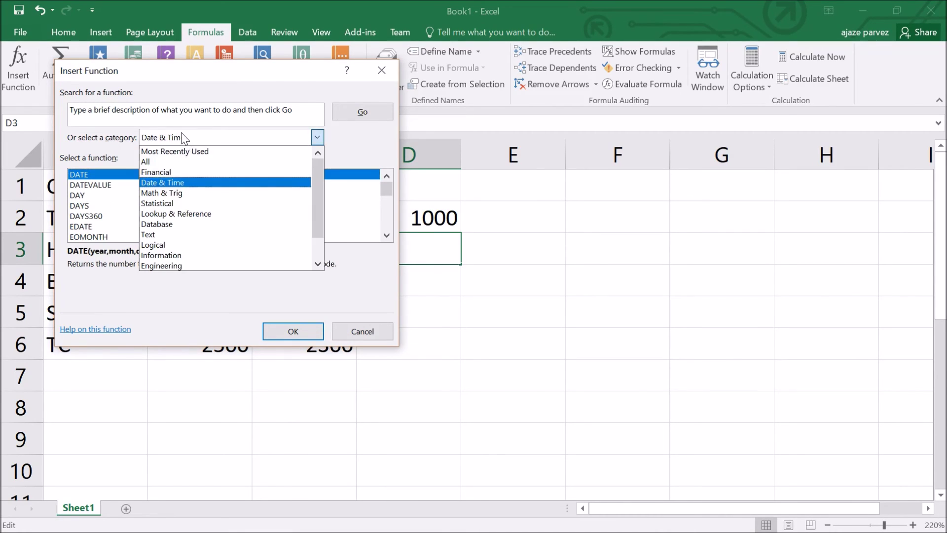
pyautogui.click(182, 203)
pyautogui.click(185, 137)
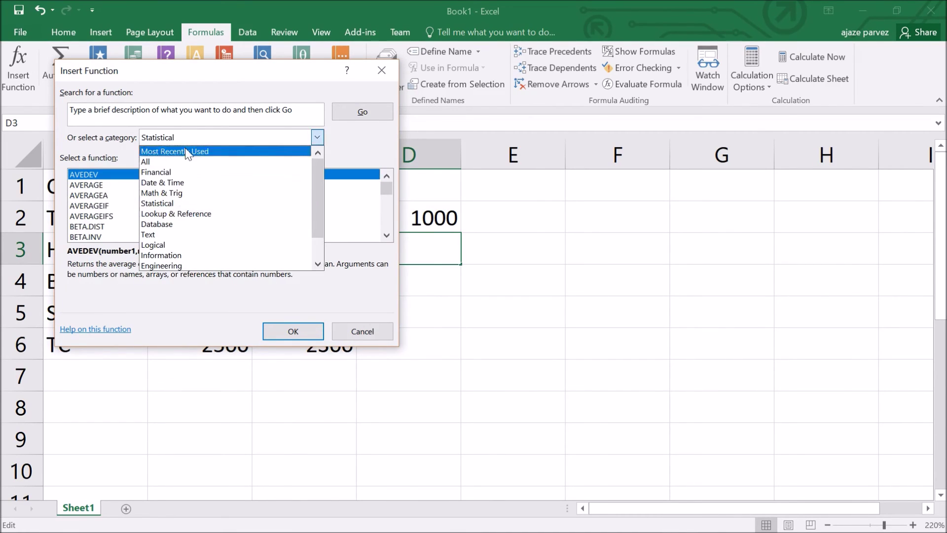
pyautogui.click(188, 226)
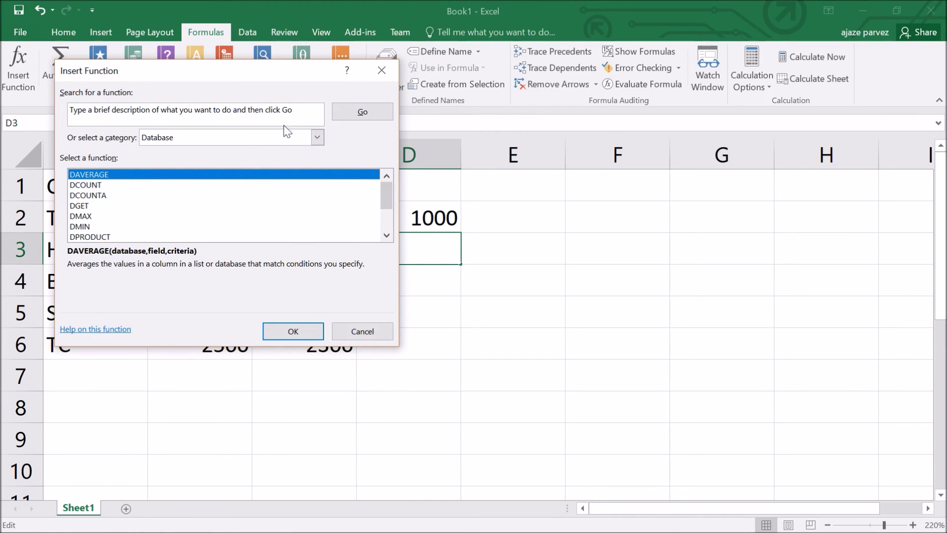
pyautogui.click(381, 71)
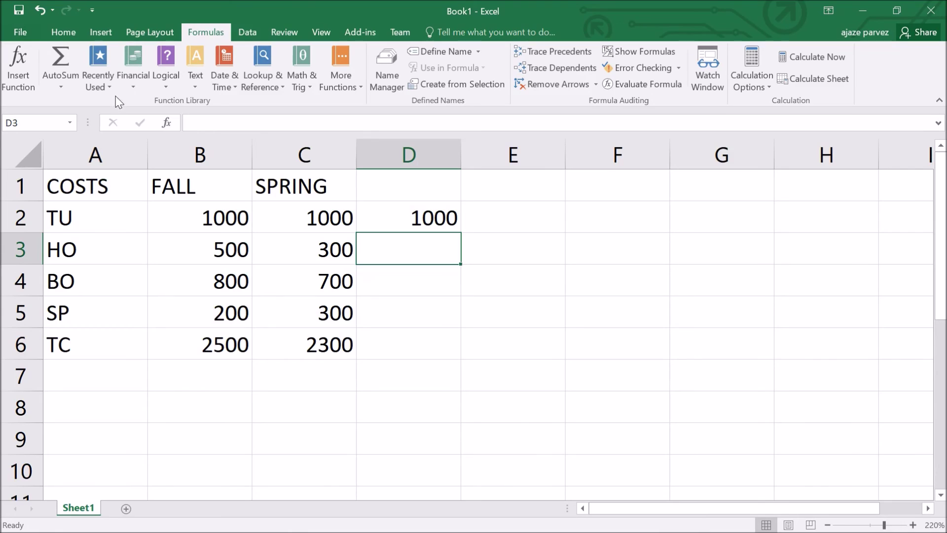
# Insert AVERAGE into D3 from Recently Used and move its Function Arguments dialog off the table
pyautogui.click(106, 87)
pyautogui.click(118, 118)
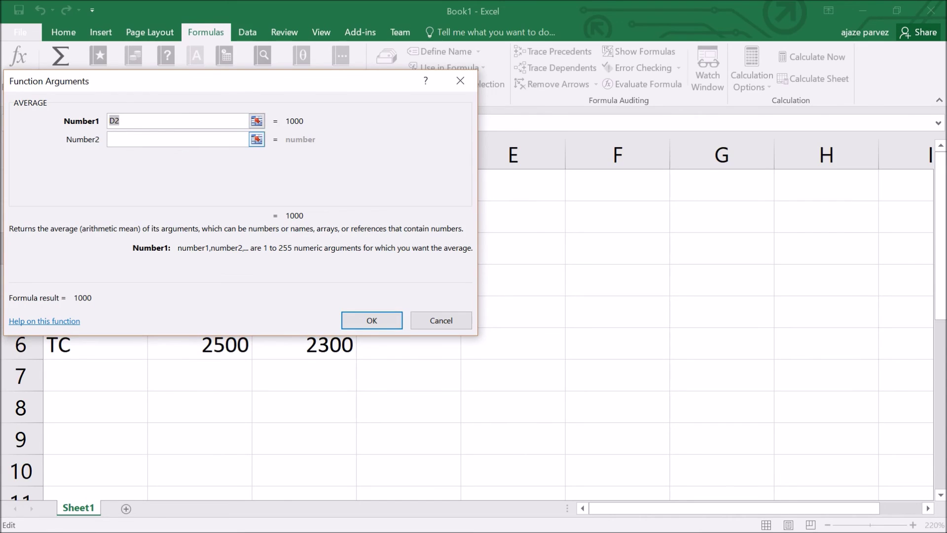
pyautogui.click(157, 126)
pyautogui.moveTo(241, 79); pyautogui.dragTo(409, 280)
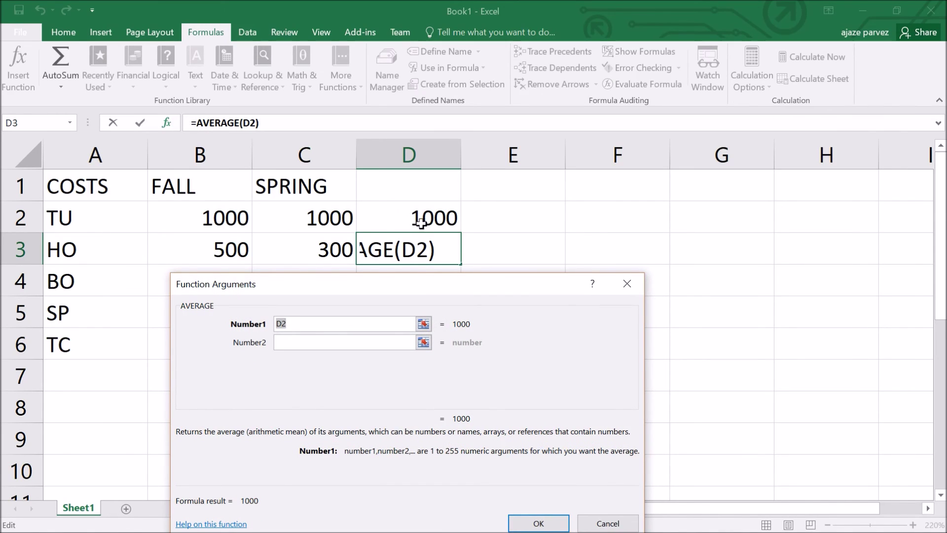
pyautogui.moveTo(448, 272); pyautogui.dragTo(543, 299)
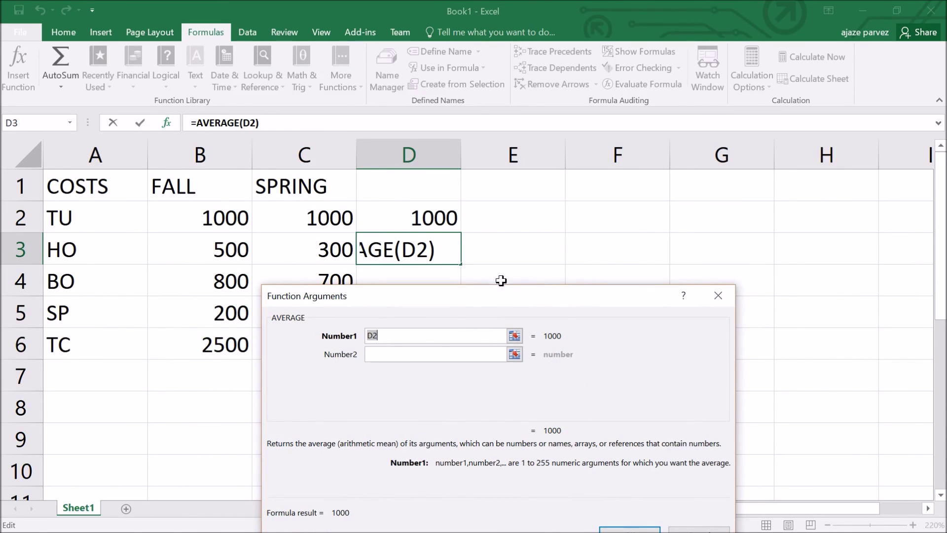
pyautogui.moveTo(504, 296); pyautogui.dragTo(489, 193)
# Set Number1 to B3 and Number2 to C3, committing =AVERAGE(B3,C3) to show 400
pyautogui.click(497, 234)
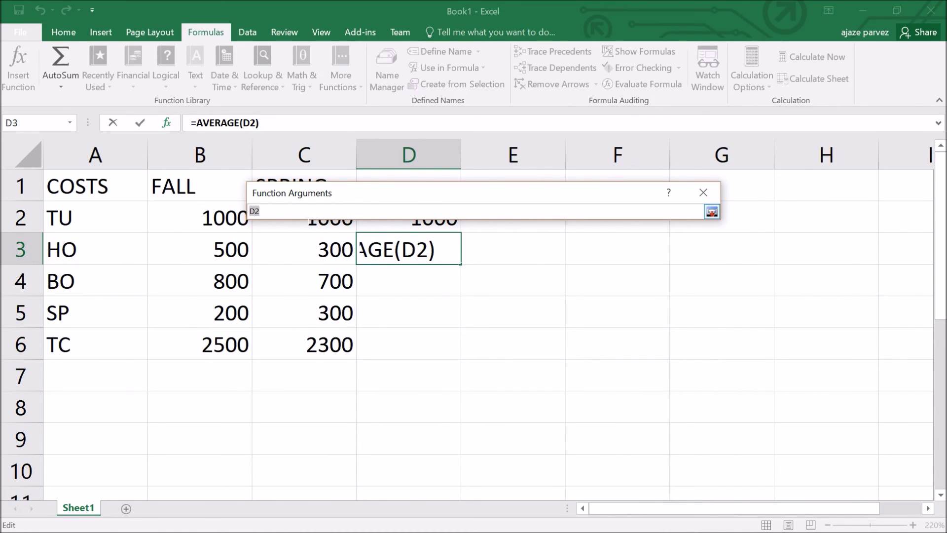
pyautogui.write('B3')
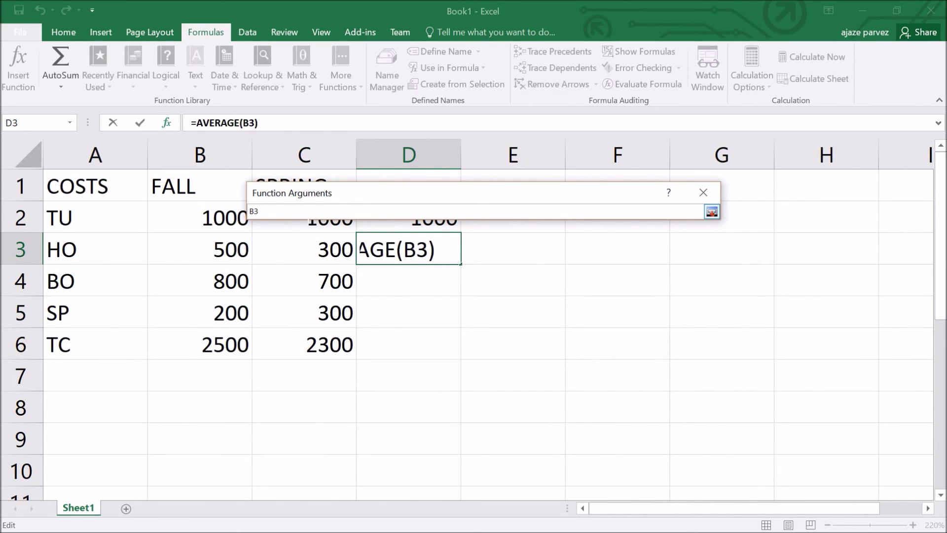
pyautogui.press('Return')
pyautogui.click(410, 257)
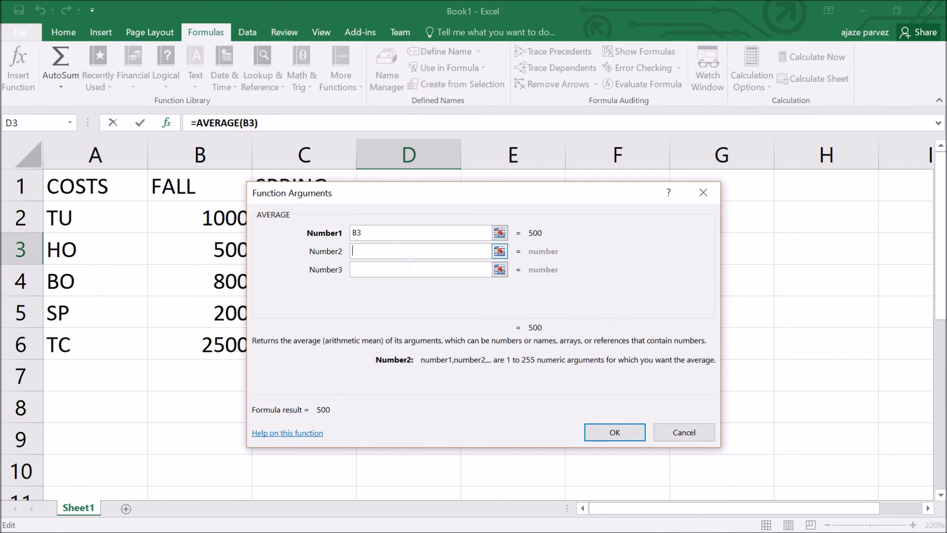
pyautogui.moveTo(424, 194); pyautogui.dragTo(460, 342)
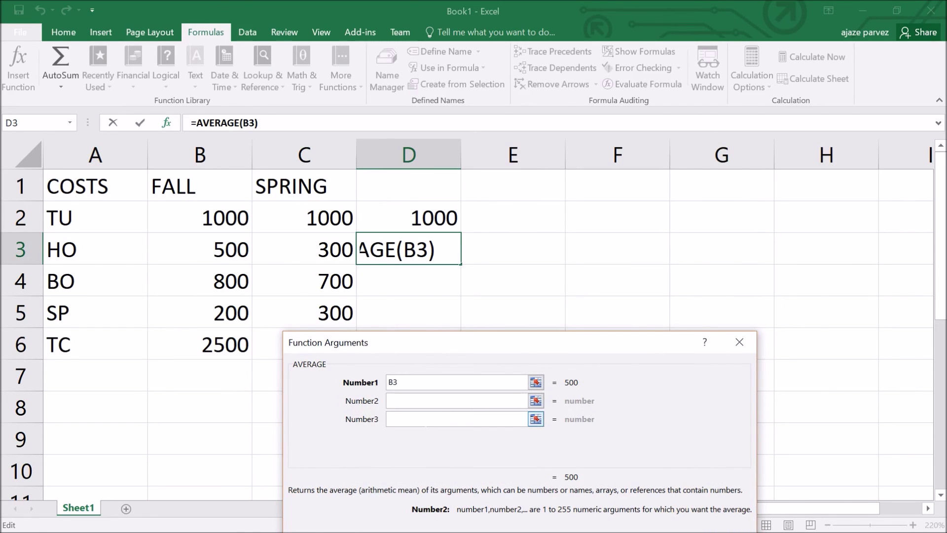
pyautogui.write('C3')
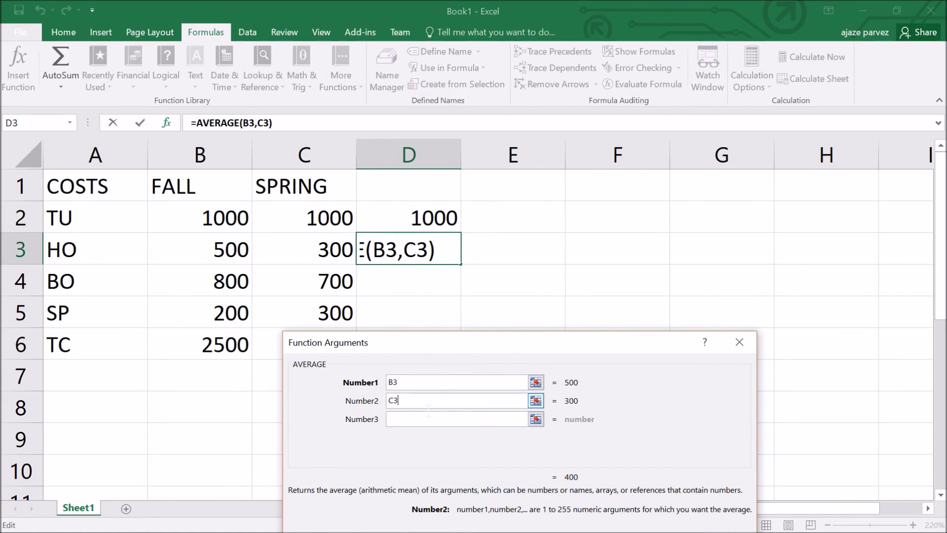
pyautogui.press('Return')
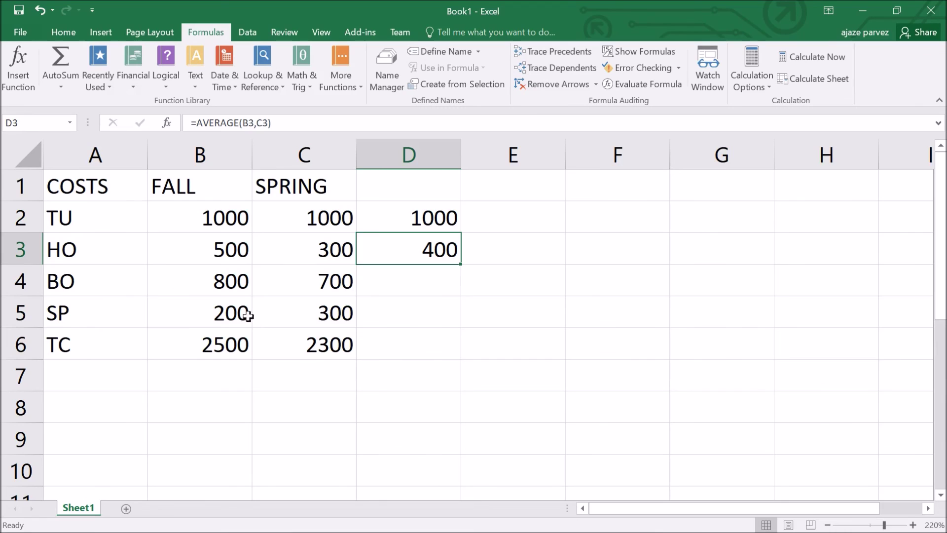
pyautogui.click(200, 322)
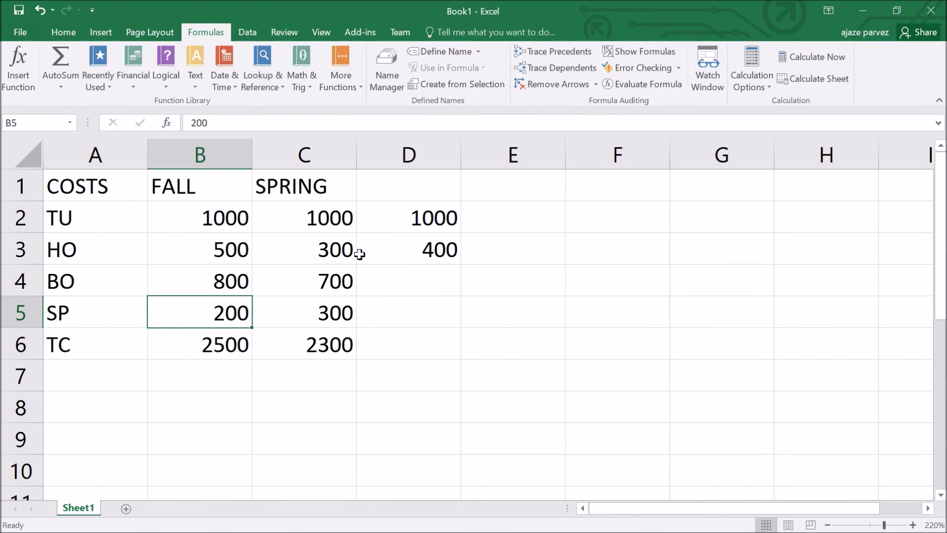
pyautogui.moveTo(212, 230); pyautogui.dragTo(419, 233)
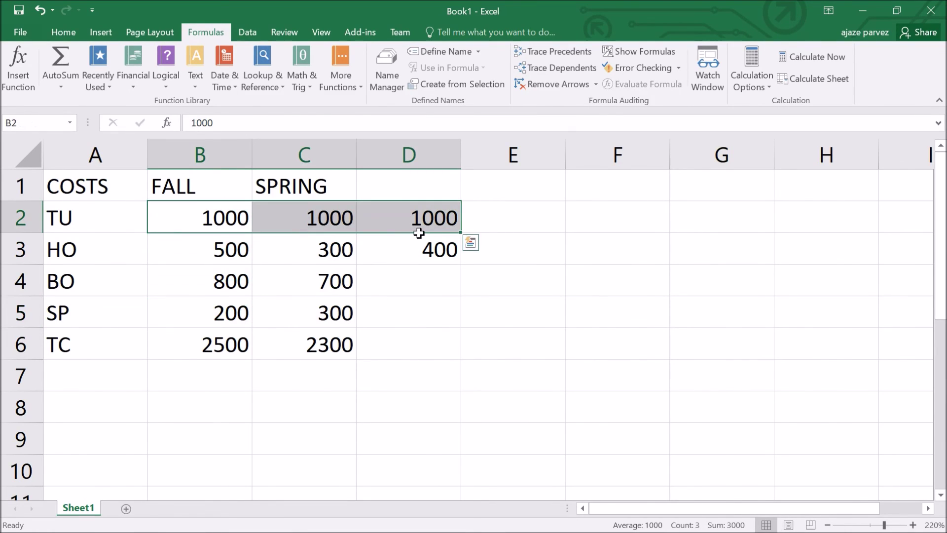
pyautogui.click(521, 220)
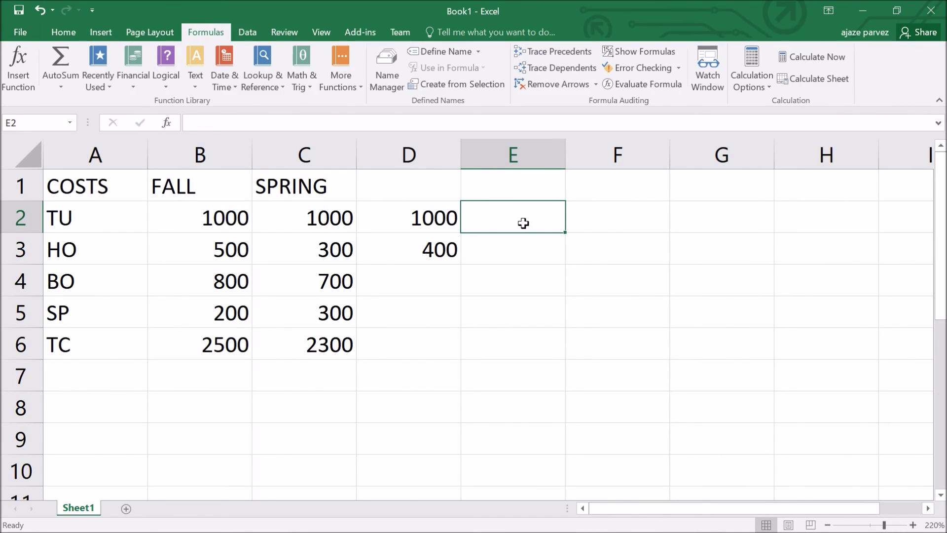
pyautogui.write('=')
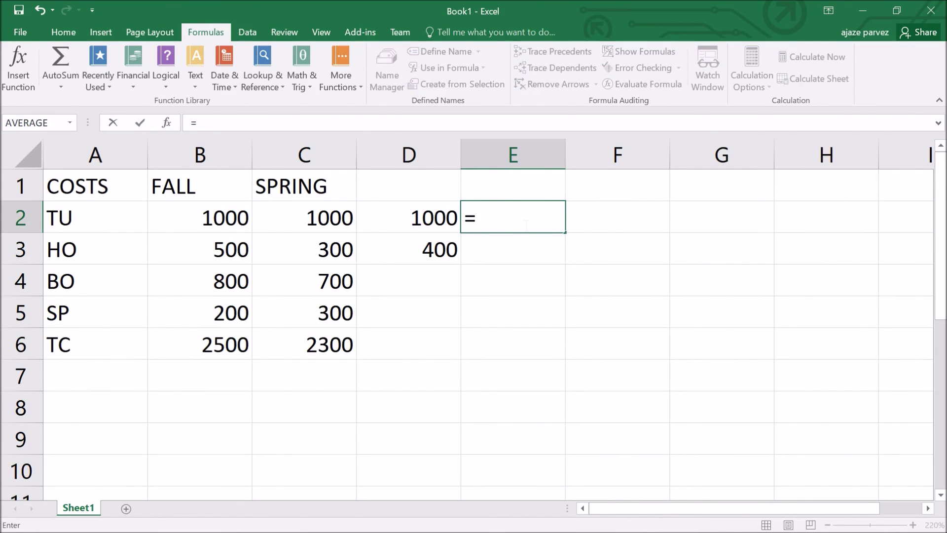
pyautogui.write('SU')
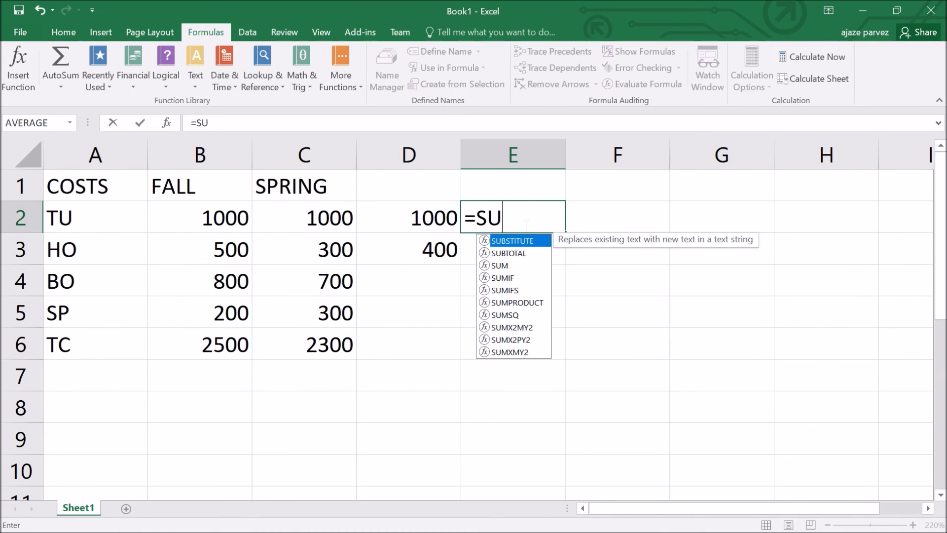
pyautogui.write('M(')
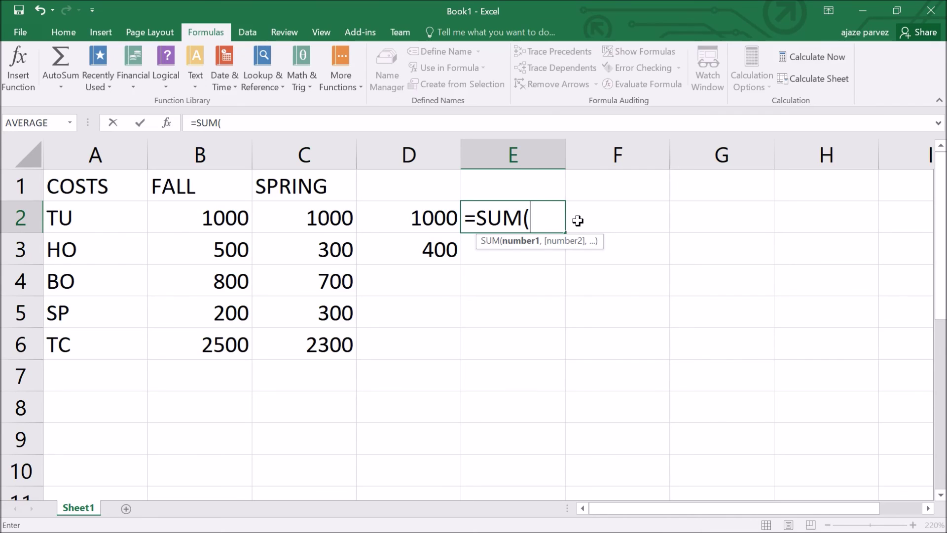
pyautogui.write('B')
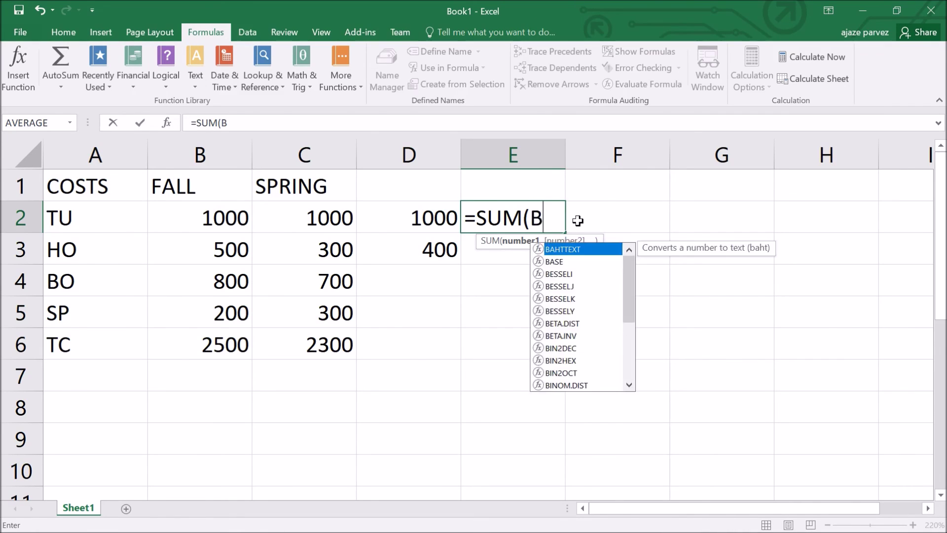
pyautogui.write('2')
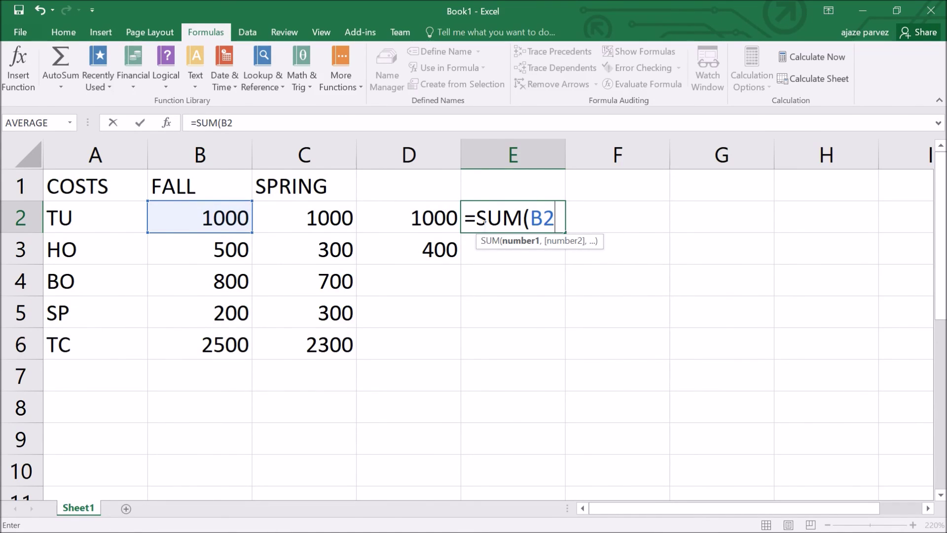
pyautogui.write(',')
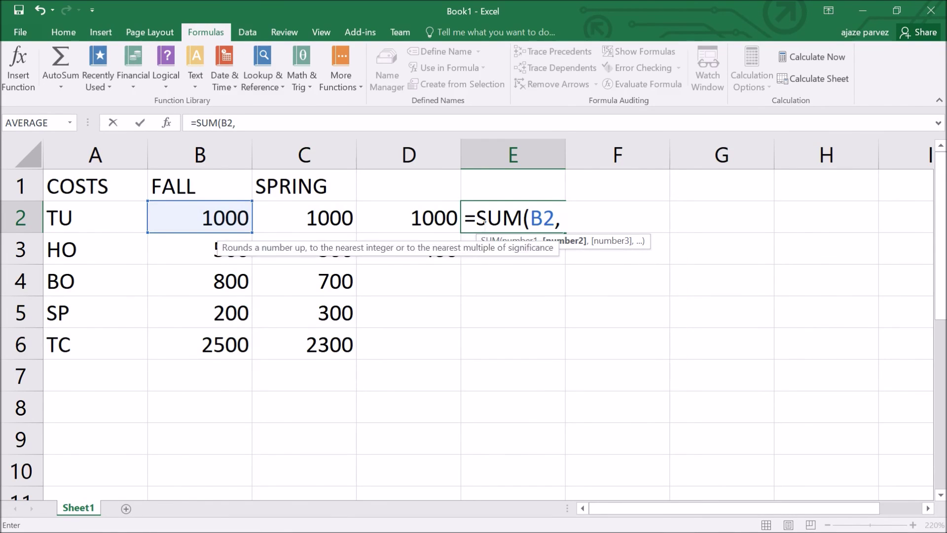
pyautogui.write('C2,')
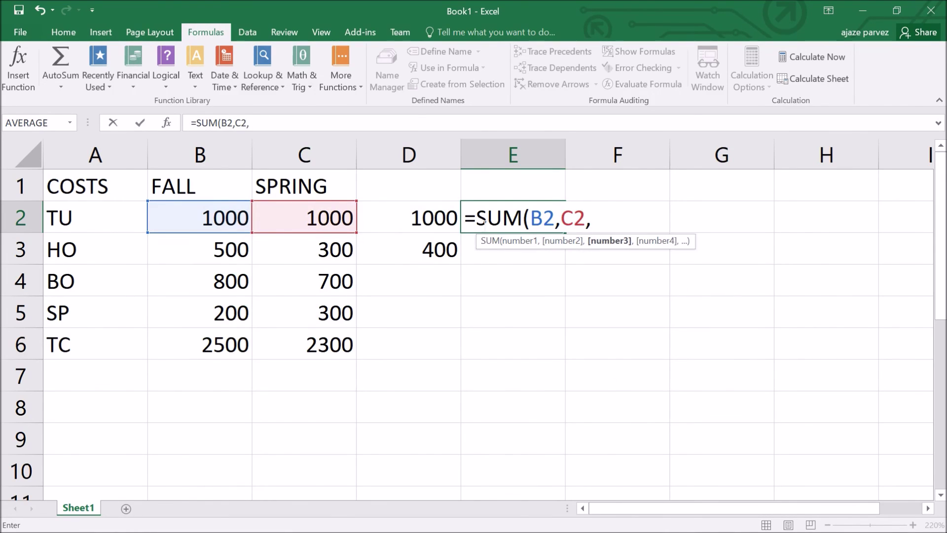
pyautogui.write('D2')
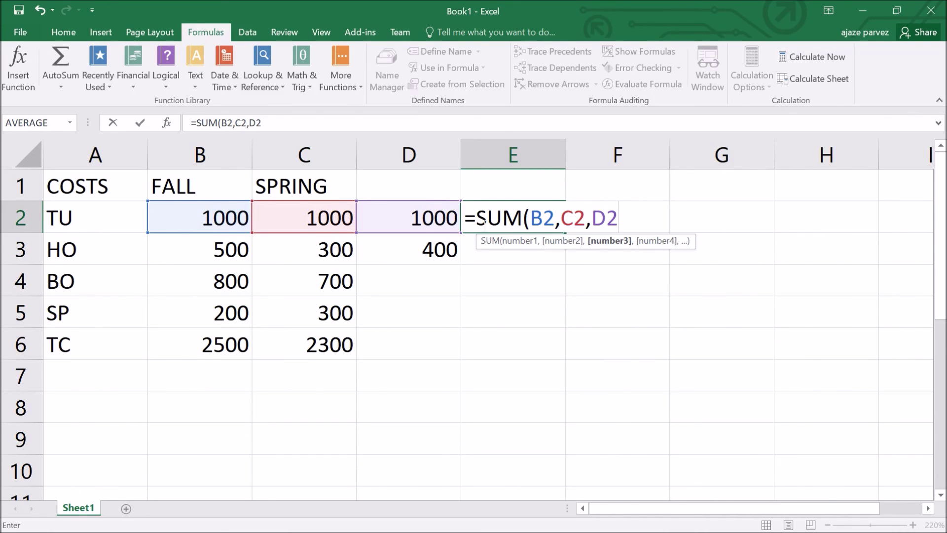
pyautogui.write(')')
pyautogui.press('Return')
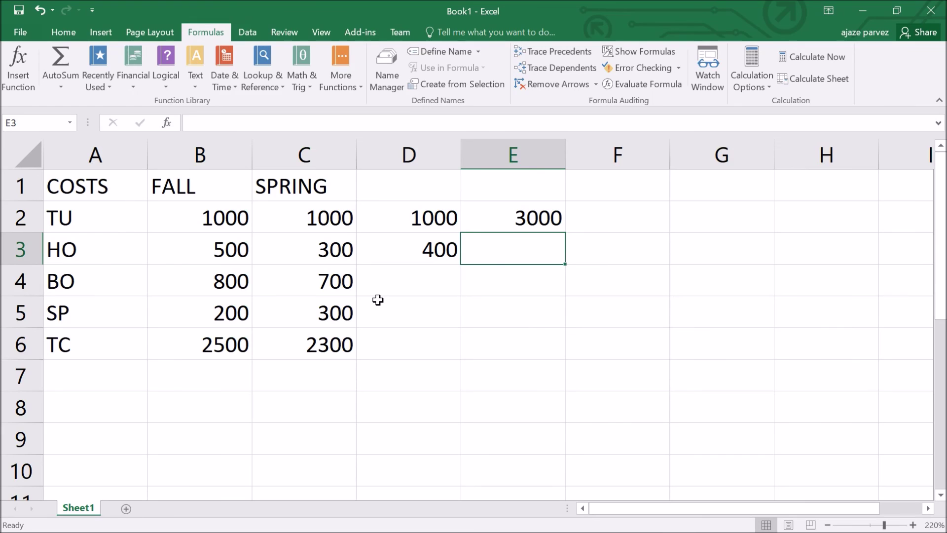
pyautogui.hotkey('ctrl', 'z')
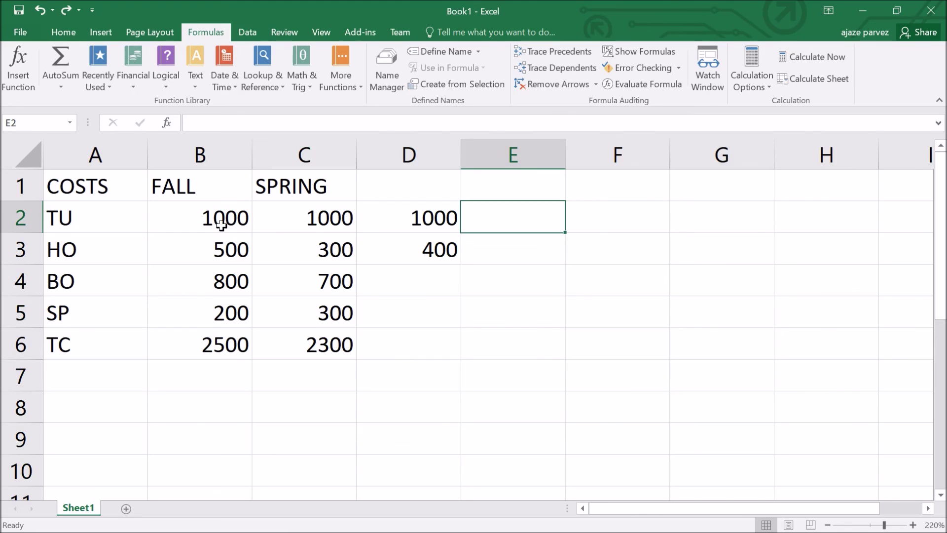
# Enter =MIN(B2:B6) in B7 so it shows the lowest FALL cost, 200
pyautogui.moveTo(217, 218); pyautogui.dragTo(228, 339)
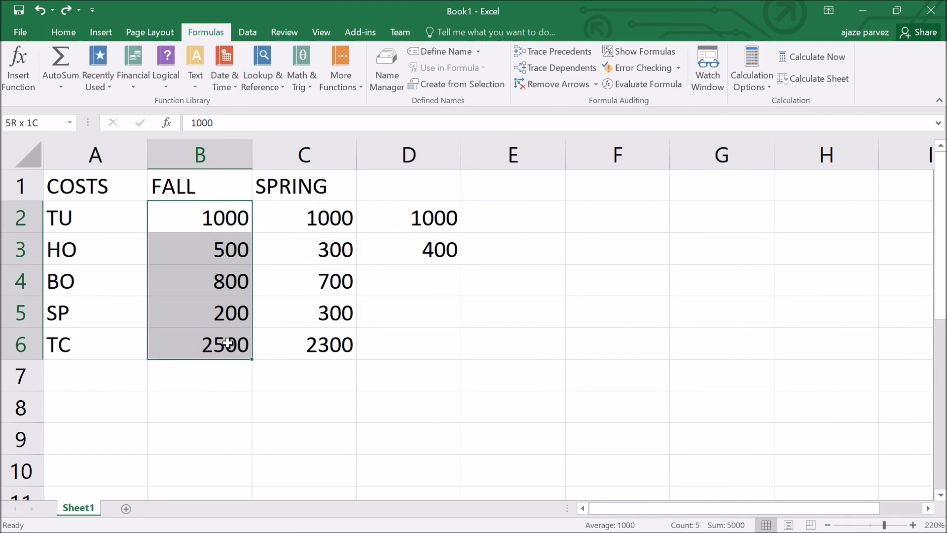
pyautogui.click(225, 384)
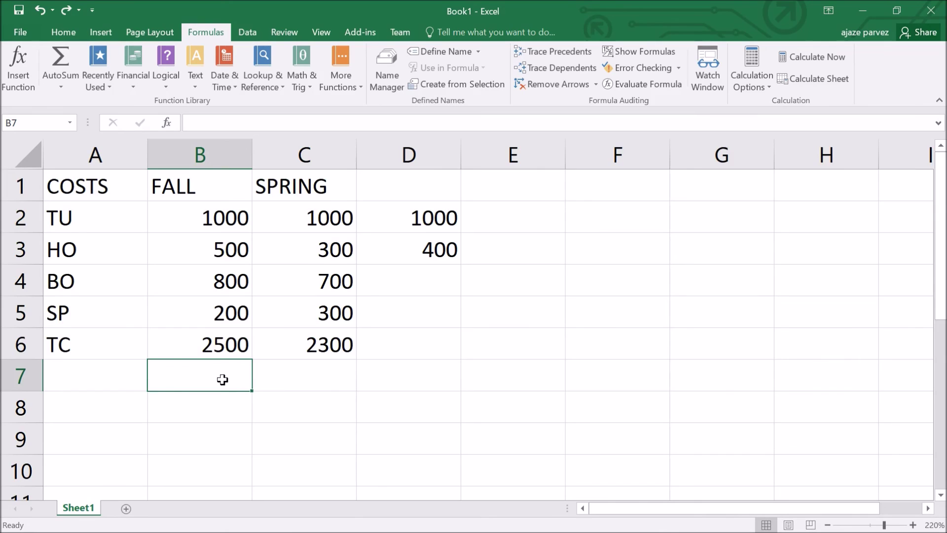
pyautogui.scroll(-1, 229, 381)
pyautogui.scroll(-3, 229, 385)
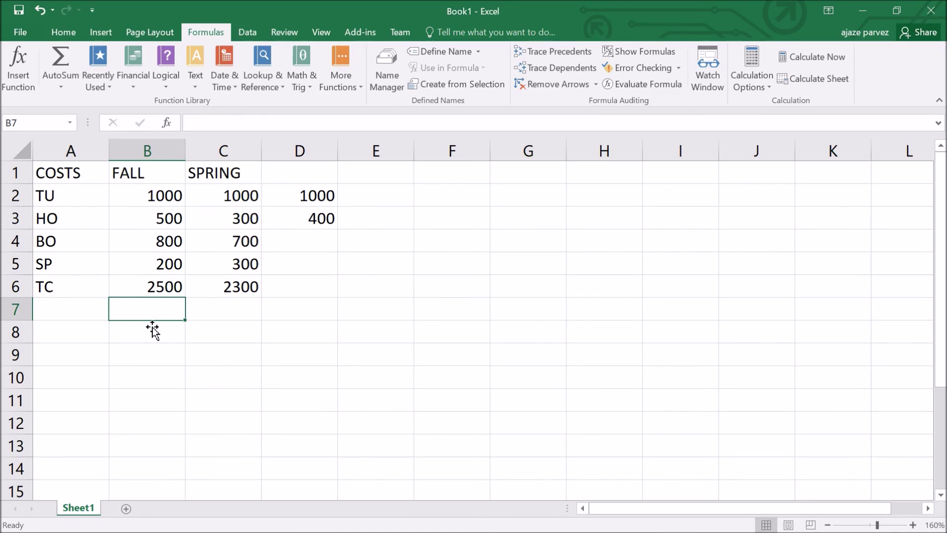
pyautogui.write('=')
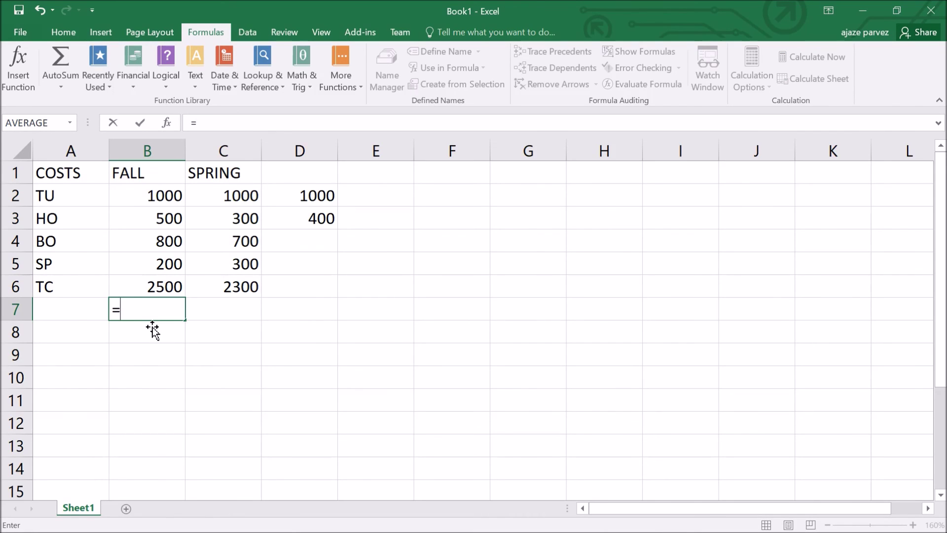
pyautogui.write('Min')
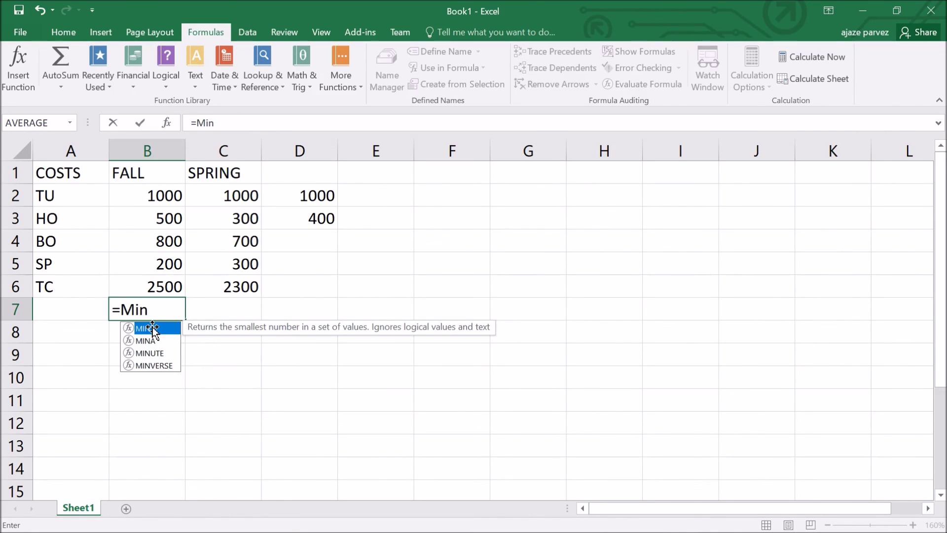
pyautogui.press('BackSpace')
pyautogui.press('BackSpace')
pyautogui.write('IN')
pyautogui.press('Tab')
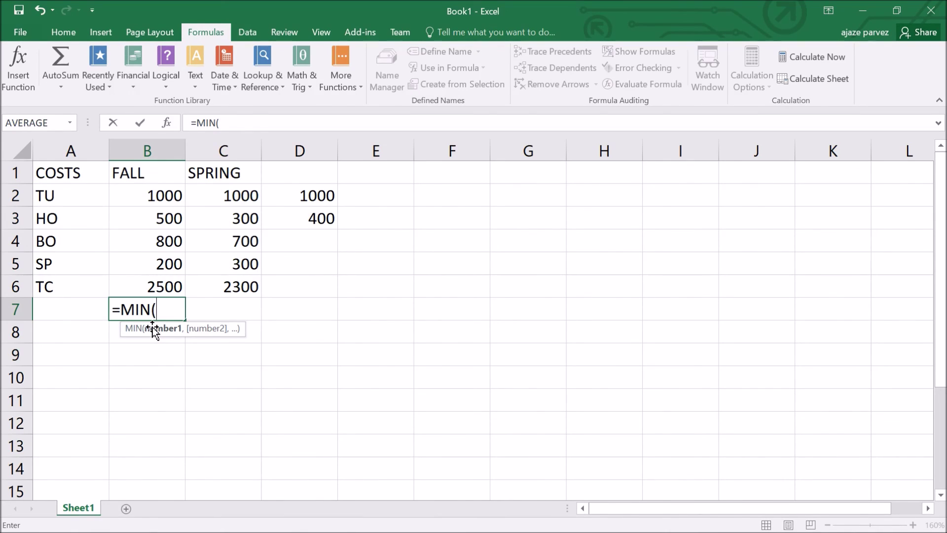
pyautogui.write('B2')
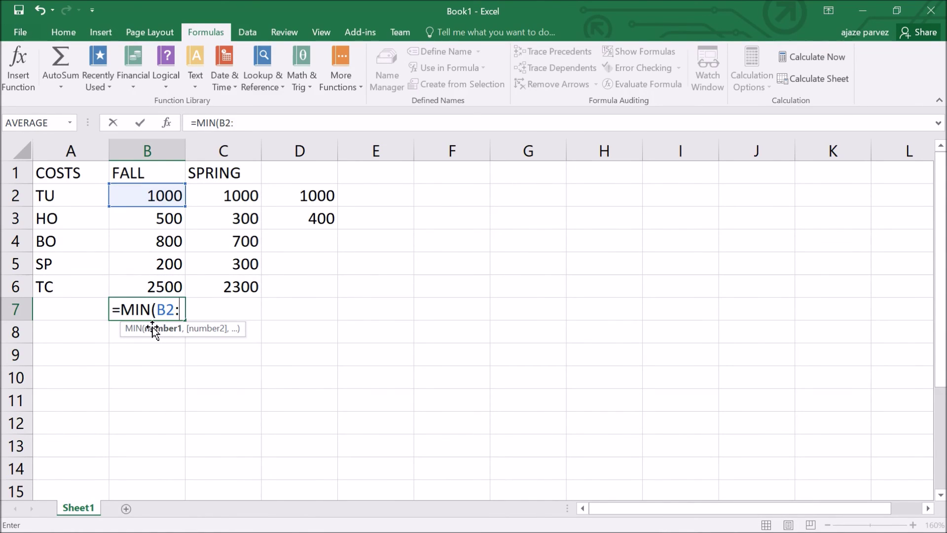
pyautogui.write(':B')
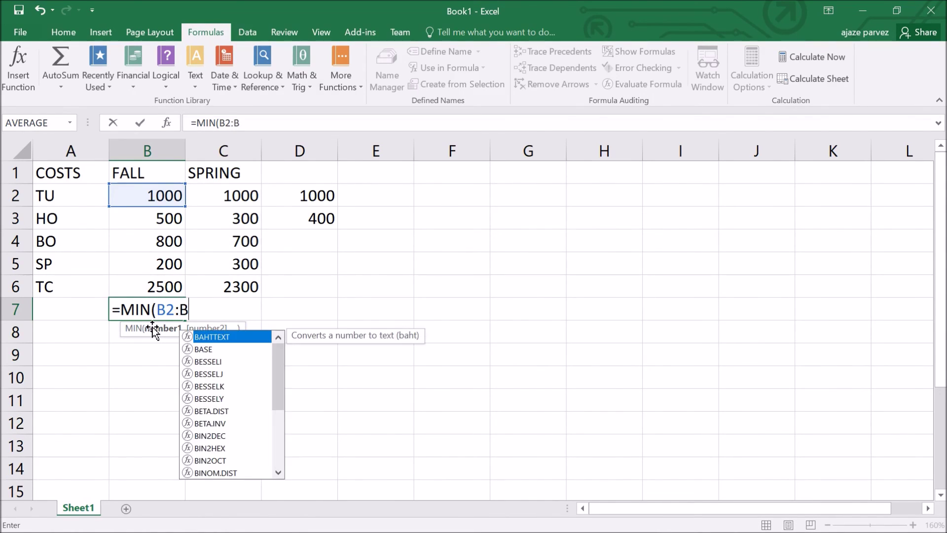
pyautogui.write('6)')
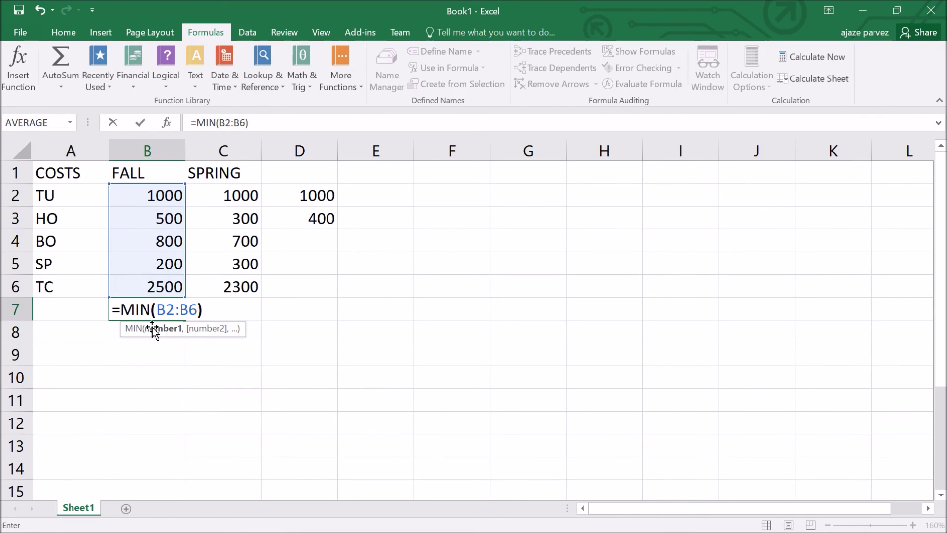
pyautogui.press('Return')
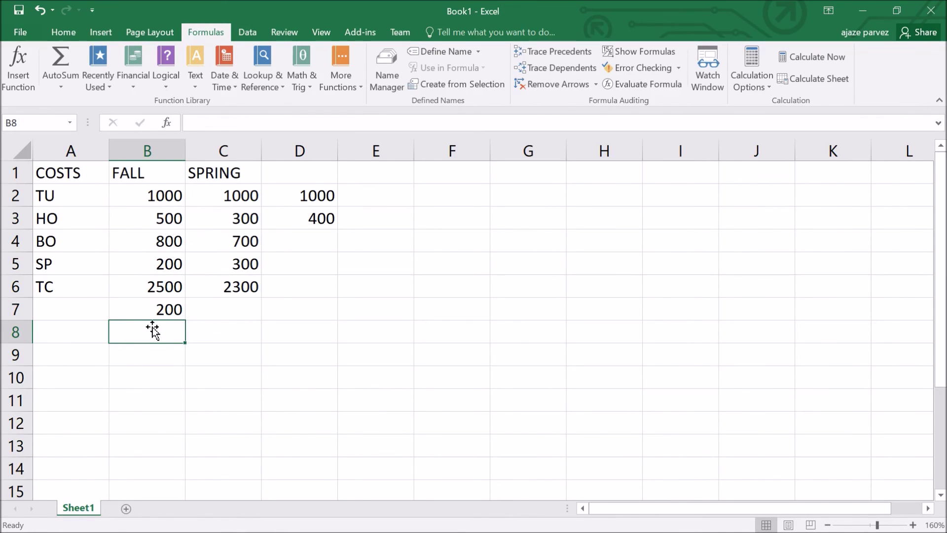